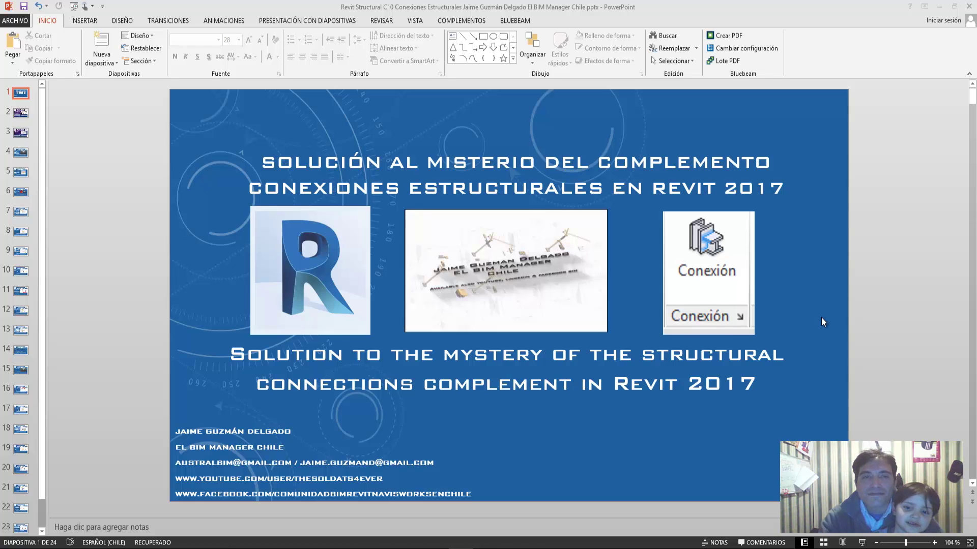
Step: Advance the deck to slide 2, the subscription thank-you slide
scroll(822, 316, "down", 1)
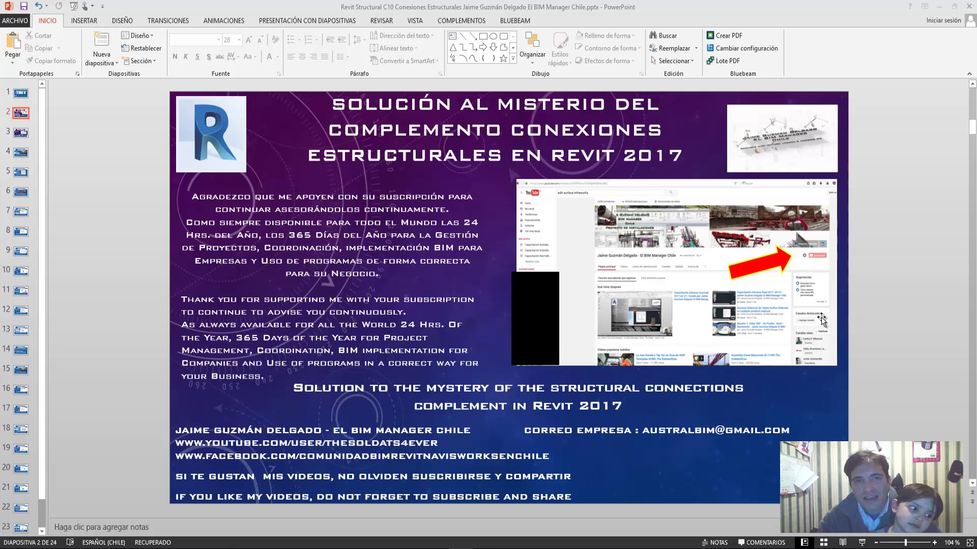
Step: Move through slides 3–5 to the Steel Connections plugin slide and close the blank Autodesk window
scroll(821, 317, "down", 3)
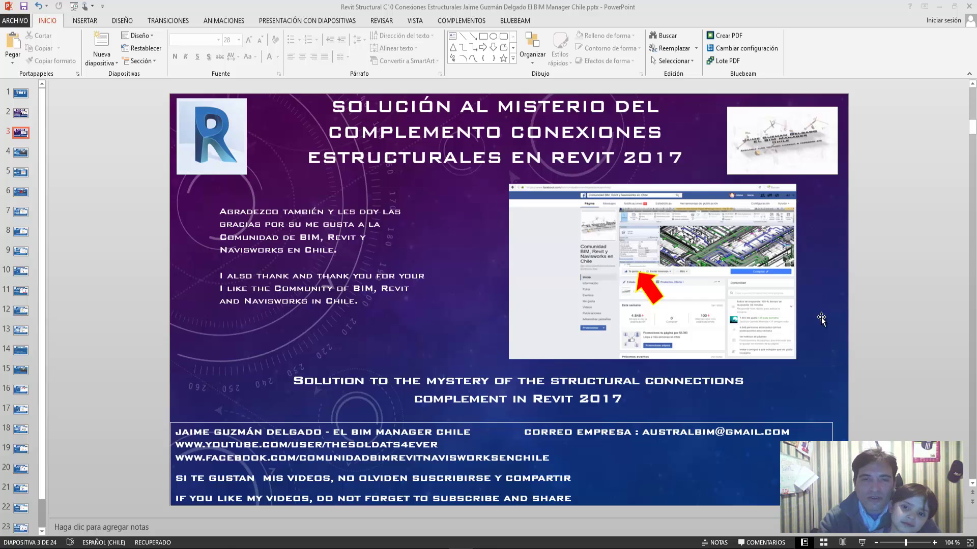
scroll(821, 318, "down", 1)
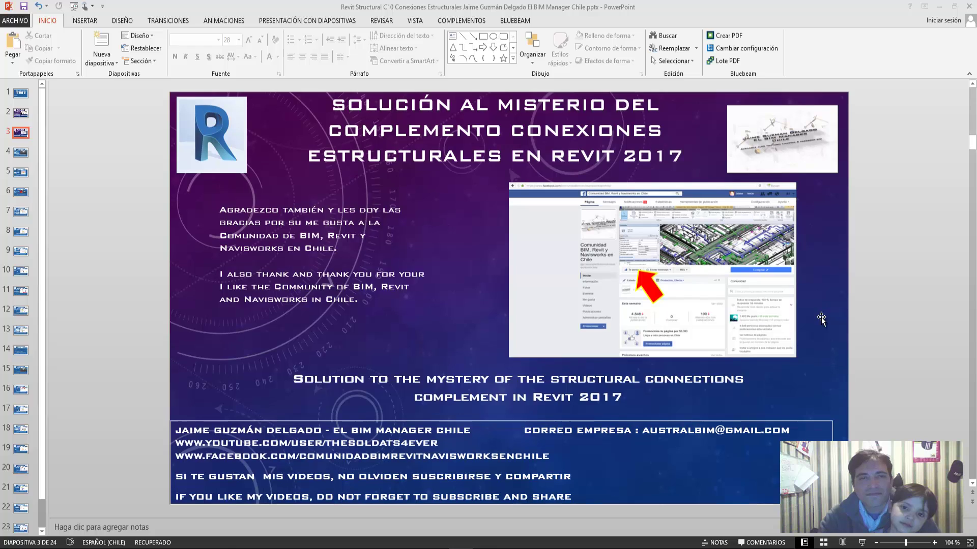
scroll(821, 318, "down", 2)
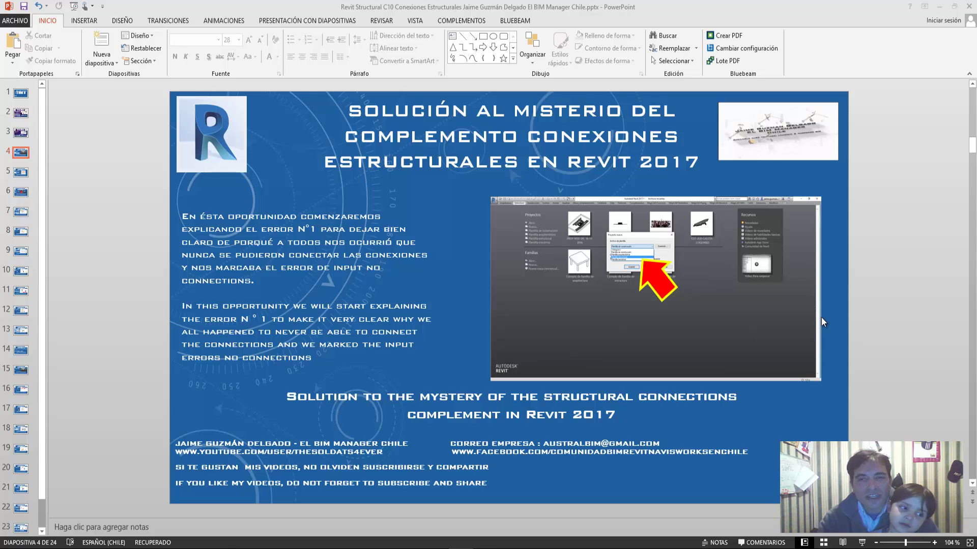
scroll(821, 317, "down", 1)
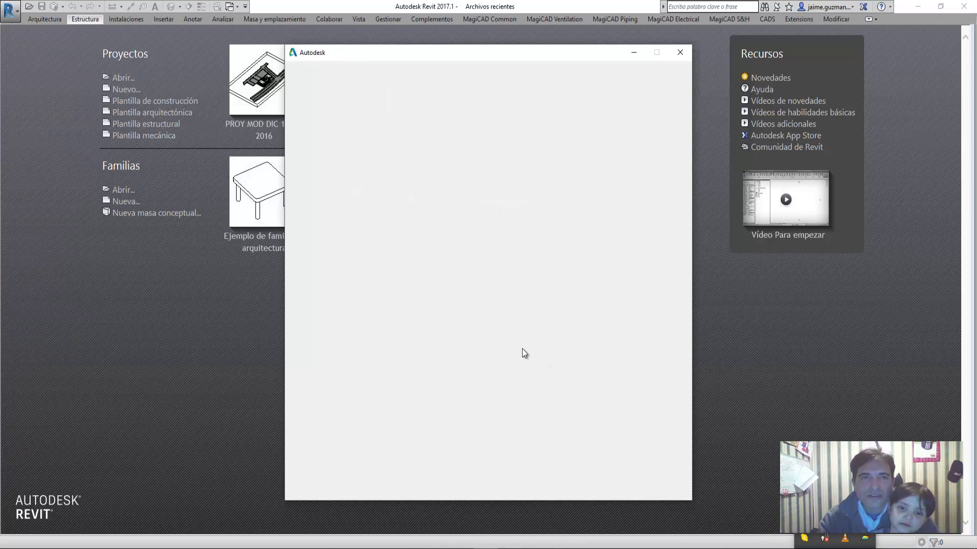
left_click_drag(370, 57, 569, 40)
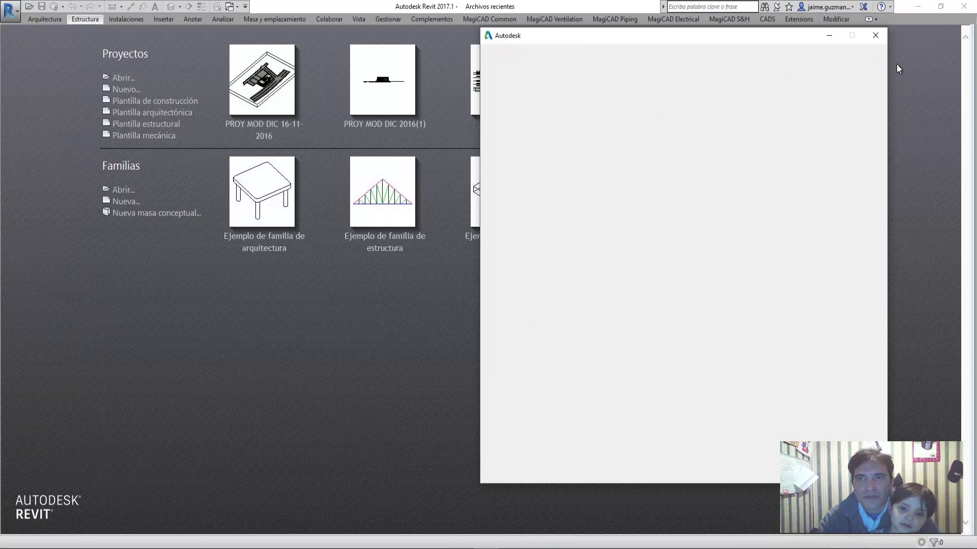
left_click(876, 36)
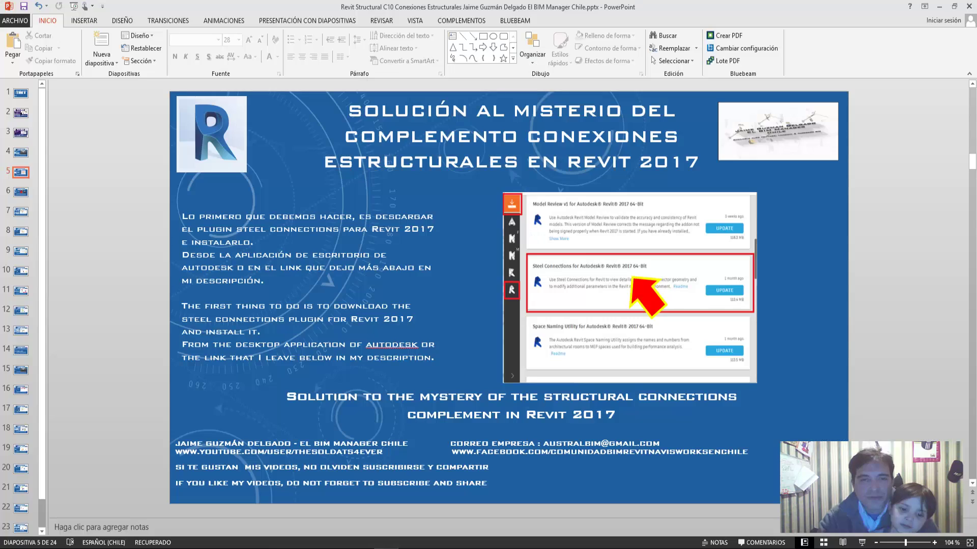
Step: Advance through slide 6 to slide 7 on loading AISC 14.1 structural columns
scroll(646, 403, "down", 1)
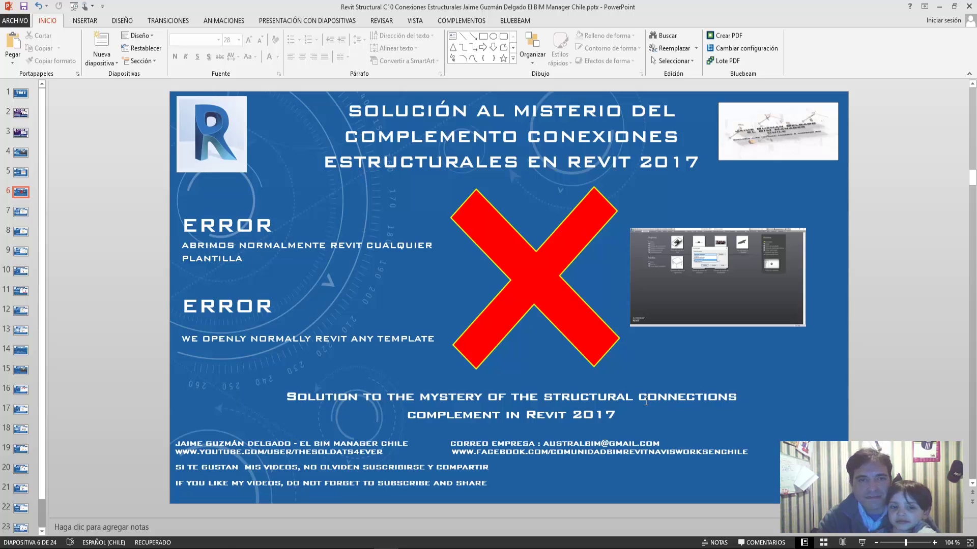
scroll(646, 402, "down", 1)
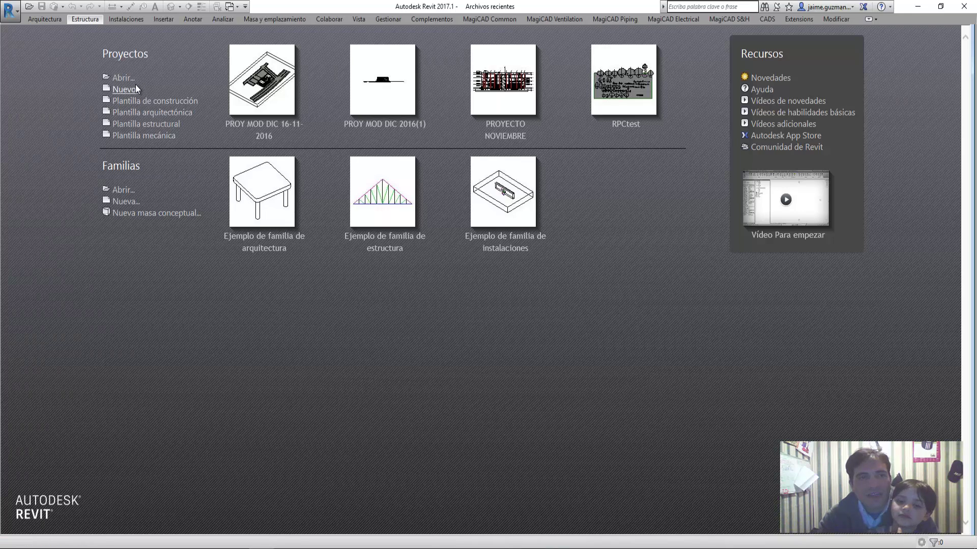
Step: Create a new project from the construction template and recentre the Level 1 plan
left_click(133, 88)
left_click(420, 147)
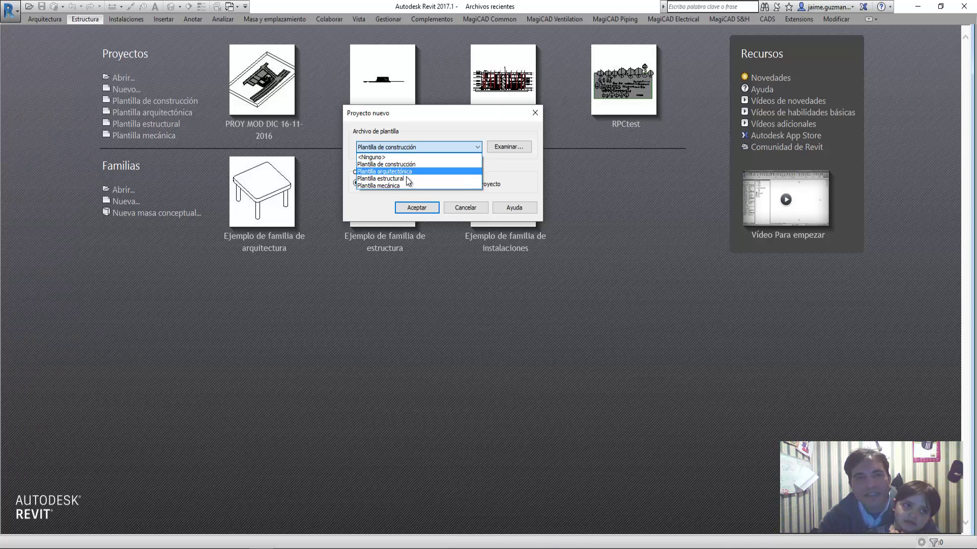
left_click(407, 166)
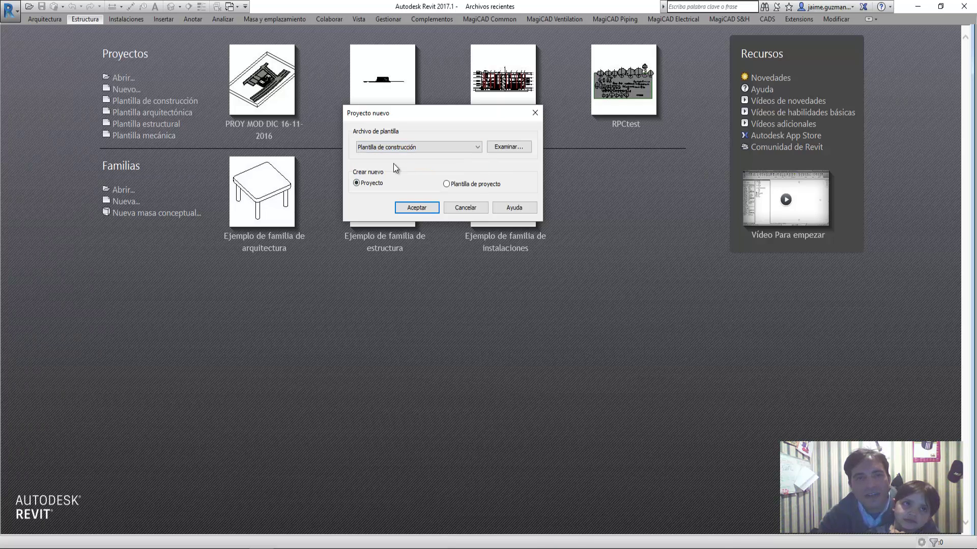
left_click(426, 207)
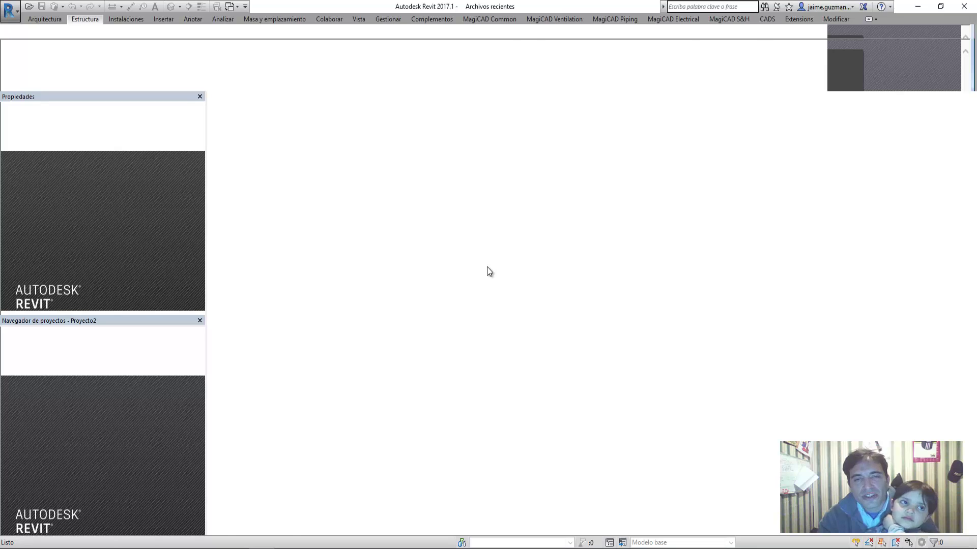
scroll(508, 267, "down", 2)
mouse_move(603, 285)
middle_mouse_down()
mouse_move(563, 310)
mouse_move(568, 324)
middle_mouse_up()
scroll(558, 304, "up", 3)
scroll(558, 312, "down", 1)
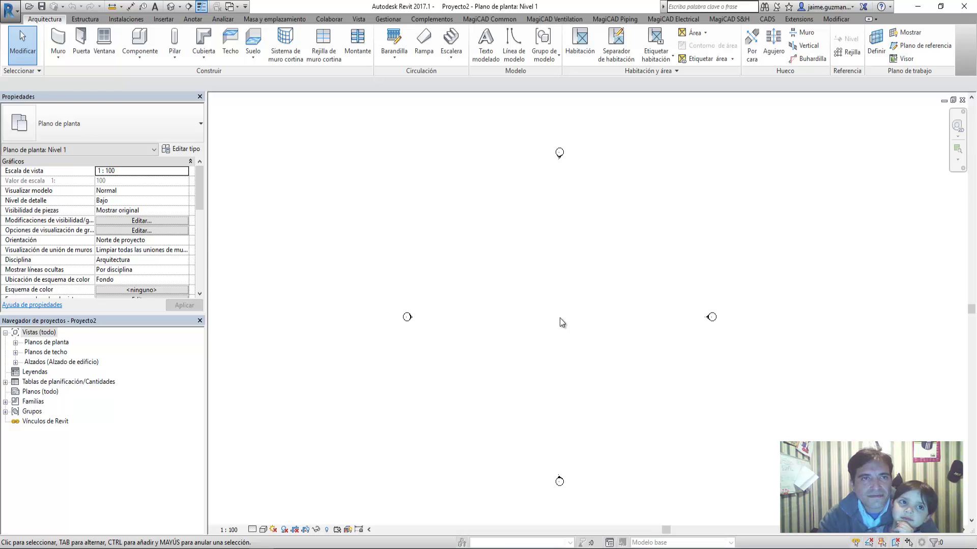
Step: Start the structural column tool from the Estructura tab
left_click(87, 20)
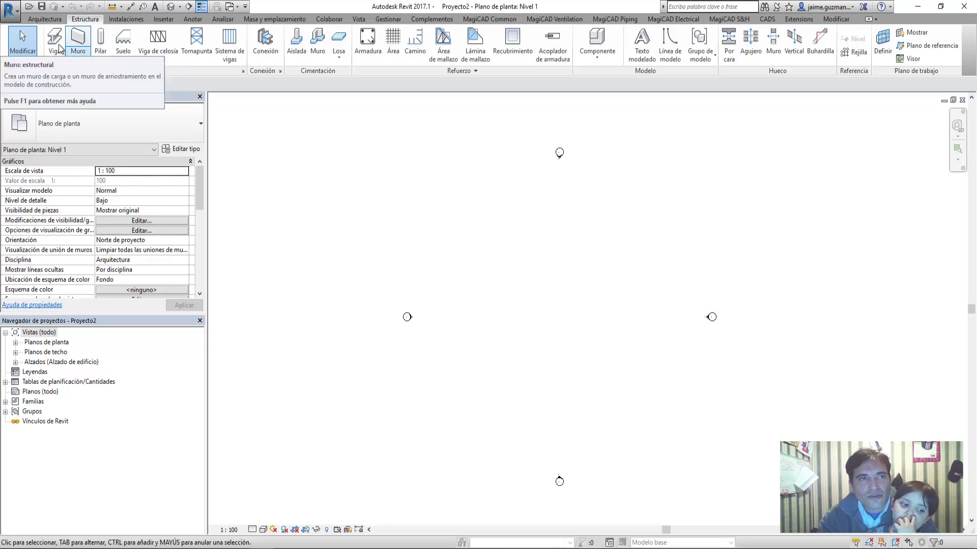
left_click(99, 44)
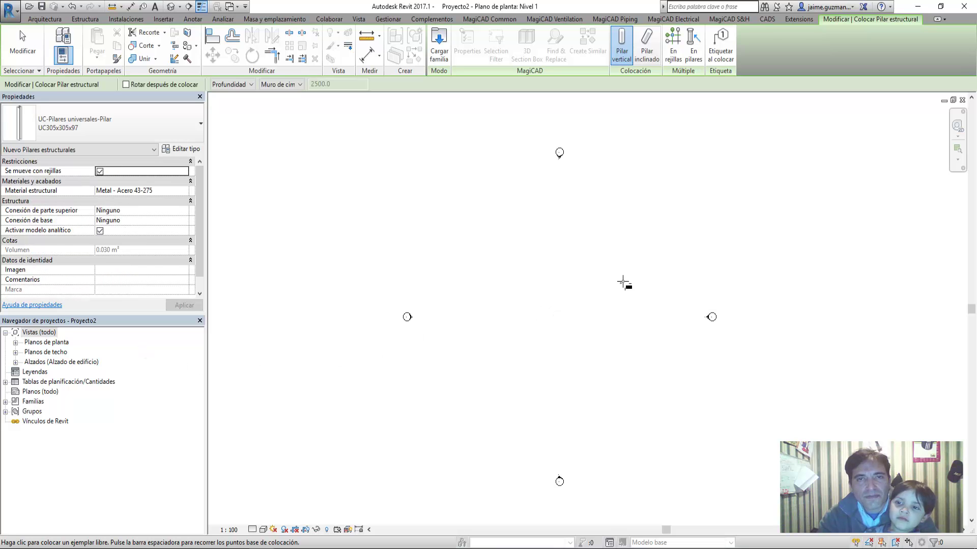
scroll(583, 304, "up", 1)
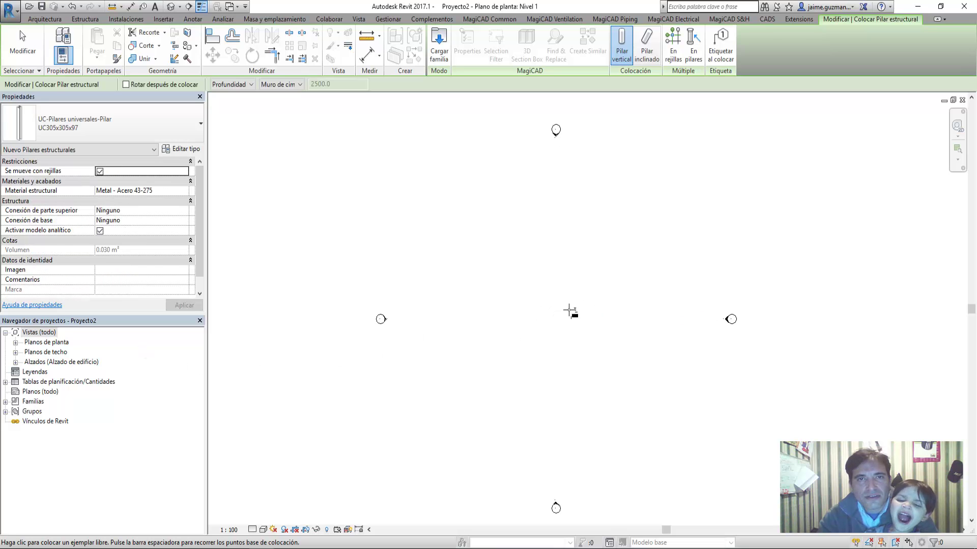
Step: Browse the family library to US Metric > Structural Columns > Steel > AISC 14.1
left_click(440, 57)
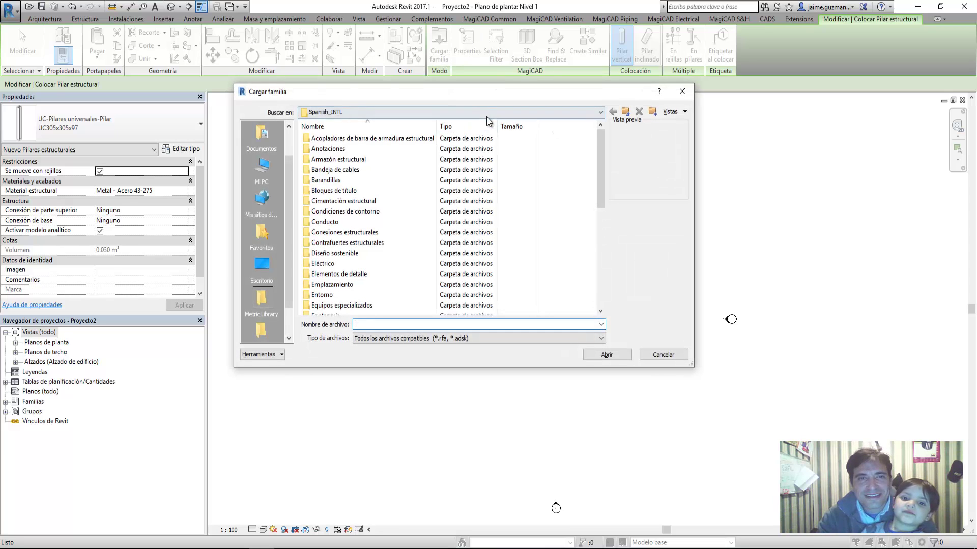
scroll(386, 269, "down", 6)
scroll(389, 275, "down", 1)
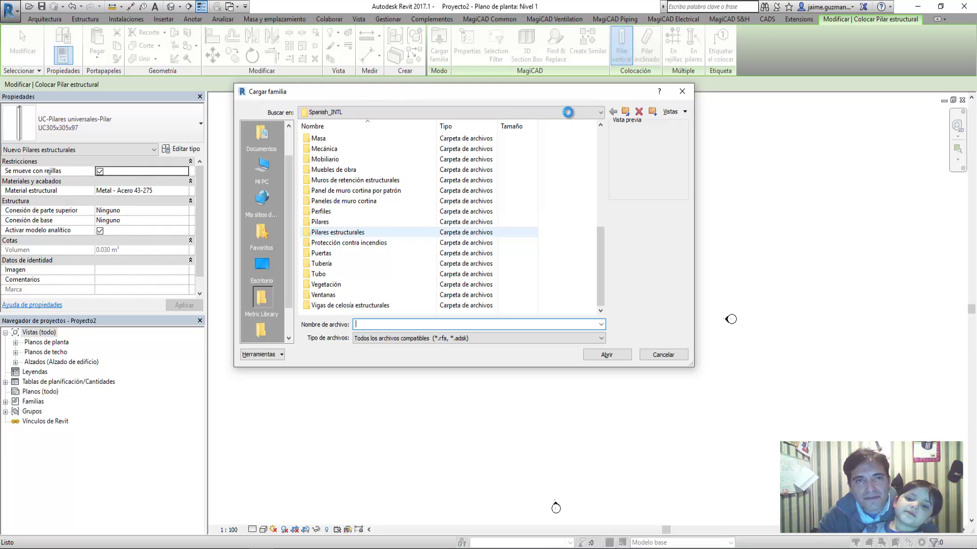
left_click(568, 112)
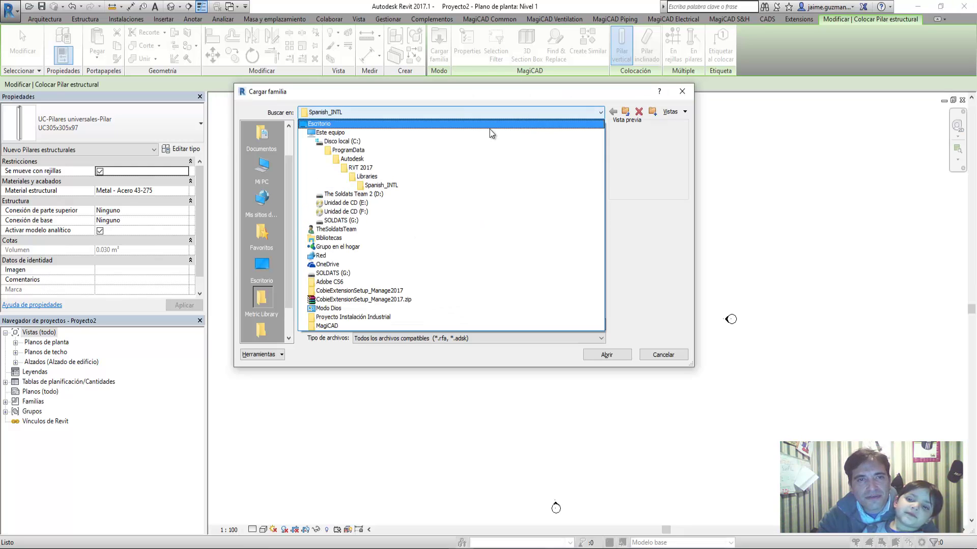
left_click(367, 177)
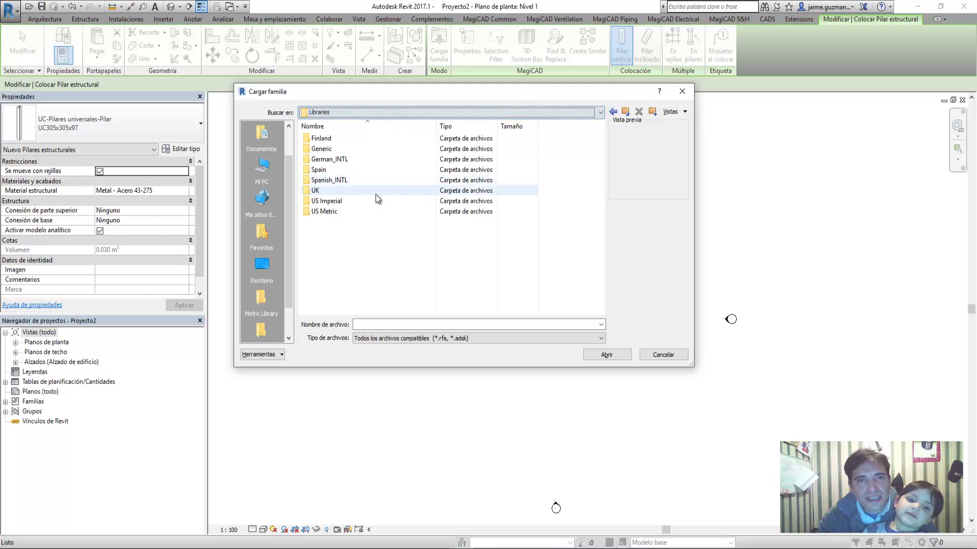
left_click(327, 202)
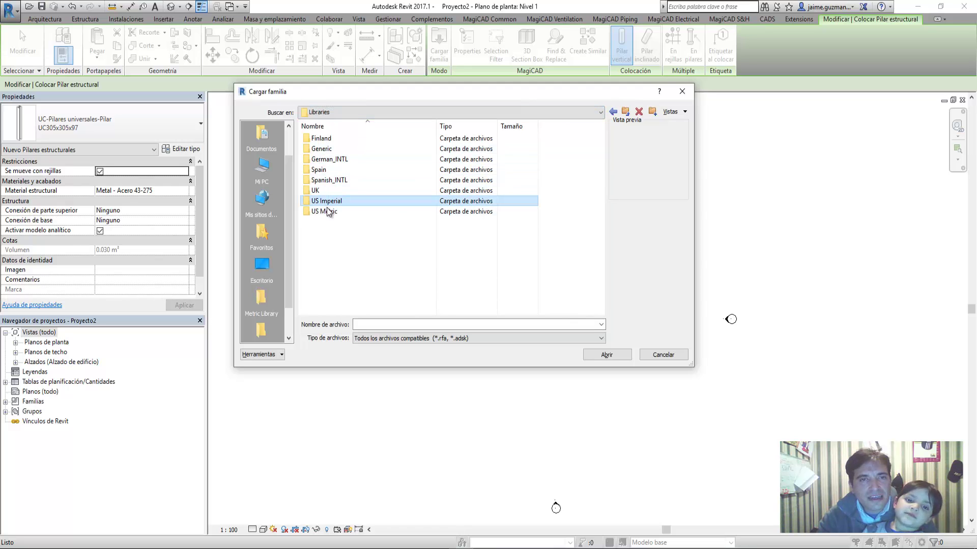
left_click(329, 211)
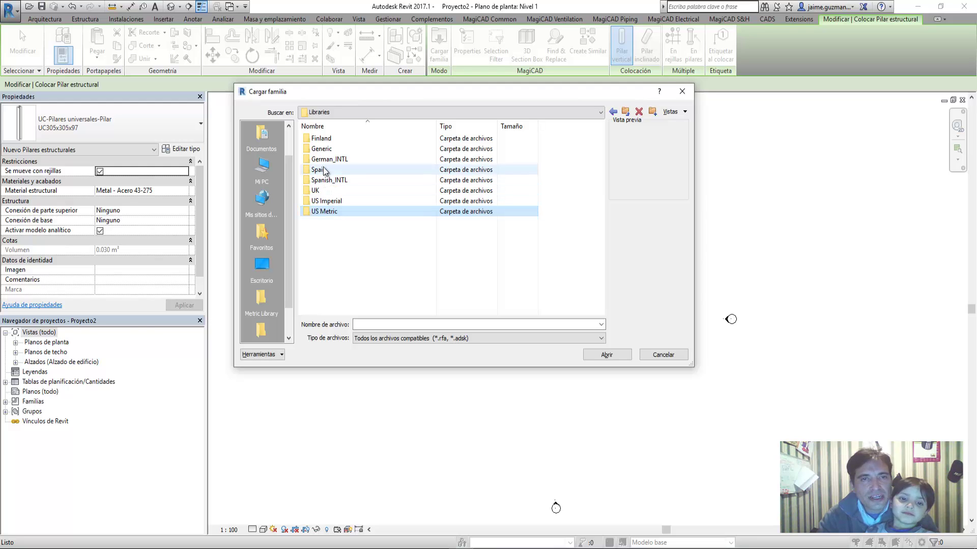
double_click(349, 212)
scroll(380, 274, "down", 5)
scroll(381, 274, "down", 2)
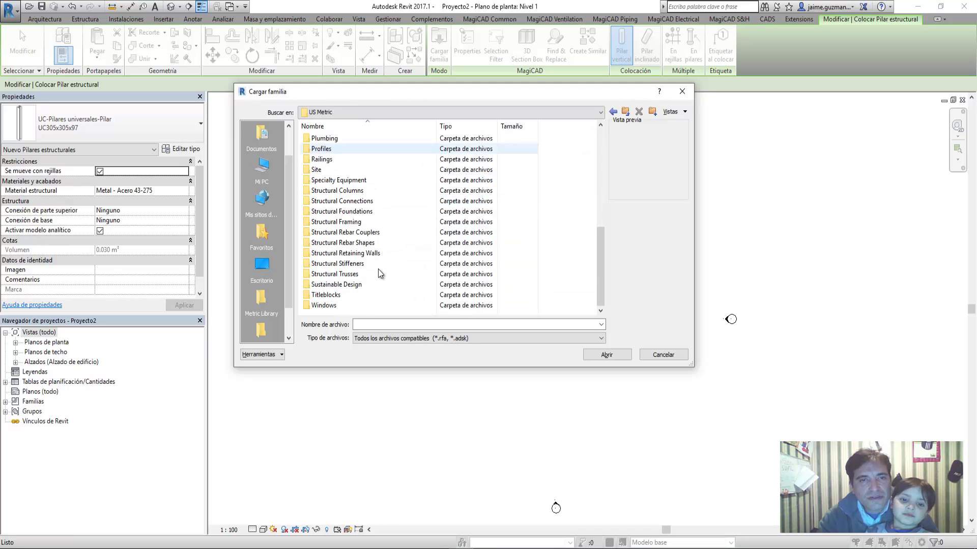
double_click(357, 191)
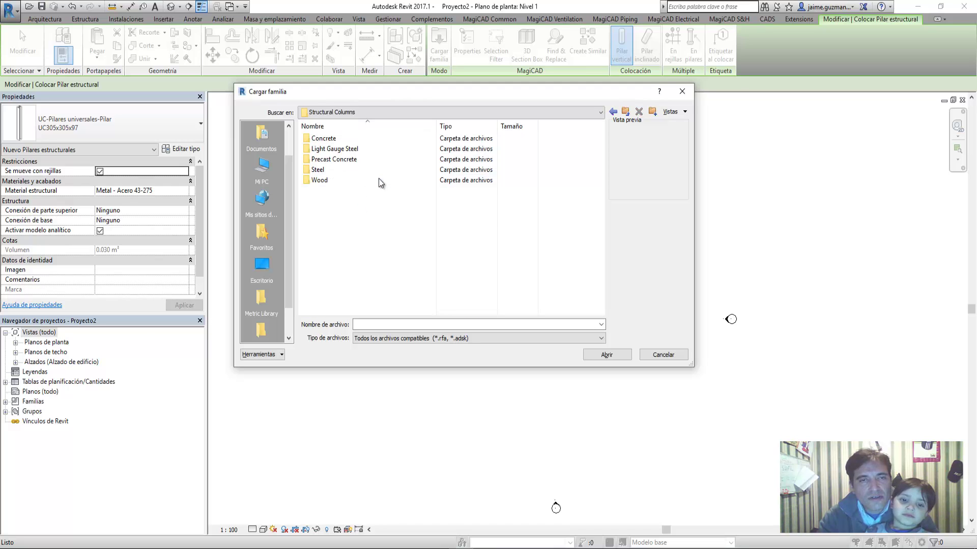
left_click(319, 172)
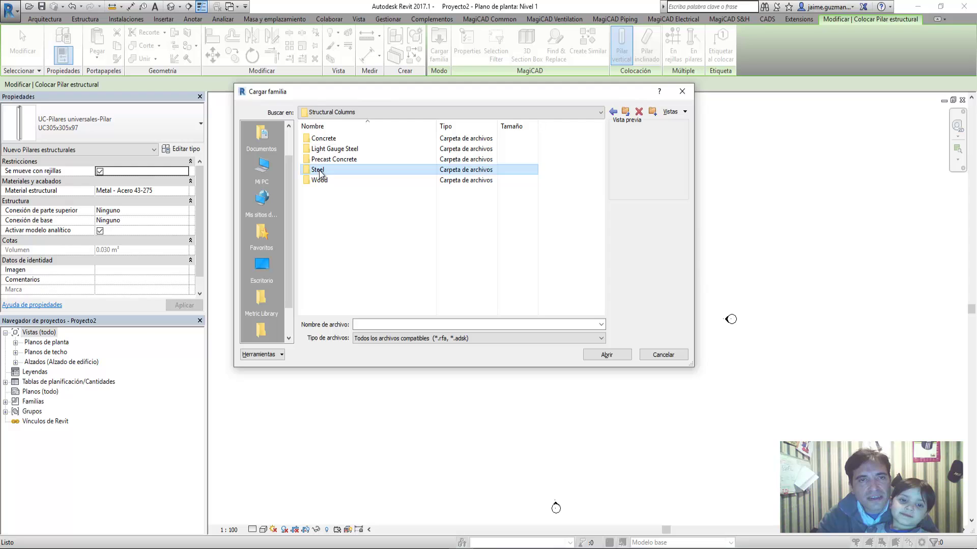
double_click(319, 172)
left_click(336, 140)
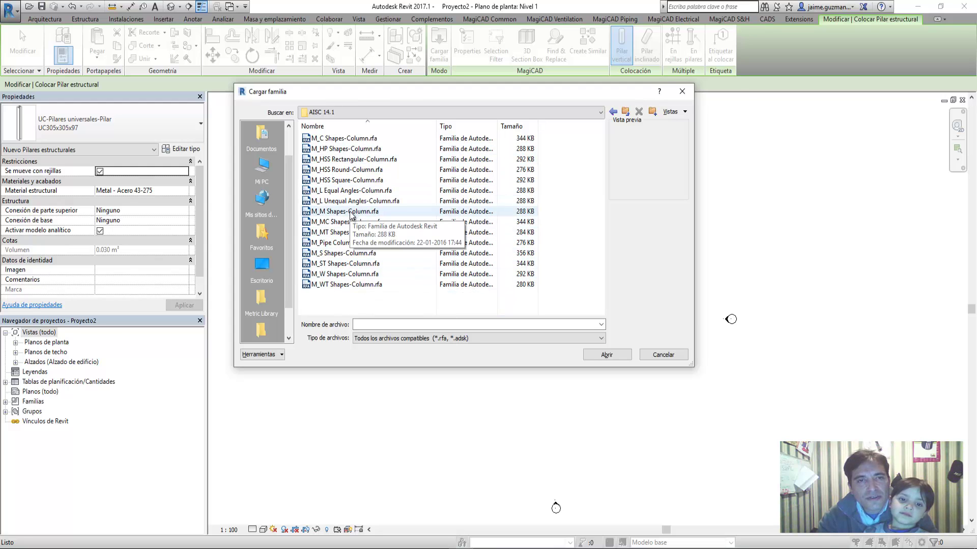
Step: Load the M_W Shapes-Column family from AISC 14.1, reaching its Specify Types list
left_click(351, 215)
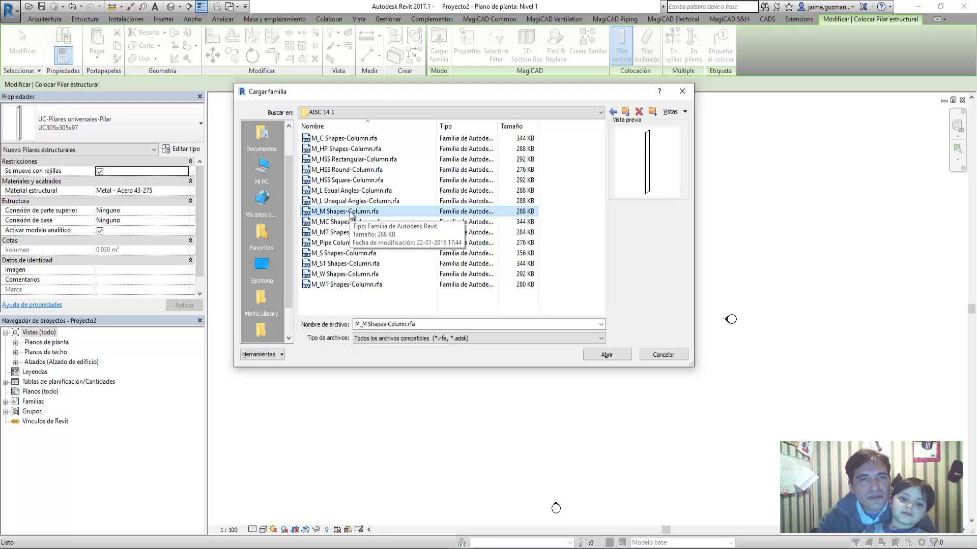
left_click(371, 148)
left_click(356, 274)
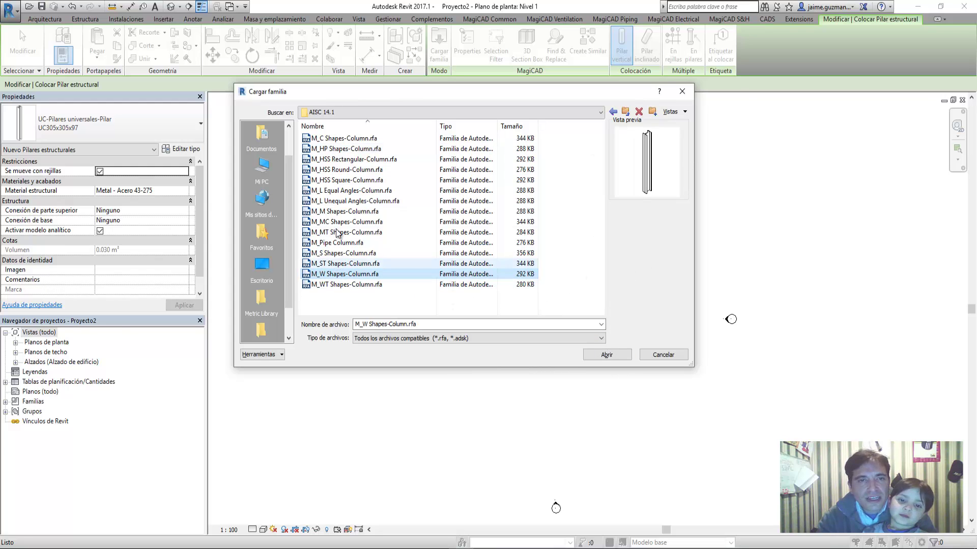
left_click(620, 357)
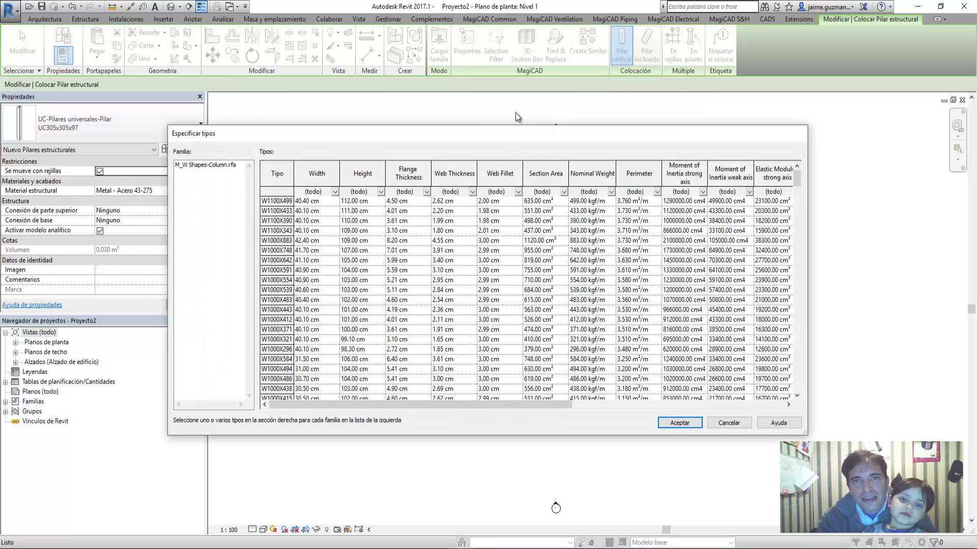
left_click_drag(598, 134, 617, 119)
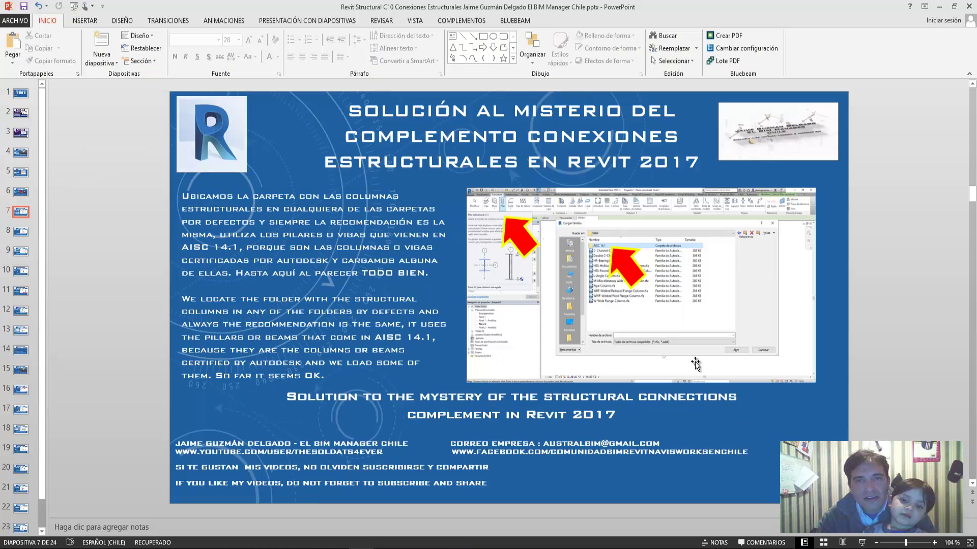
Step: Advance through slide 8 to slide 9 on accepting column and beam families
scroll(823, 386, "down", 1)
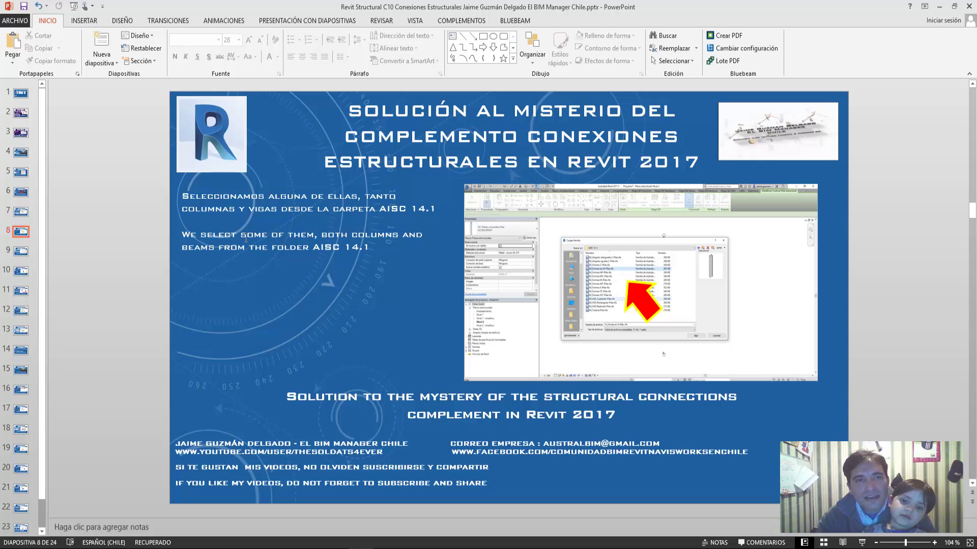
scroll(456, 316, "down", 1)
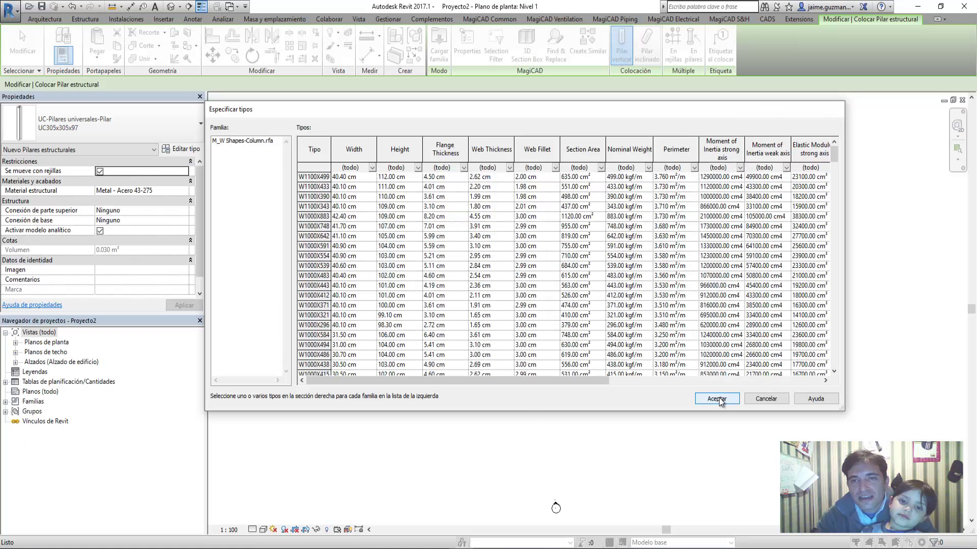
Step: Place two W250X73 W-shape columns side by side, rising to Nivel 2
left_click(719, 397)
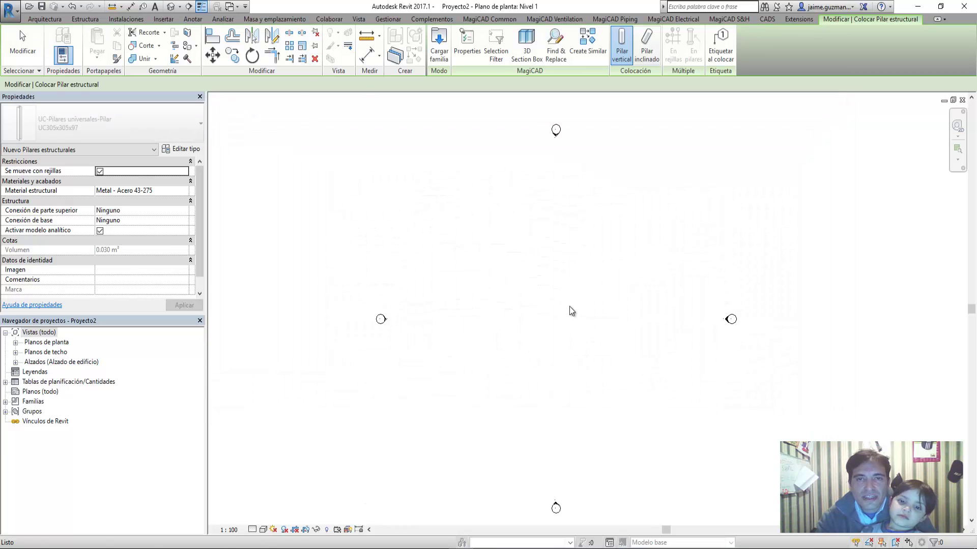
scroll(535, 324, "up", 3)
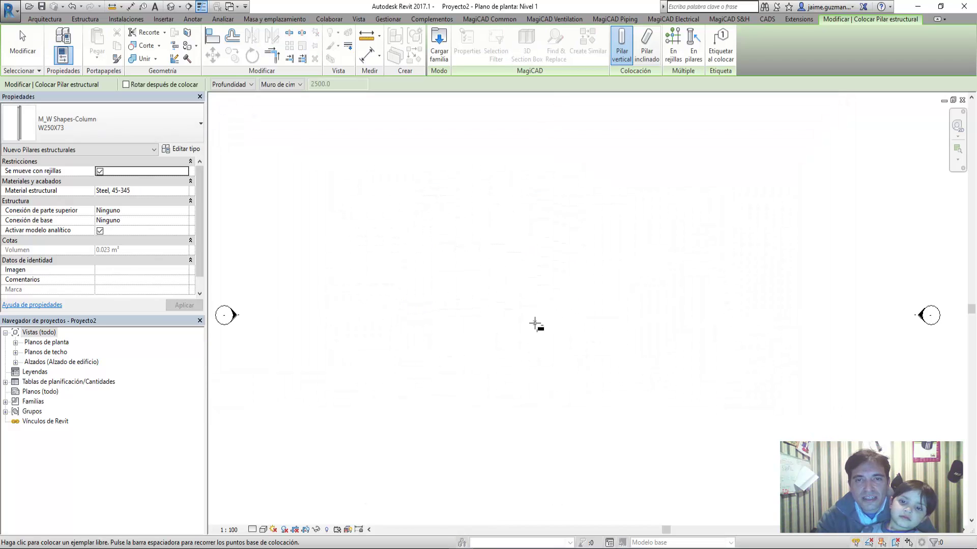
left_click(471, 289)
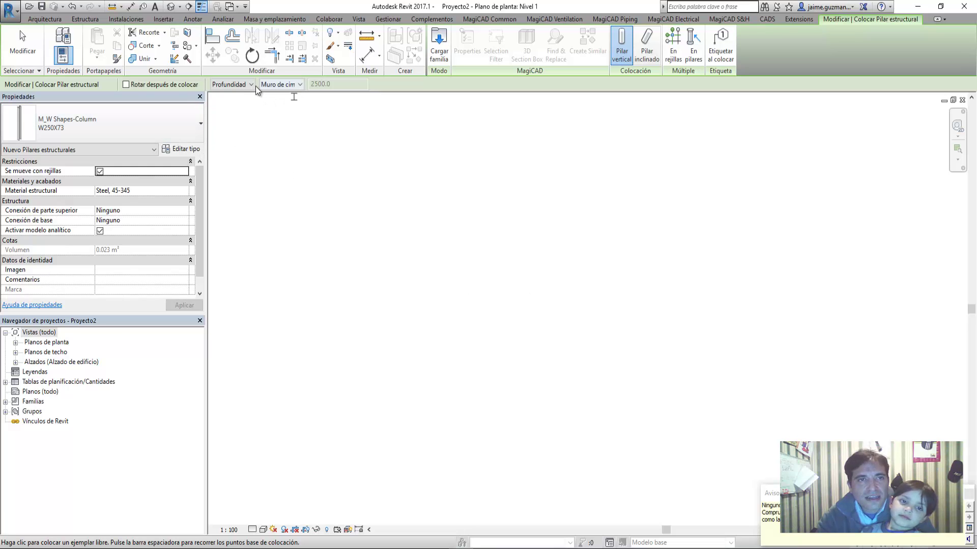
left_click(239, 104)
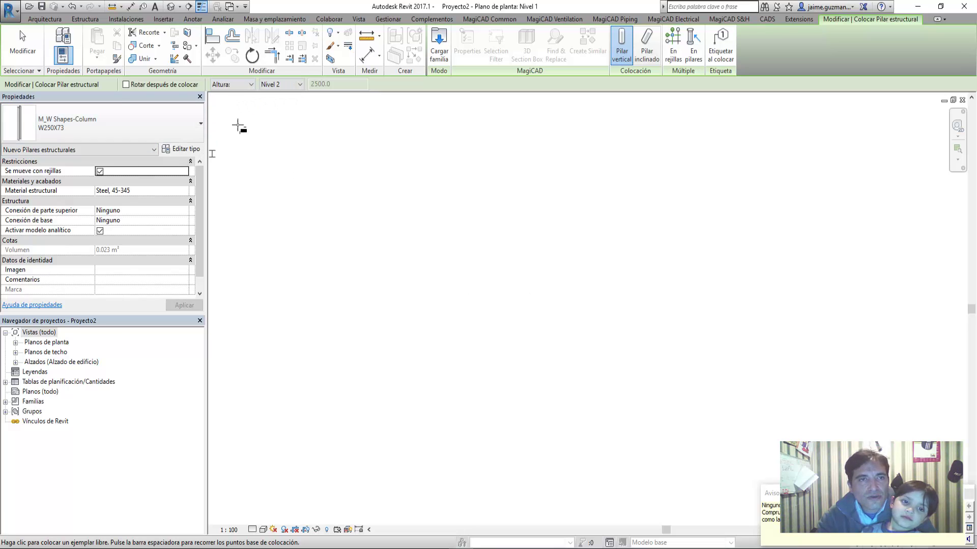
left_click(476, 318)
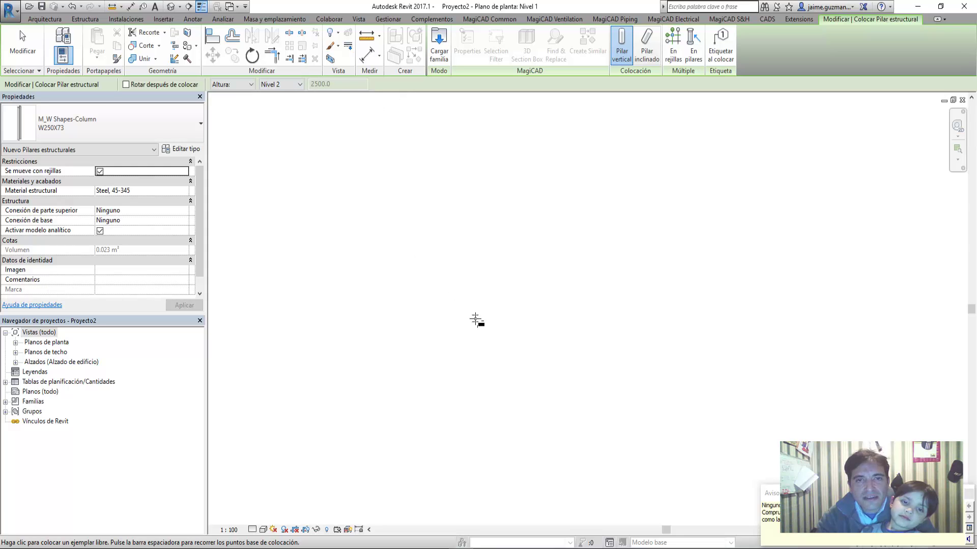
scroll(544, 319, "up", 3)
scroll(524, 322, "up", 2)
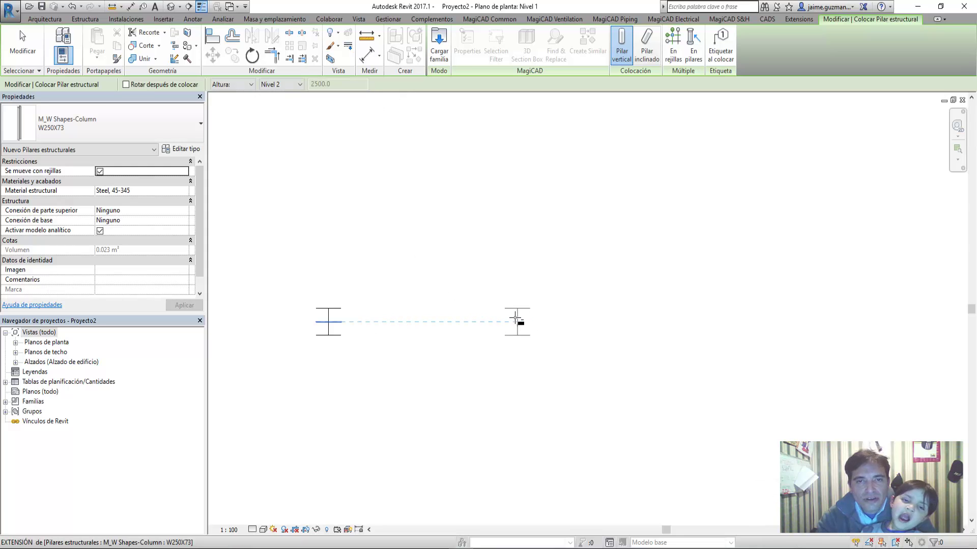
left_click(720, 320)
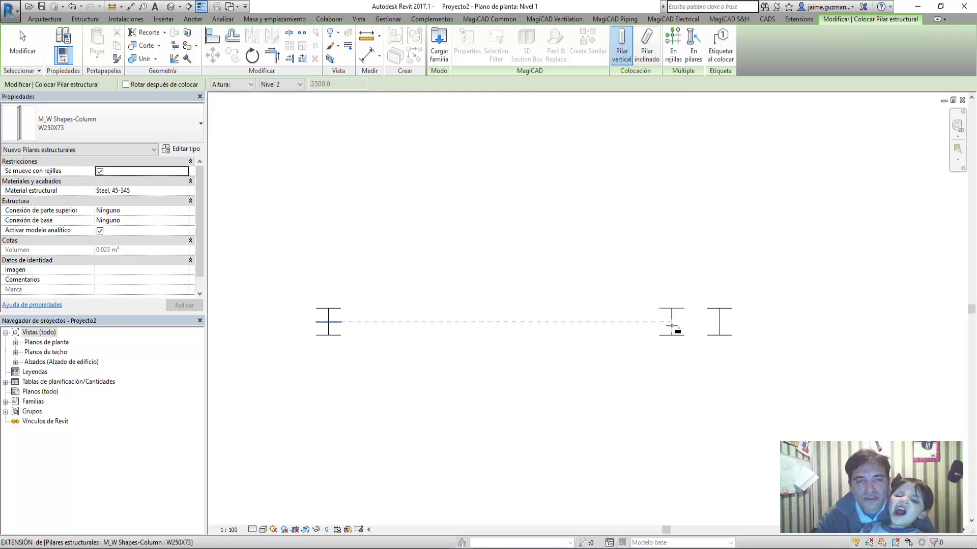
scroll(669, 328, "down", 1)
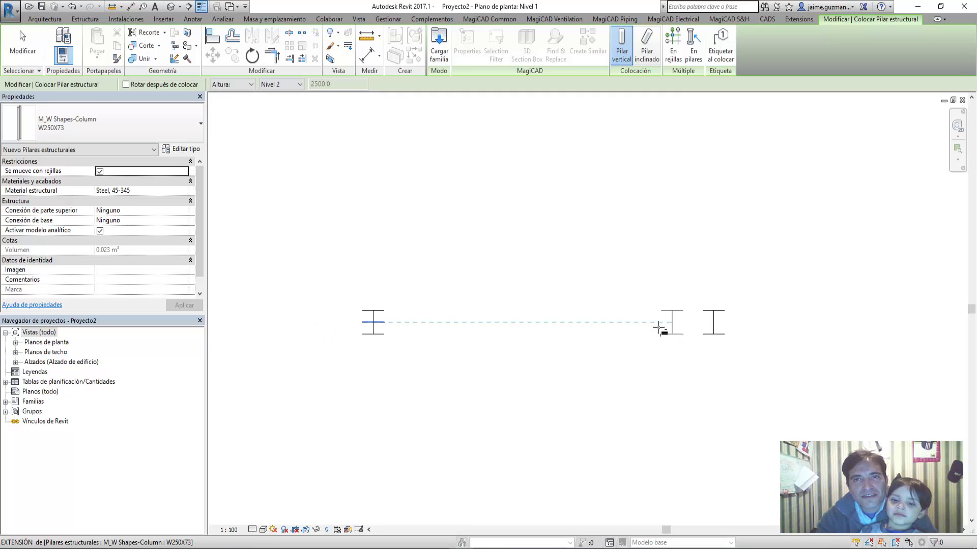
scroll(657, 340, "down", 1)
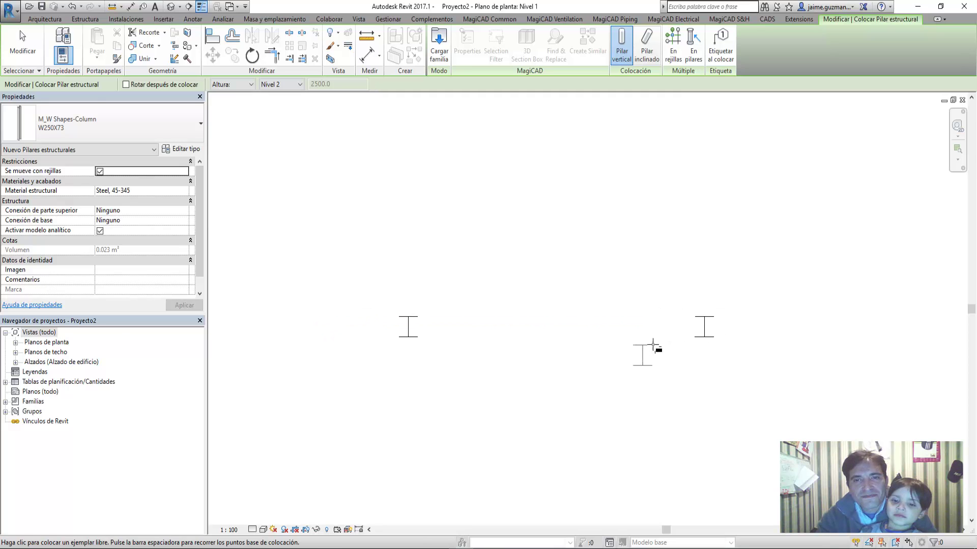
left_click(89, 20)
left_click(55, 39)
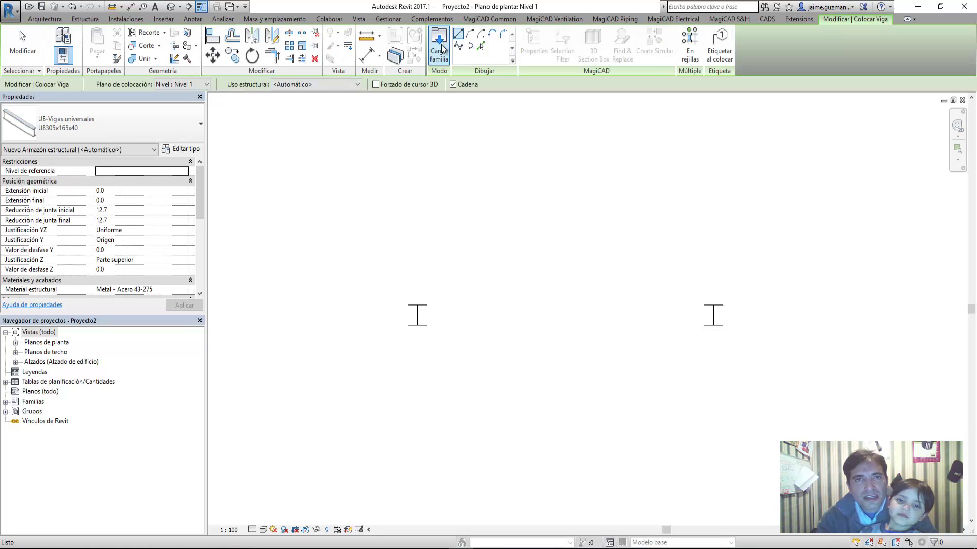
Step: In the load-family dialog, navigate back up to the US Imperial library folder
left_click(438, 46)
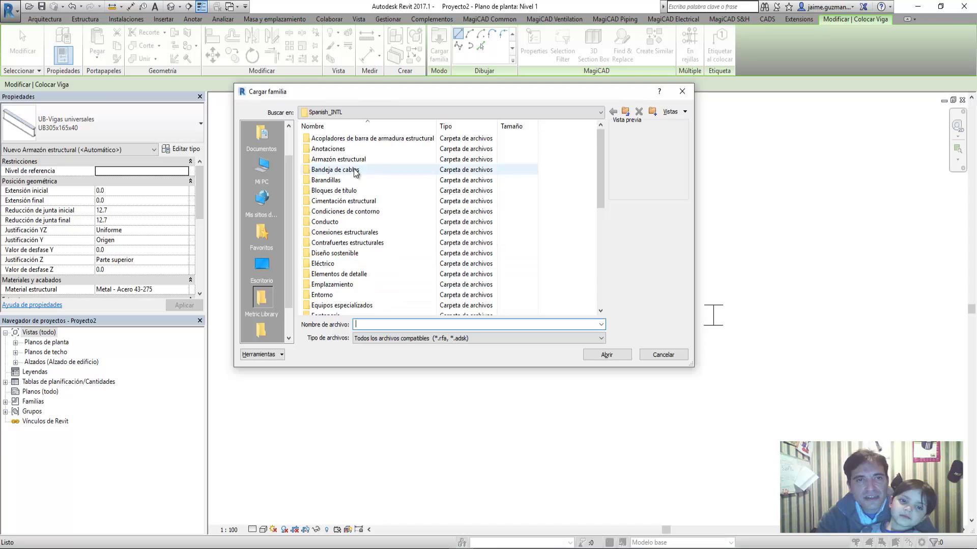
left_click(351, 160)
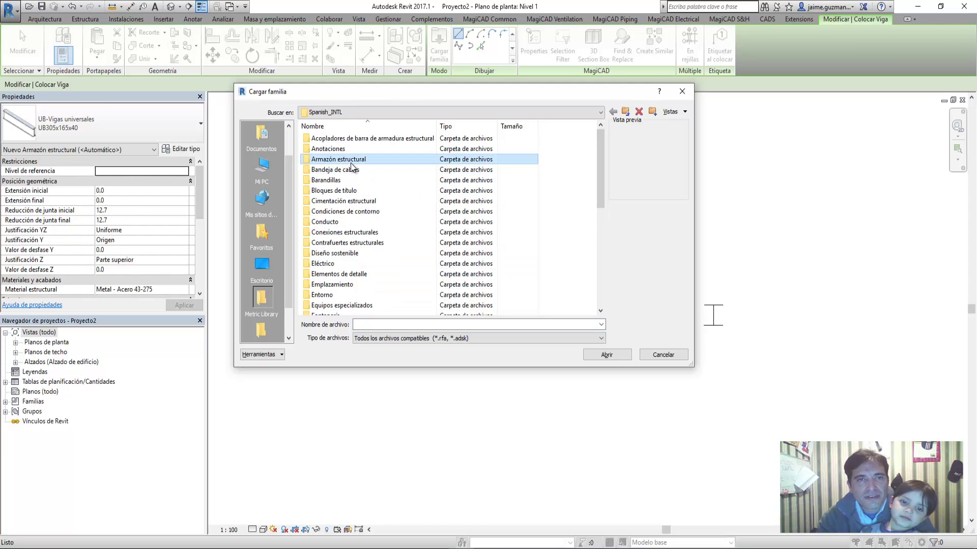
double_click(351, 161)
double_click(347, 139)
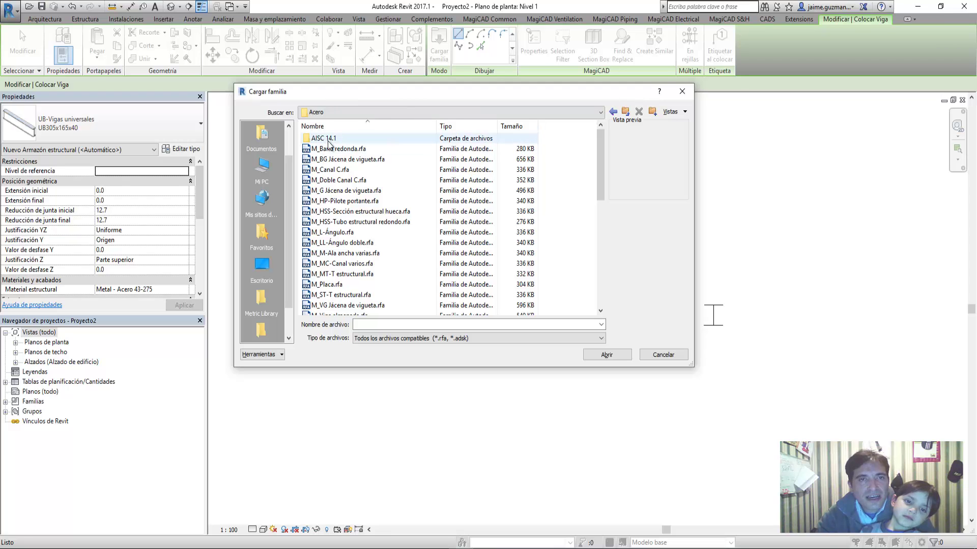
left_click(379, 112)
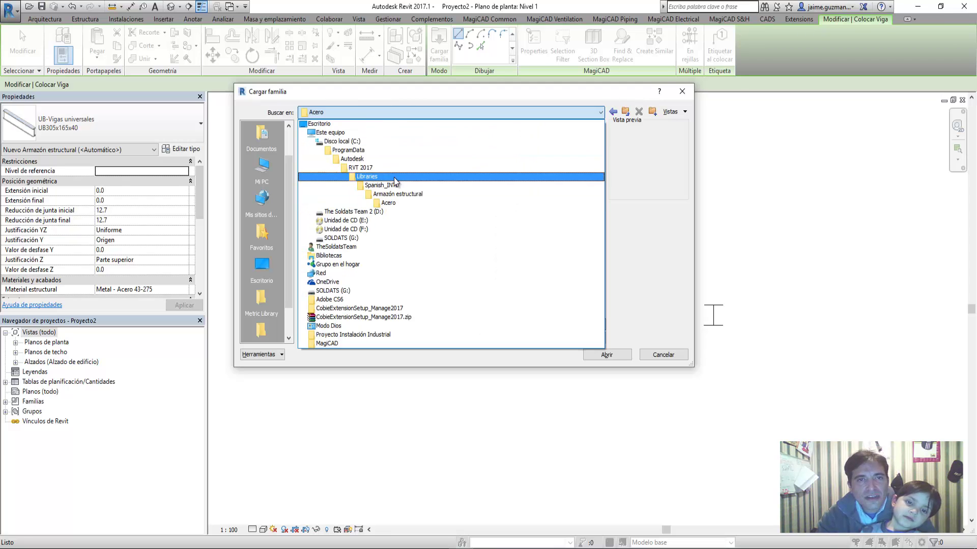
left_click(435, 176)
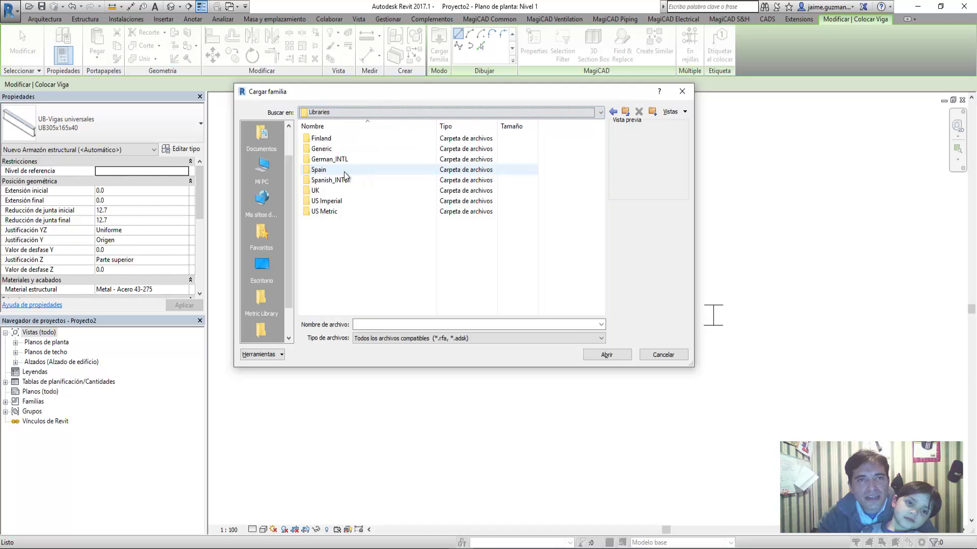
left_click(346, 201)
double_click(348, 202)
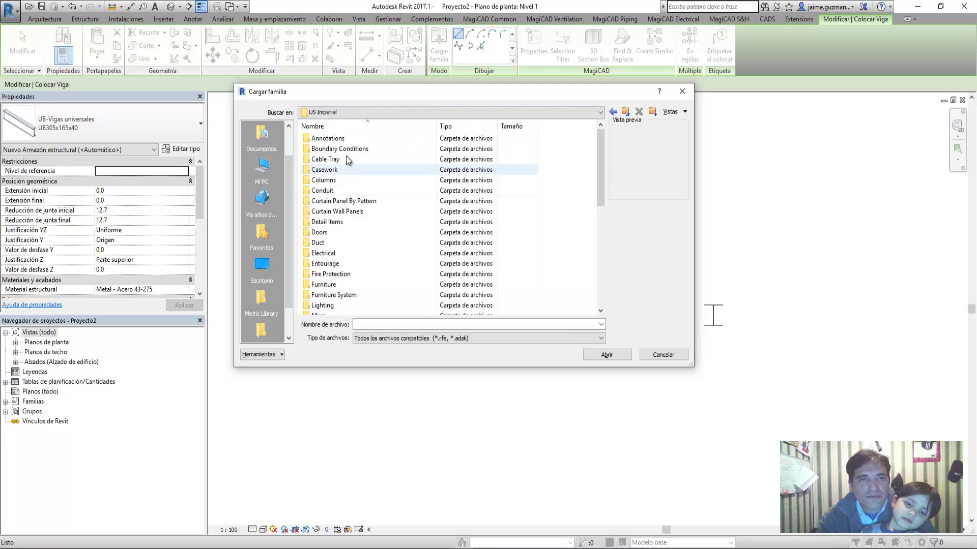
Step: Open Structural Framing > Steel > AISC 14.1 and load W Shapes.rfa
scroll(355, 173, "down", 6)
double_click(358, 262)
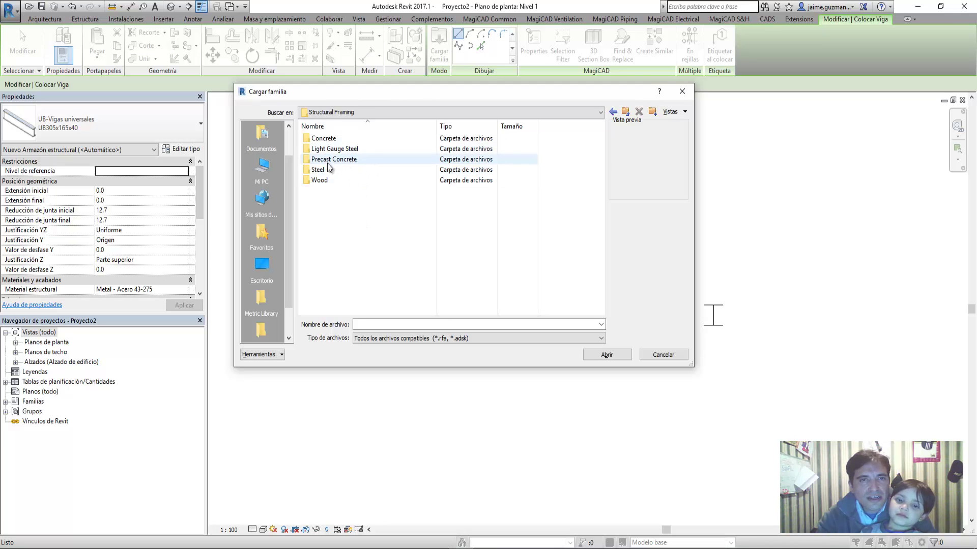
double_click(324, 170)
double_click(325, 138)
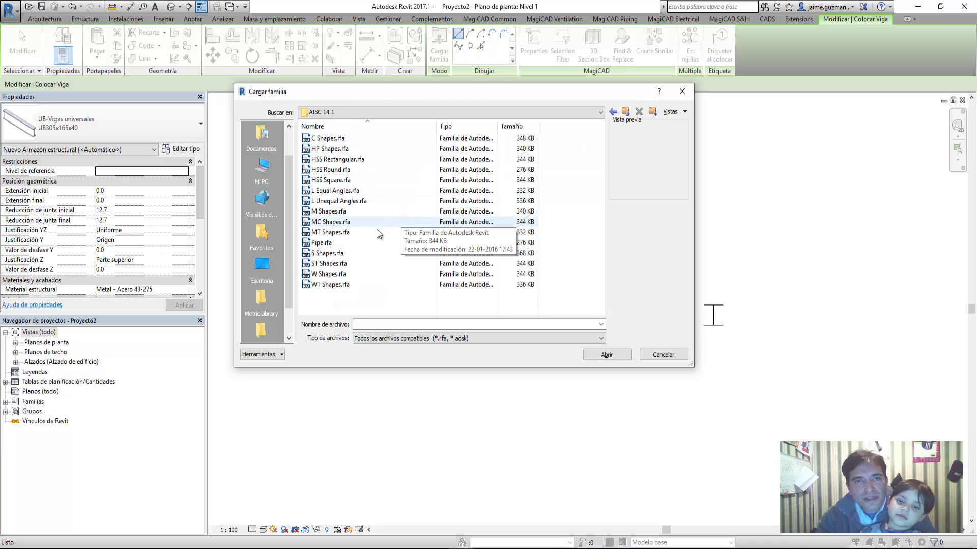
left_click(328, 274)
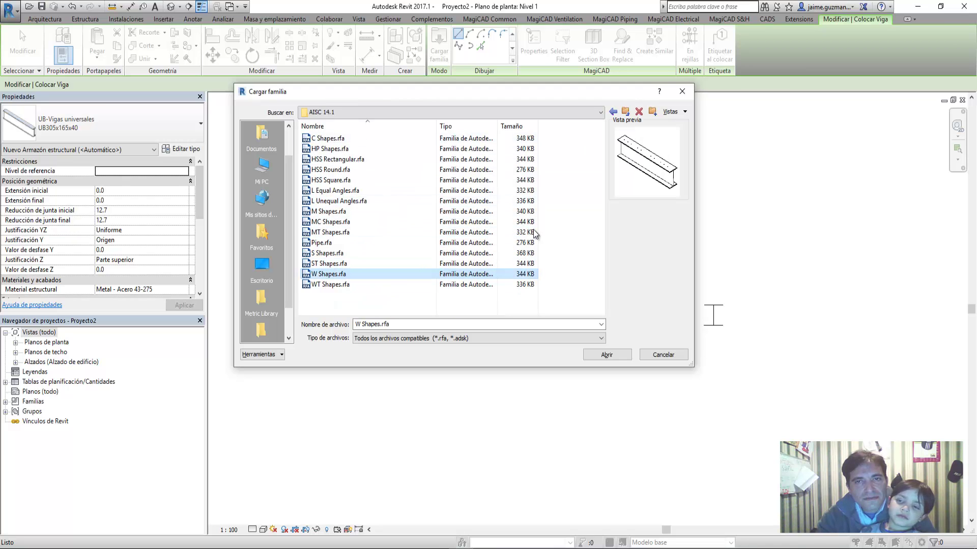
left_click(618, 359)
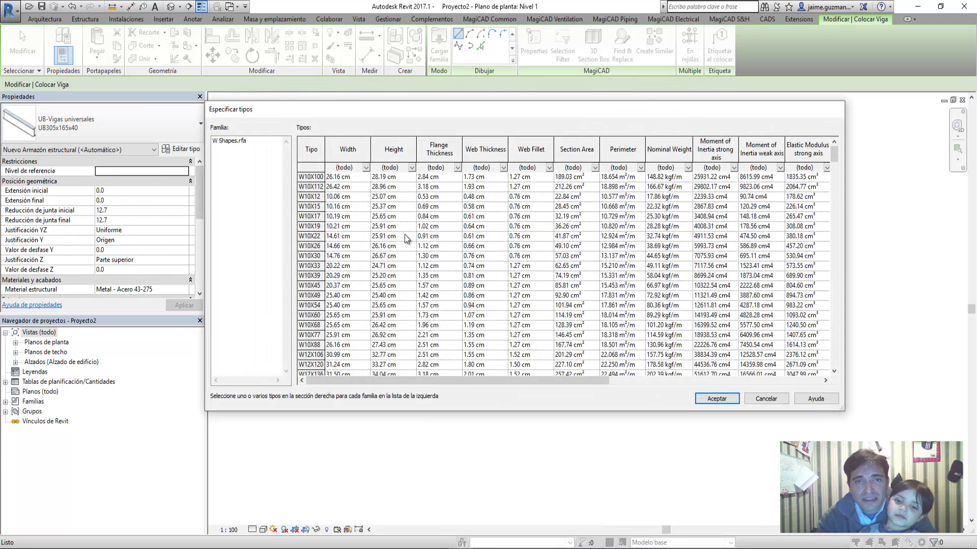
Step: Confirm the W-shape types and draw a W12X26 beam between the two columns in plan
left_click(713, 400)
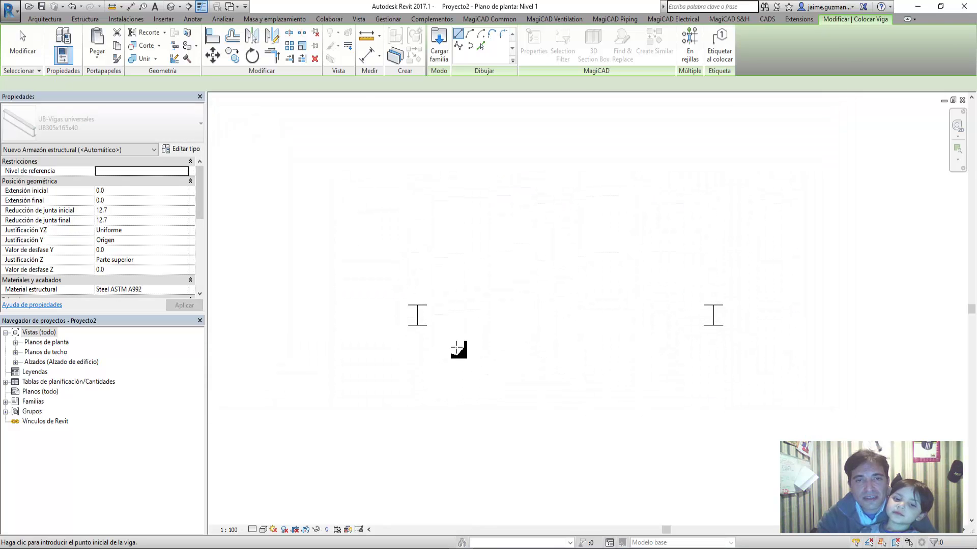
left_click(387, 294)
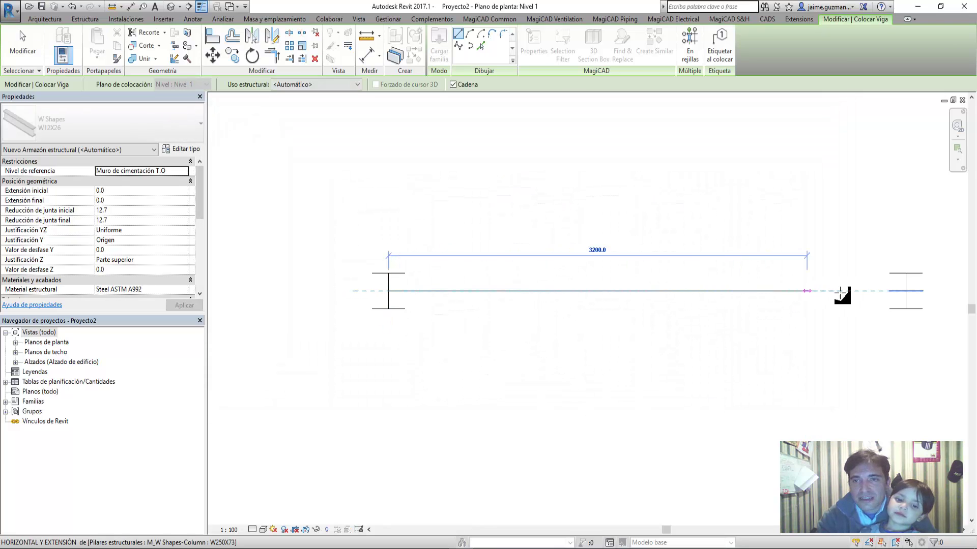
left_click(906, 292)
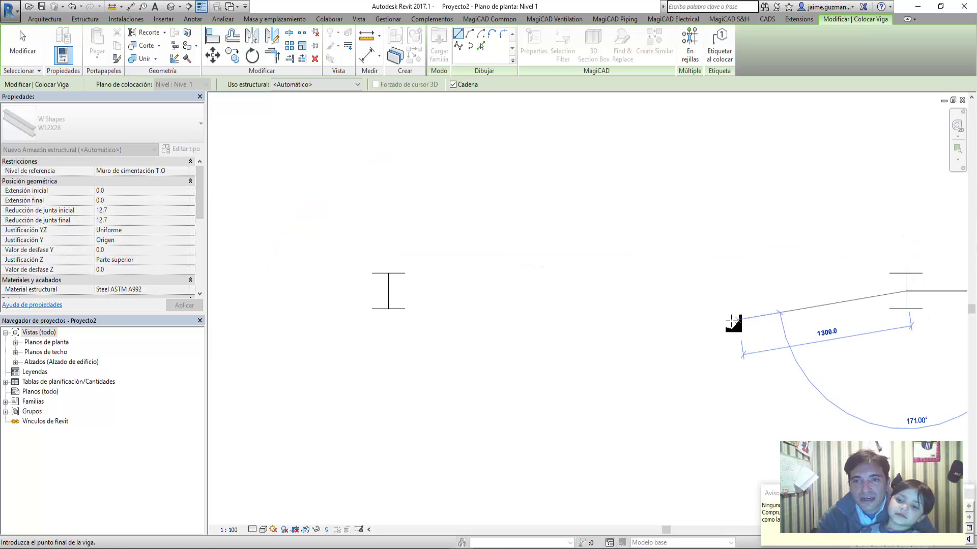
scroll(585, 250, "down", 1)
middle_click_drag(558, 270, 492, 297)
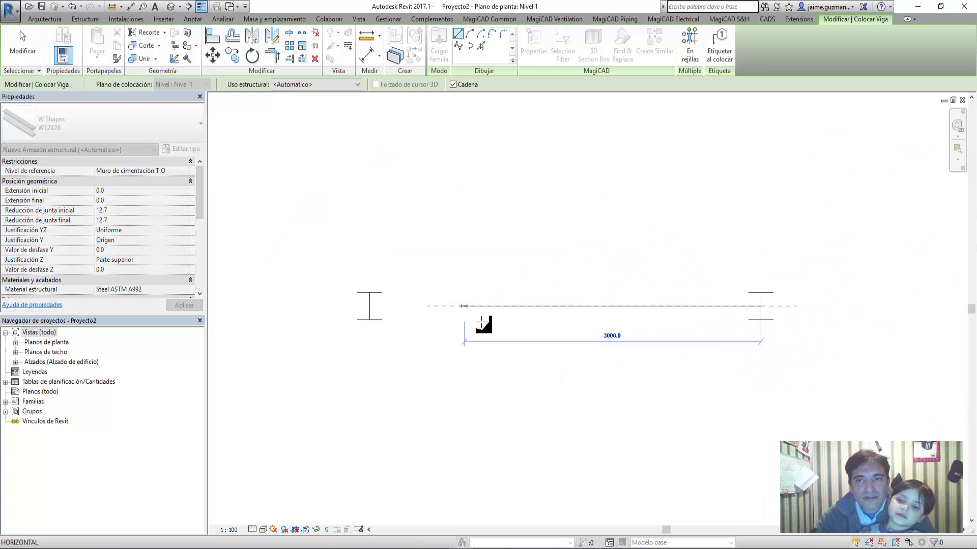
key("Escape")
key("Escape")
key("Escape")
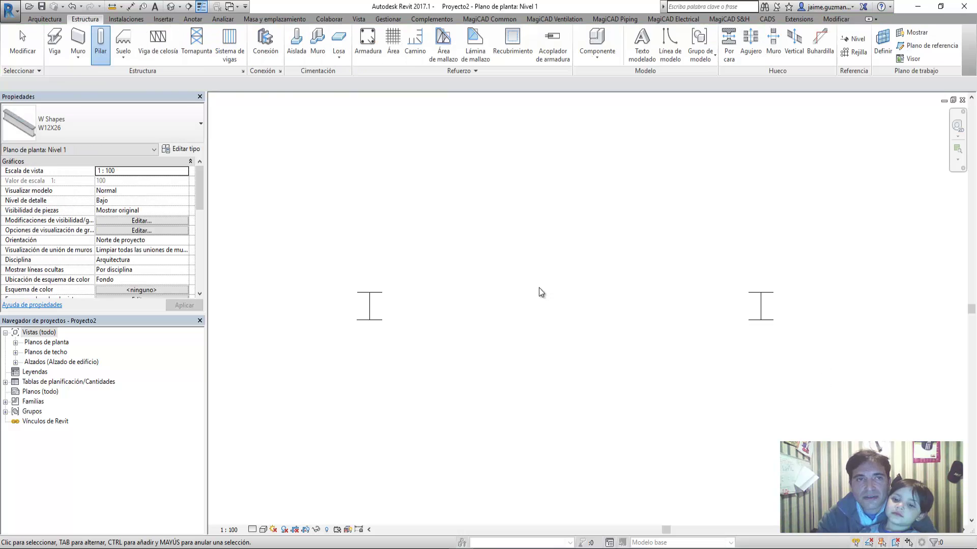
Step: In the default 3D view, delete the stray small column and the bottom beam
left_click(171, 7)
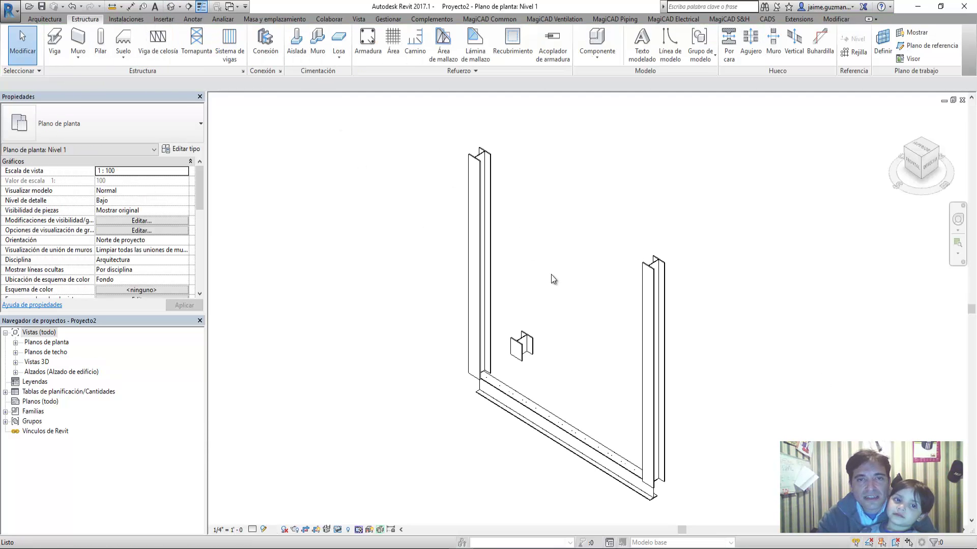
middle_click_drag(557, 331, 515, 364, "shift")
left_click(469, 336)
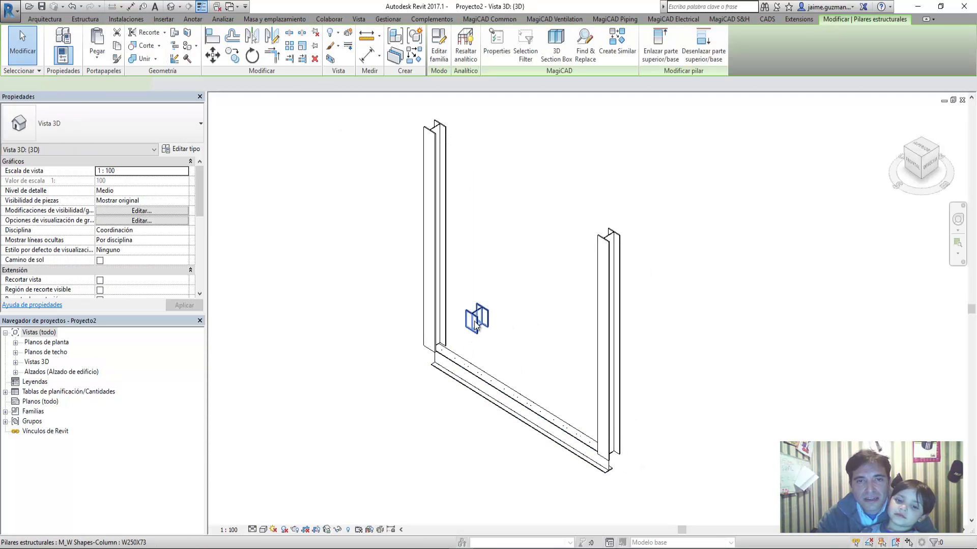
key("Delete")
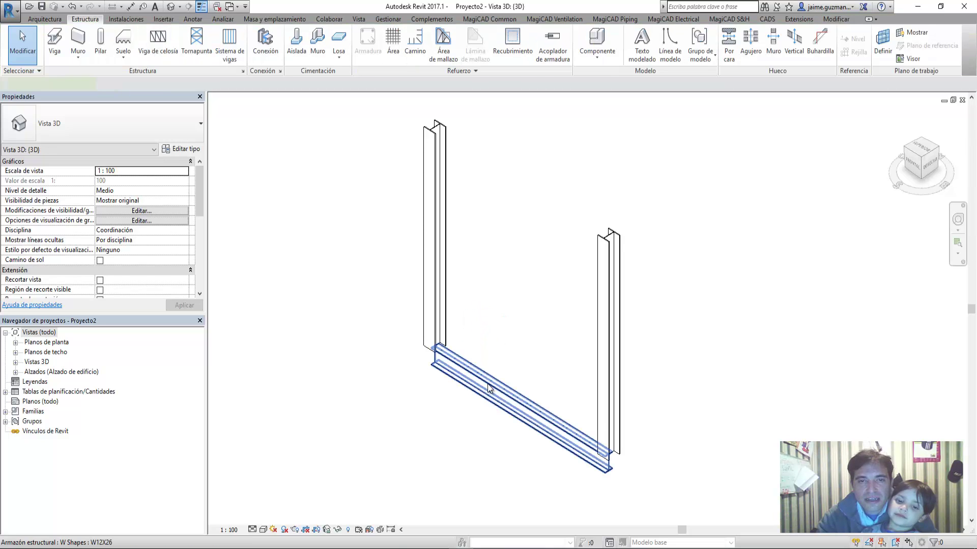
left_click(486, 383)
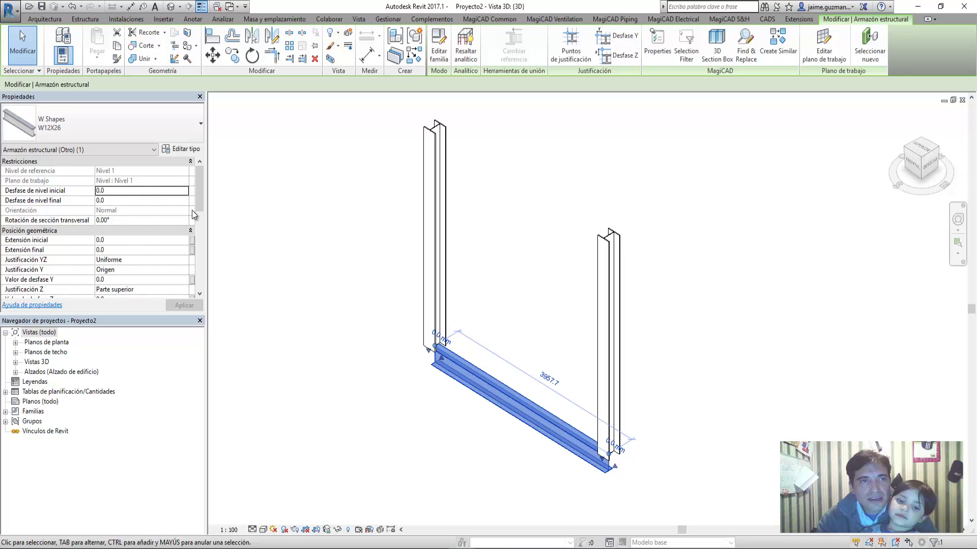
scroll(472, 392, "down", 2)
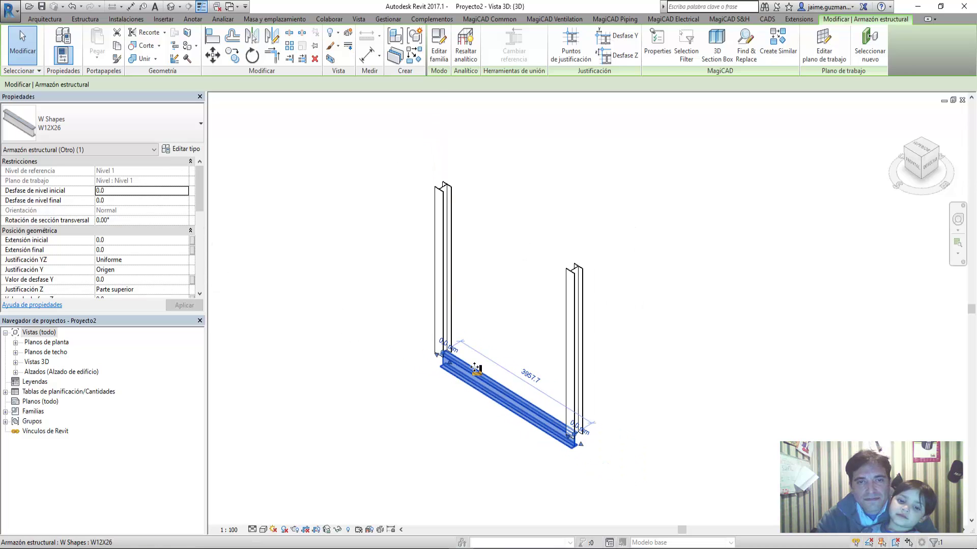
key("Delete")
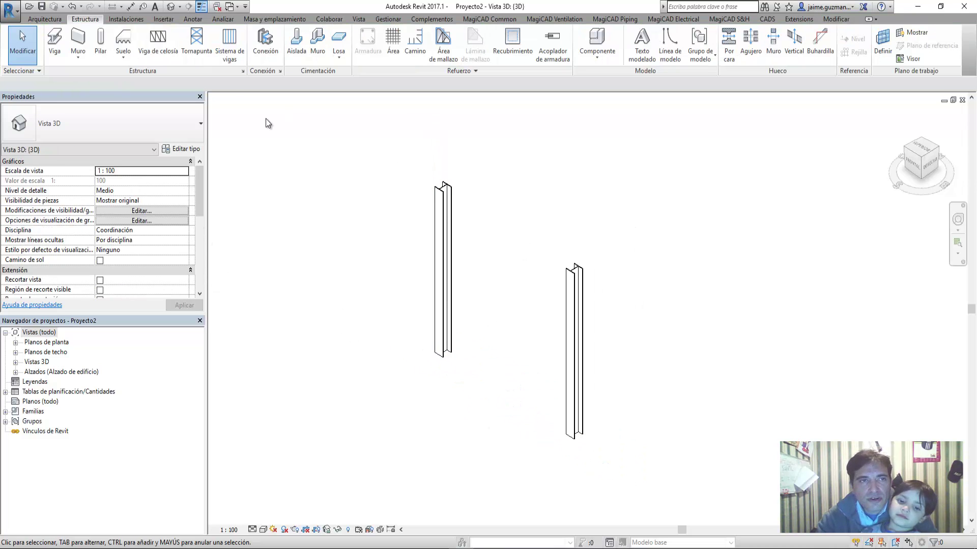
Step: Draw a W12X26 beam between the two column tops using 3D snapping
left_click(54, 40)
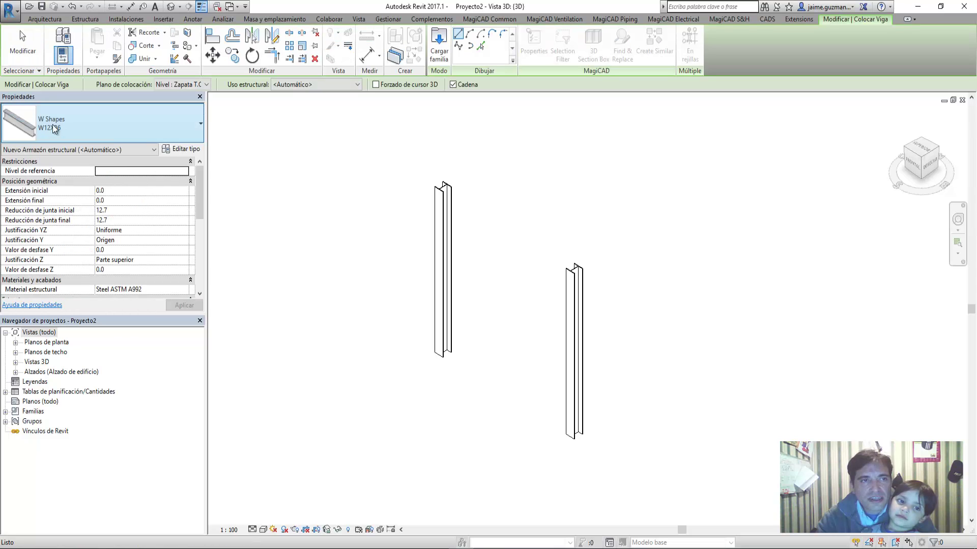
left_click(377, 85)
left_click(441, 187)
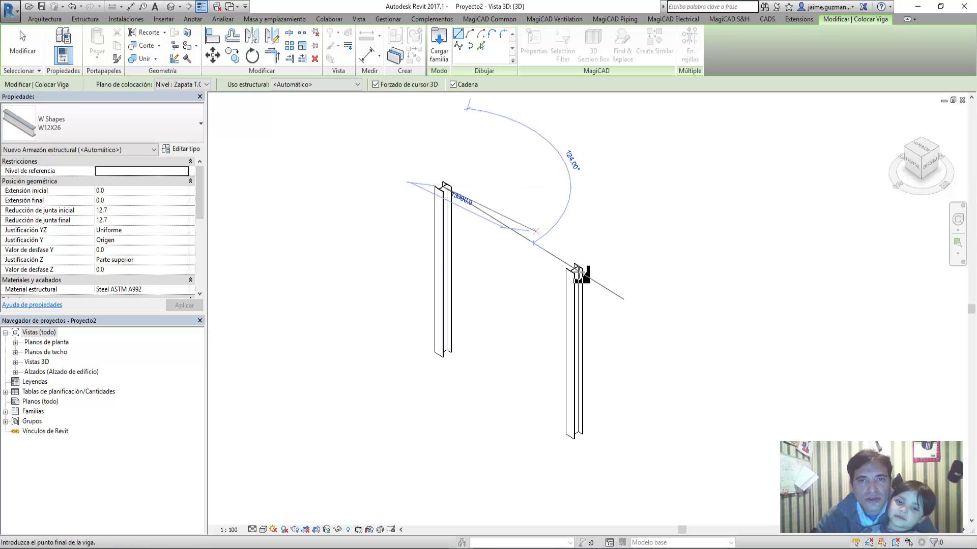
left_click(575, 268)
scroll(469, 331, "up", 2)
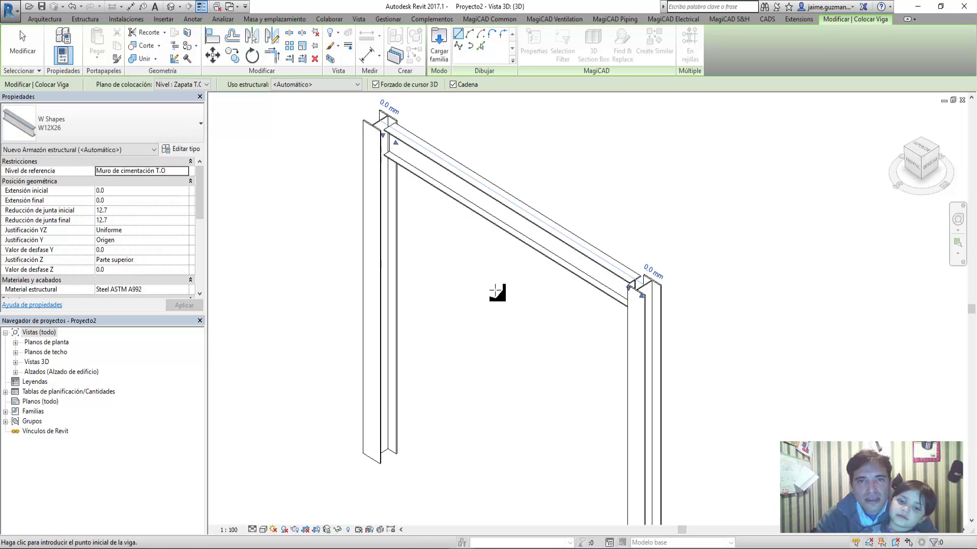
mouse_move(497, 289)
middle_mouse_down("shift")
mouse_move(511, 323)
mouse_move(553, 299)
mouse_move(562, 362)
mouse_move(542, 312)
mouse_move(532, 351)
mouse_move(488, 344)
middle_mouse_up("shift")
key("Escape")
key("Escape")
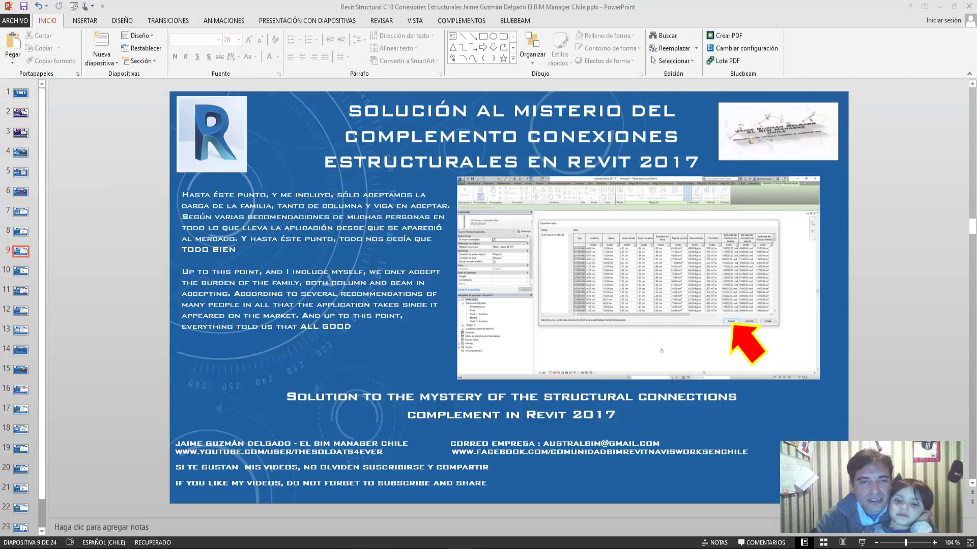
Step: Advance the presentation to slide 10, on building a simple structure with high detail and shaded colours
key("Page_Down")
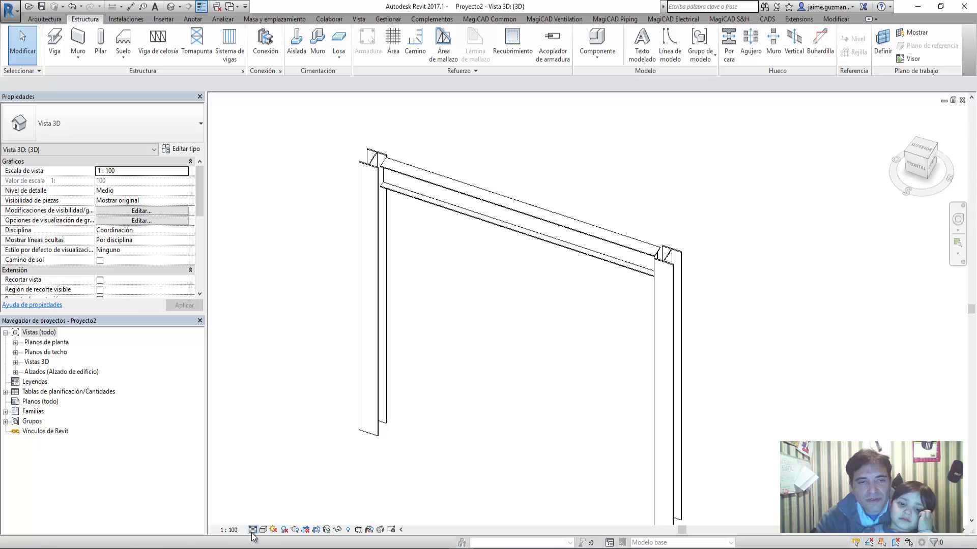
Step: Set the 3D frame view to Alto detail level and Colores coherentes visual style
left_click(252, 529)
left_click(263, 530)
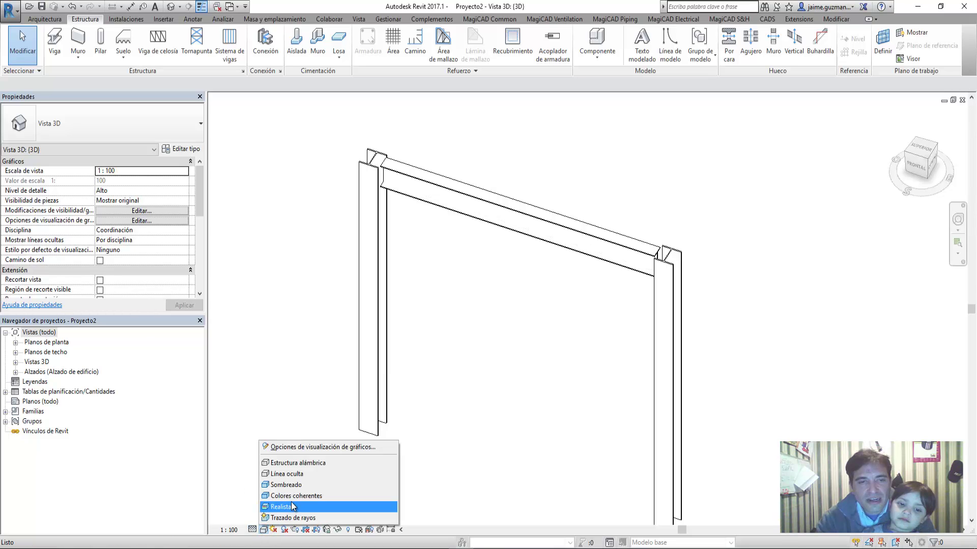
left_click(292, 496)
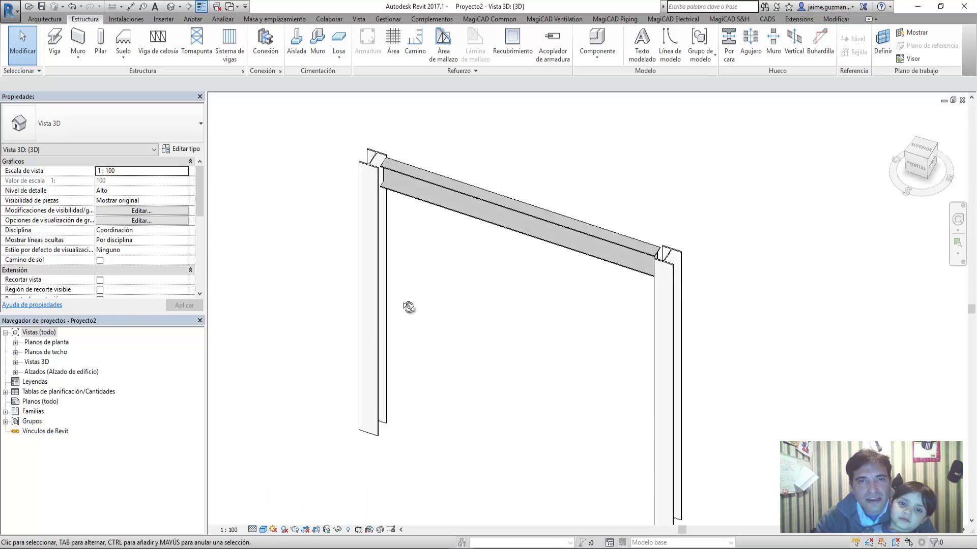
mouse_move(410, 305)
middle_mouse_down("shift")
mouse_move(358, 299)
mouse_move(374, 224)
mouse_move(379, 265)
middle_mouse_up("shift")
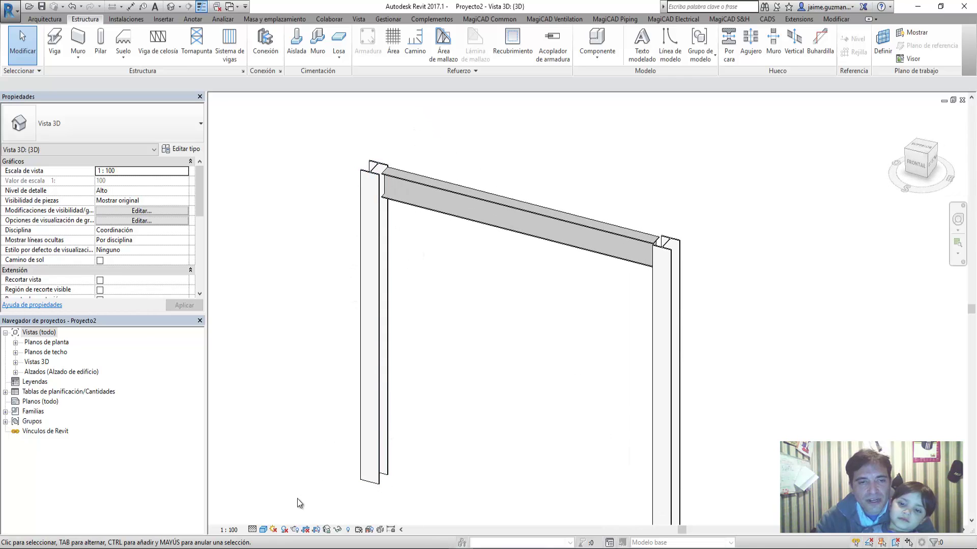
Step: Move the presentation to slide 11 on loading all connections, then return to Revit
key("alt+Tab")
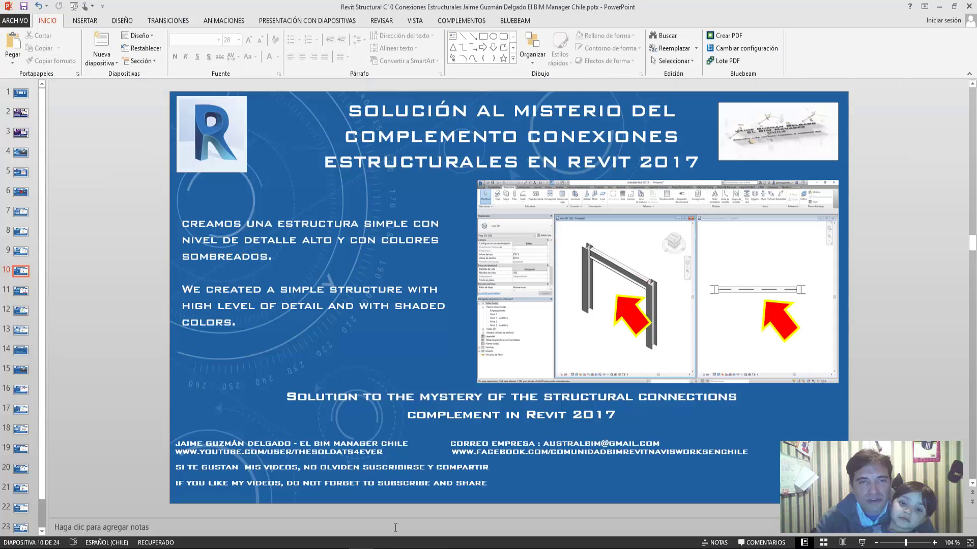
key("Page_Down")
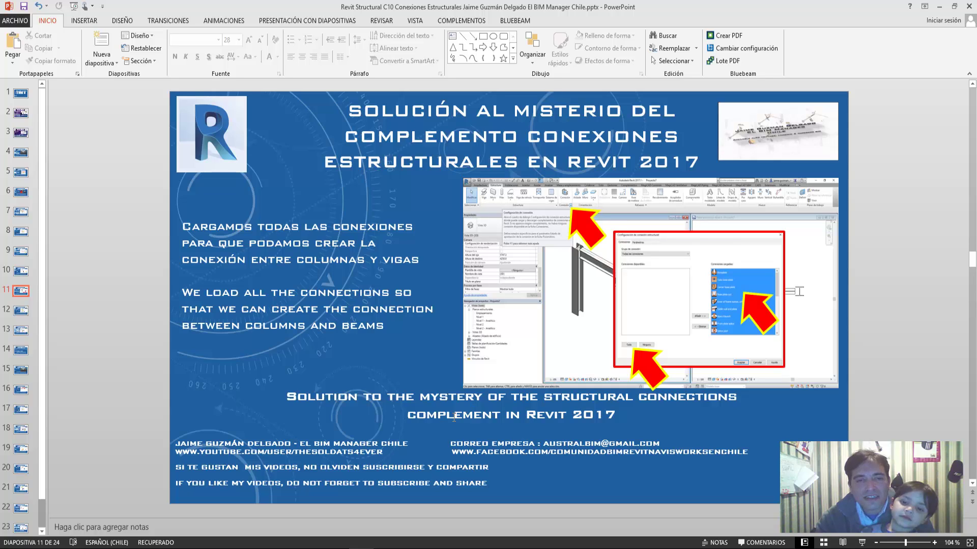
key("alt+Tab")
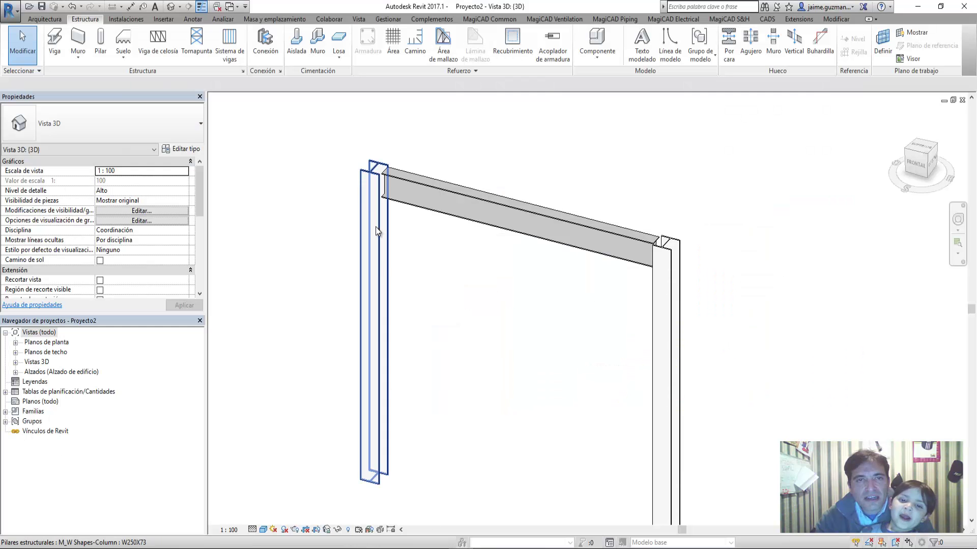
Step: Load every connection type (Todo, Añadir) in the structural connection settings and confirm
left_click(280, 71)
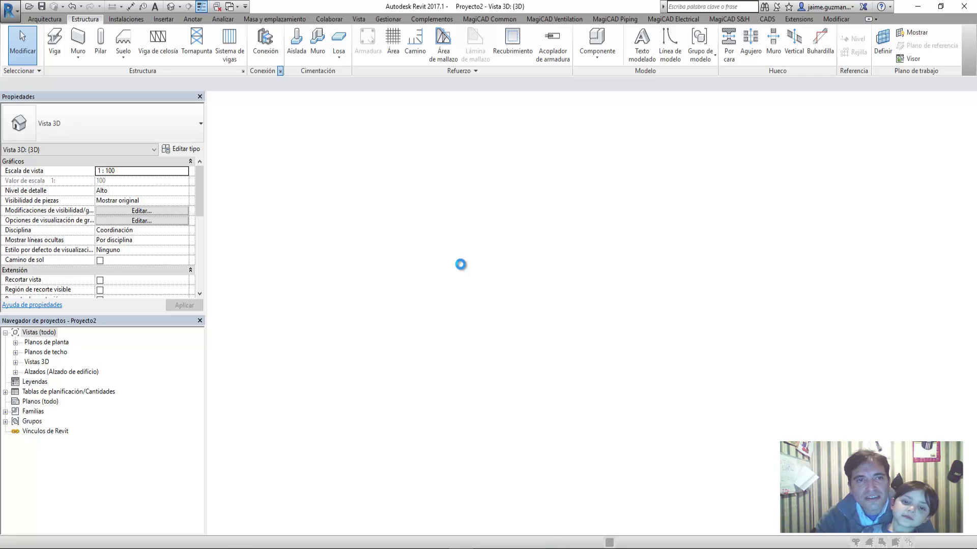
left_click_drag(798, 146, 322, 97)
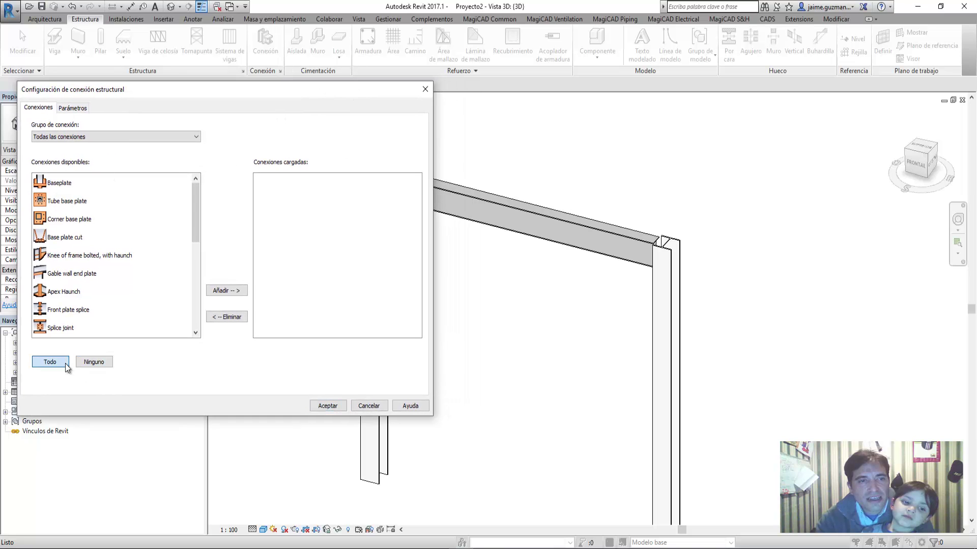
left_click(64, 365)
left_click(218, 293)
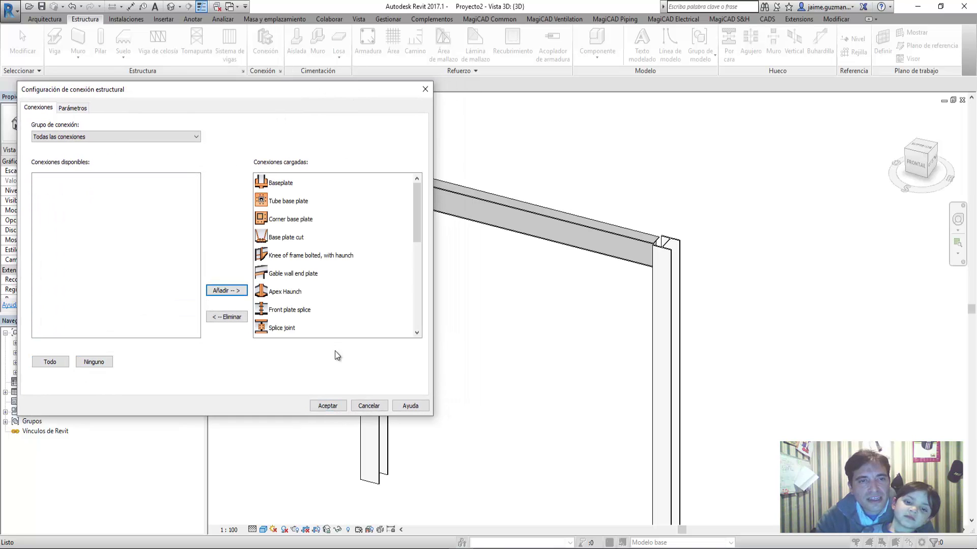
left_click(336, 407)
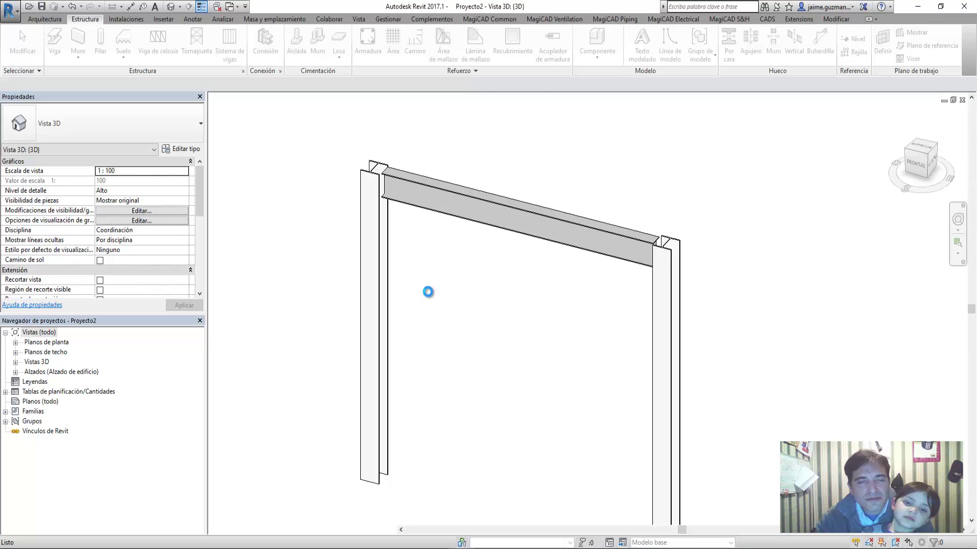
Step: Zoom in on the frame joint and advance the presentation to slide 12
middle_click_drag(432, 259, 468, 294)
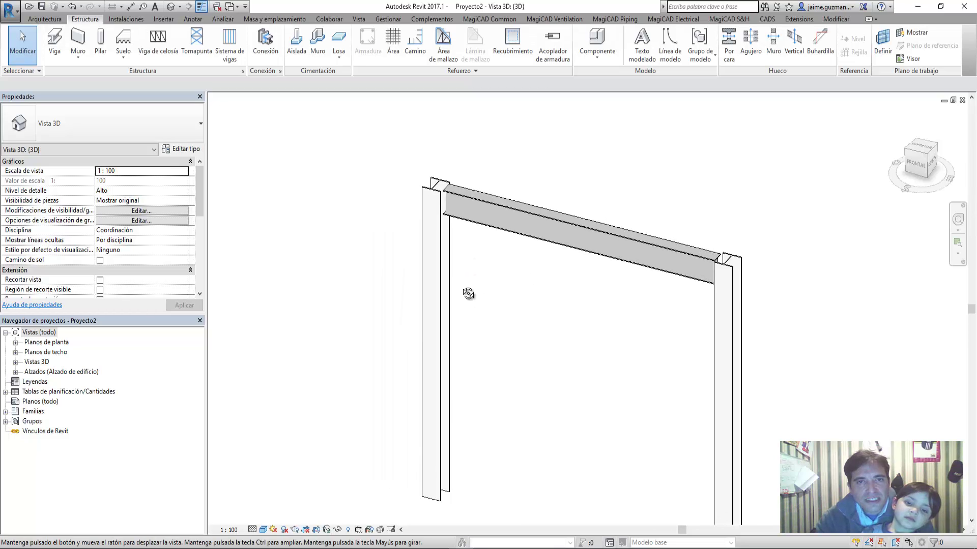
scroll(432, 193, "up", 2)
scroll(433, 193, "up", 2)
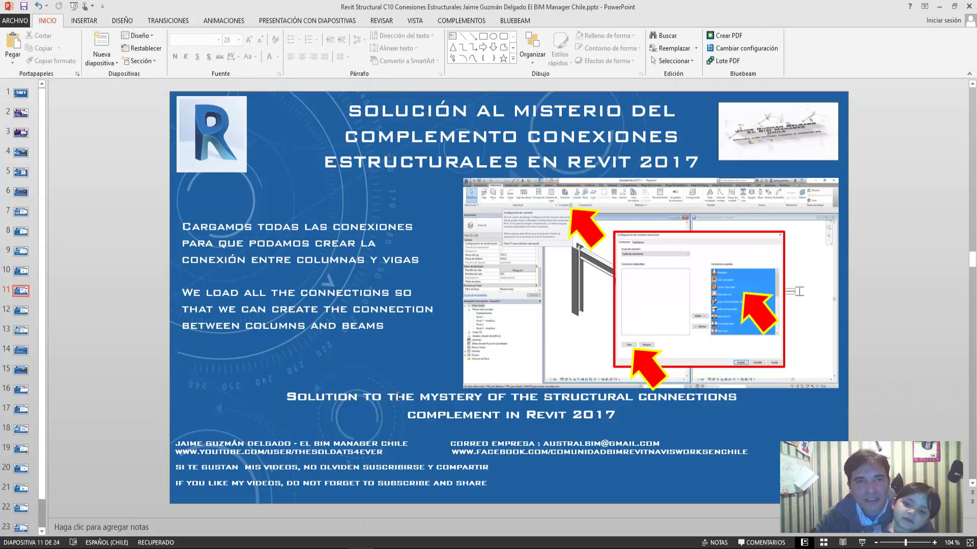
key("Page_Down")
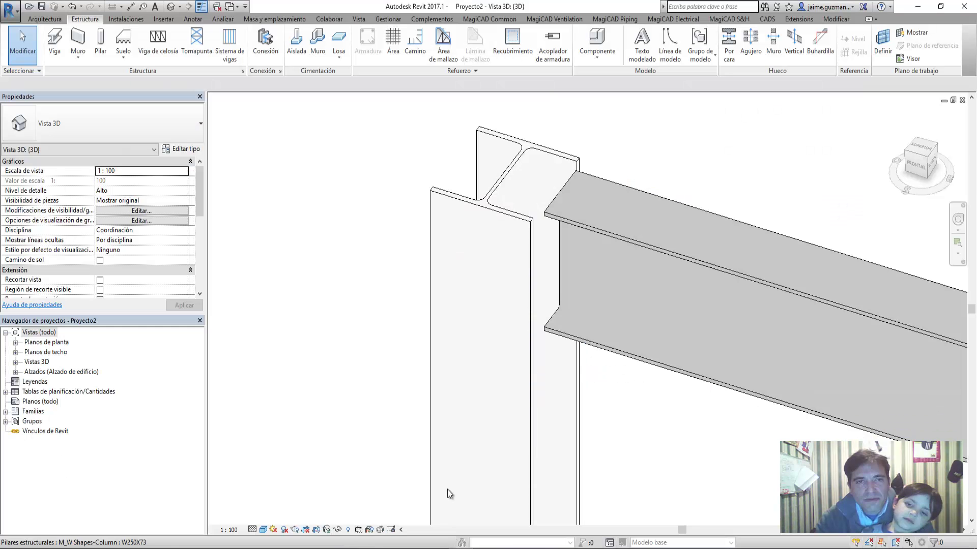
Step: Select the top-left column and add the beam to the selection
left_click(474, 200)
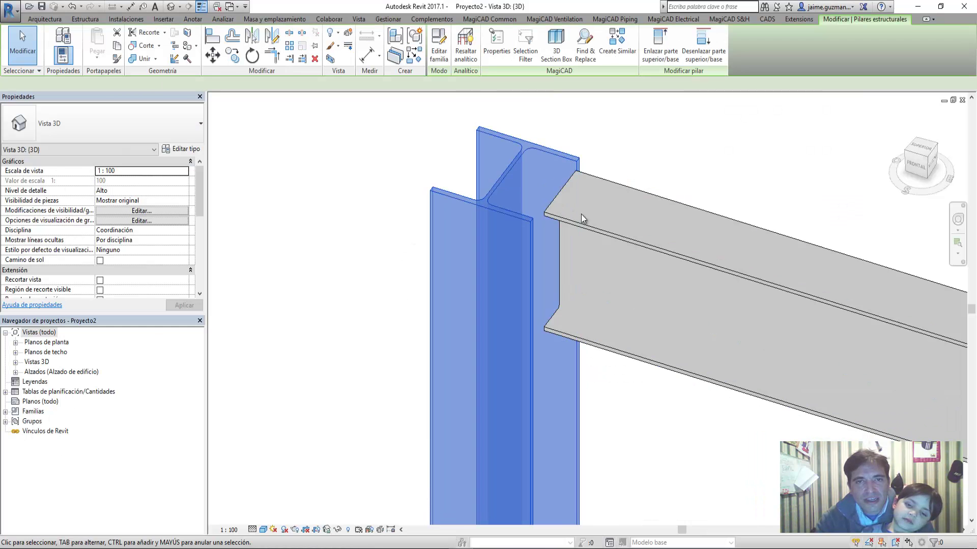
left_click(617, 234, "ctrl")
key("Down")
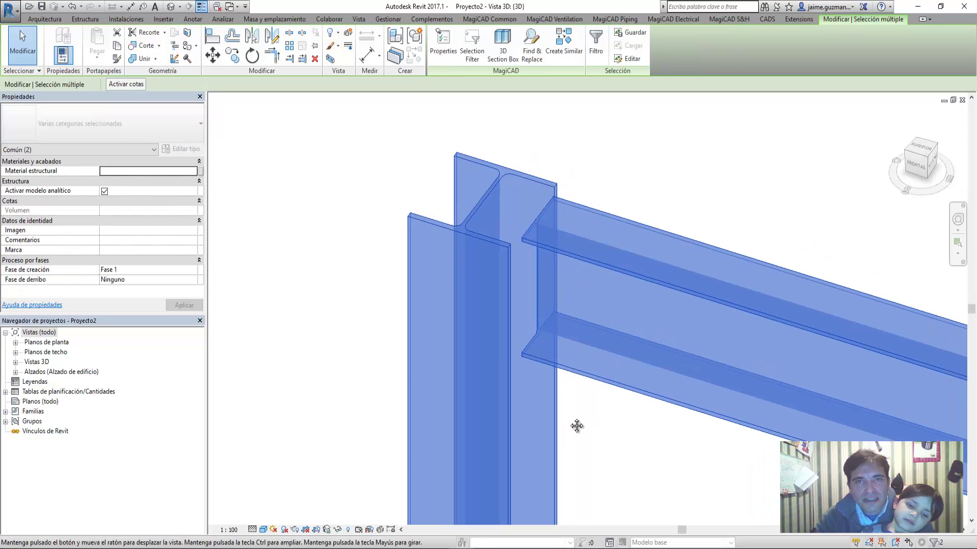
key("Down")
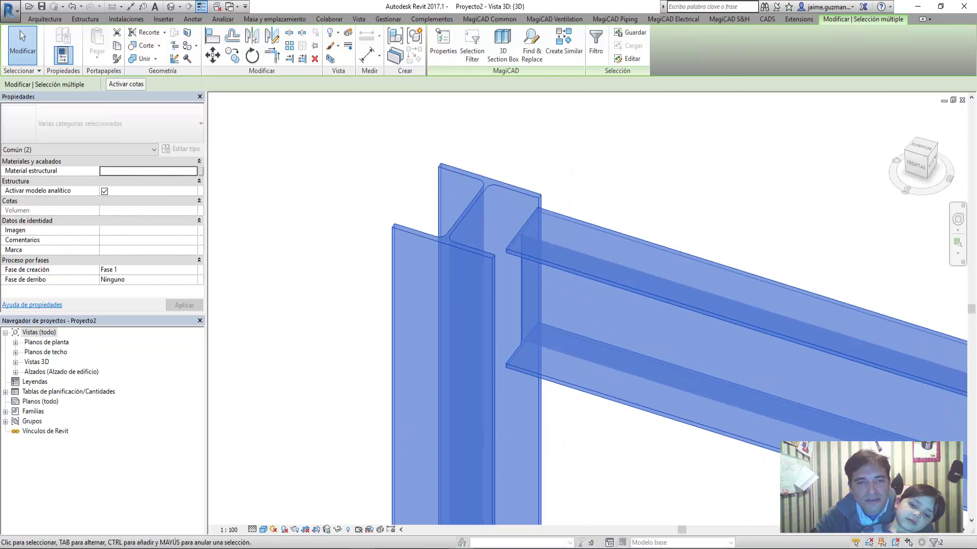
Step: Review slide 13 on invalid connections, then pan and zoom out around the joint
key("alt+Tab")
scroll(346, 340, "down", 1)
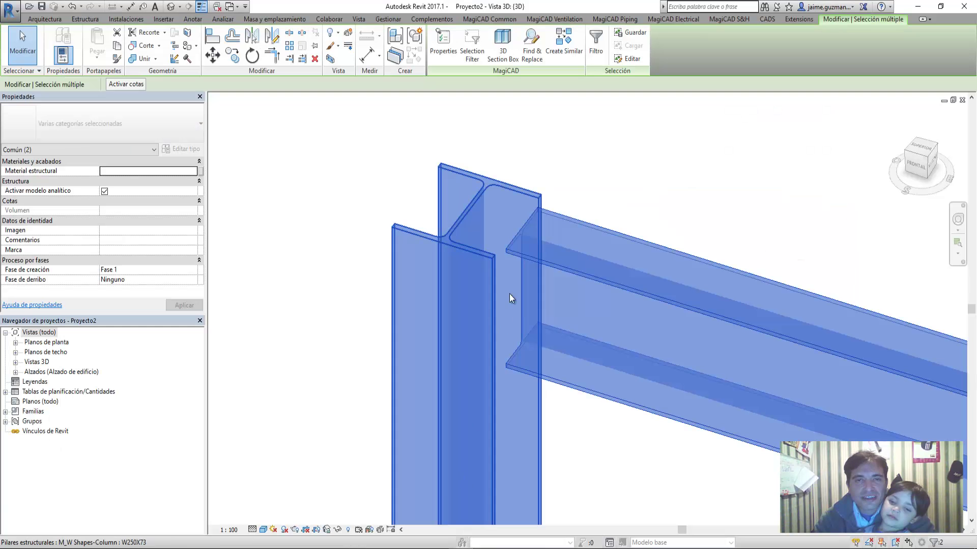
middle_click_drag(605, 435, 541, 344)
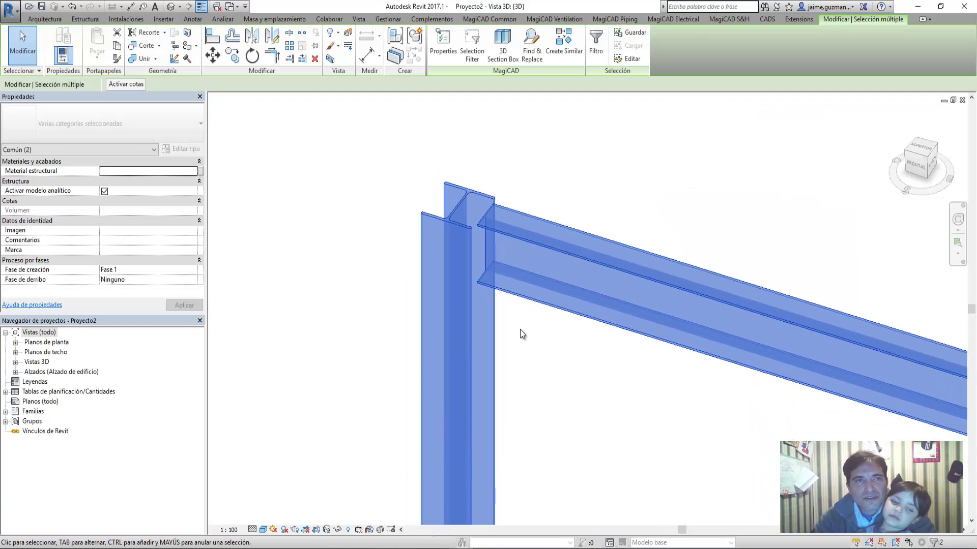
left_click(86, 20)
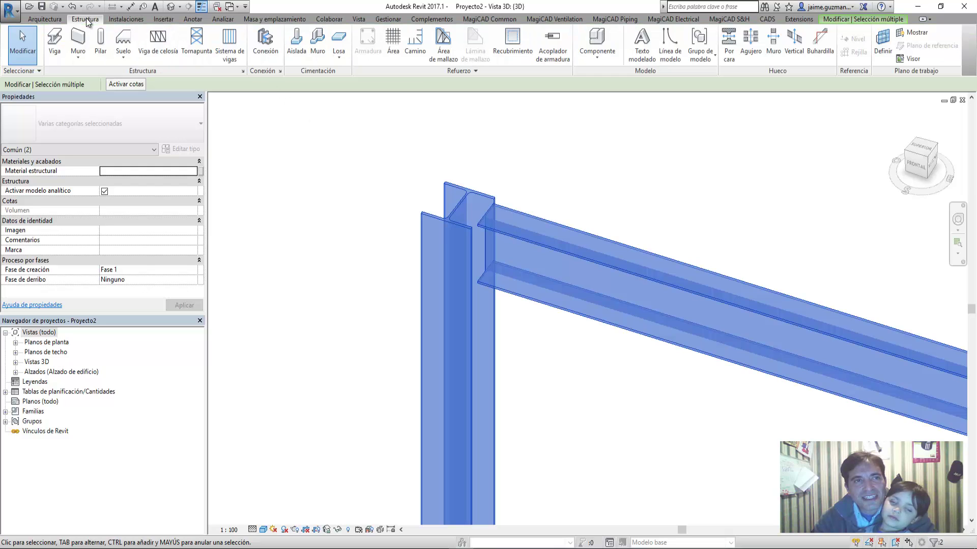
Step: Add a Conexión genérica at the column-beam joint and orbit in to inspect its type
left_click(265, 40)
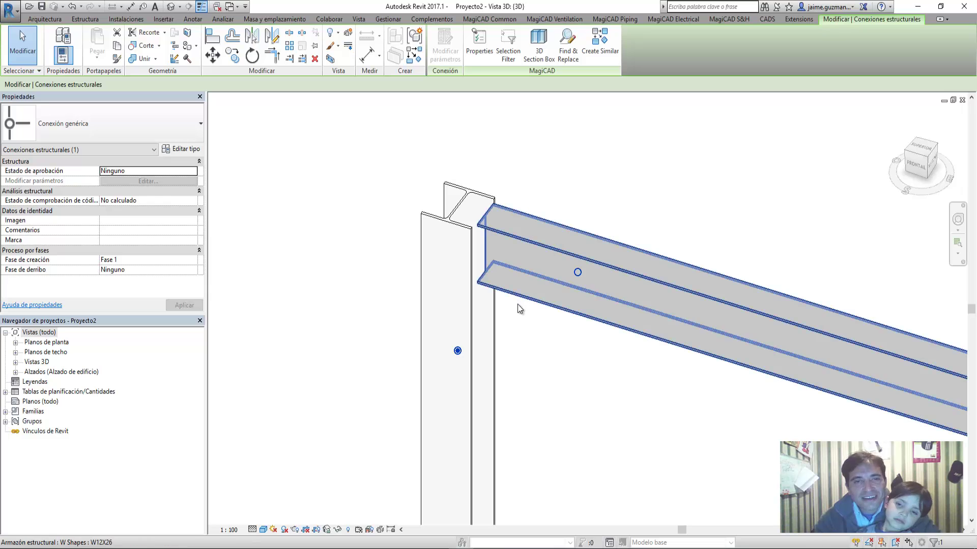
mouse_move(532, 333)
middle_mouse_down("shift")
mouse_move(458, 290)
mouse_move(458, 233)
middle_mouse_up("shift")
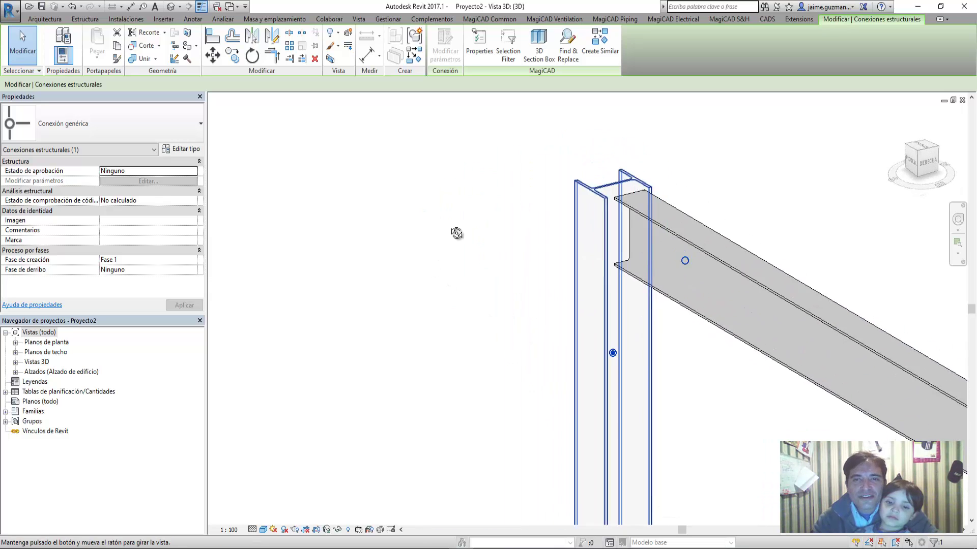
scroll(495, 298, "up", 2)
mouse_move(495, 298)
middle_mouse_down()
mouse_move(525, 357)
mouse_move(456, 299)
middle_mouse_up()
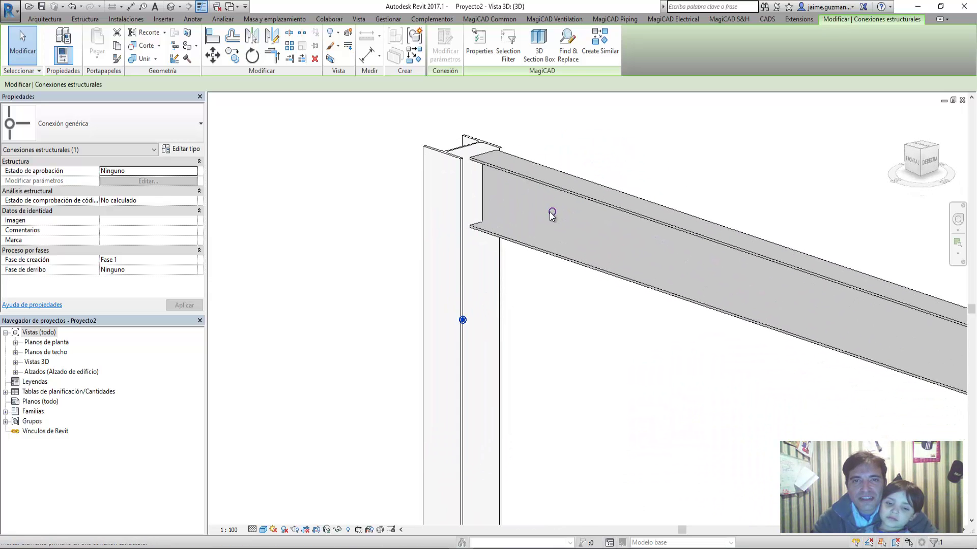
middle_click_drag(524, 322, 504, 325, "shift")
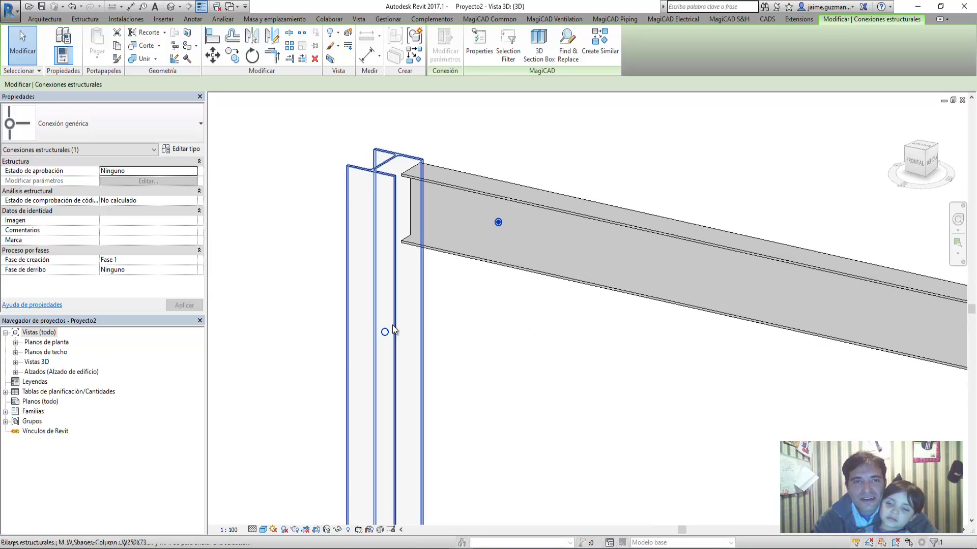
middle_click_drag(441, 302, 463, 300, "shift")
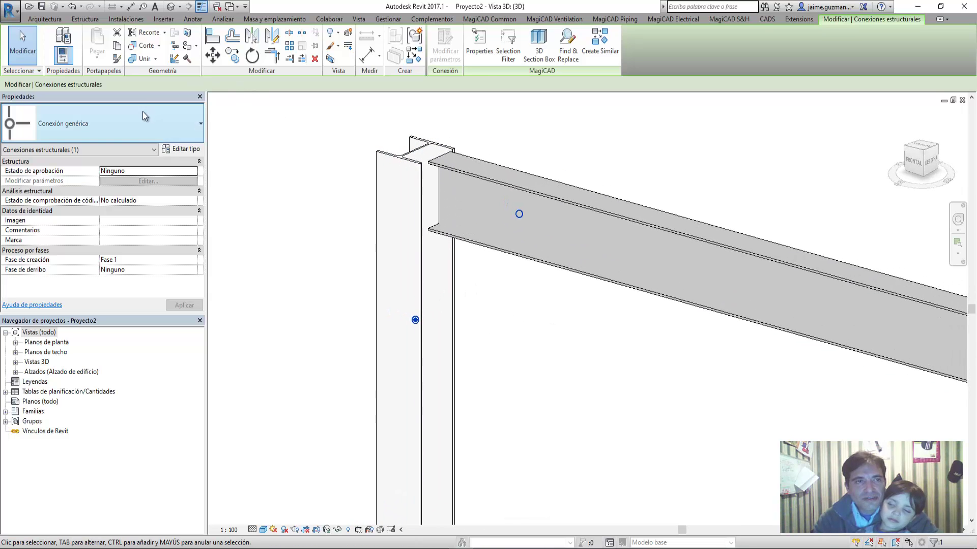
left_click(105, 133)
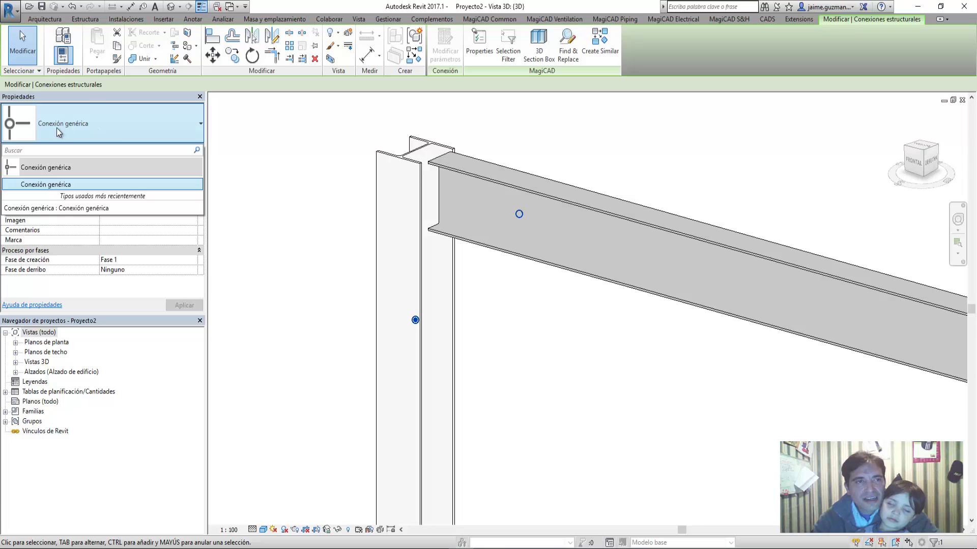
left_click(92, 19)
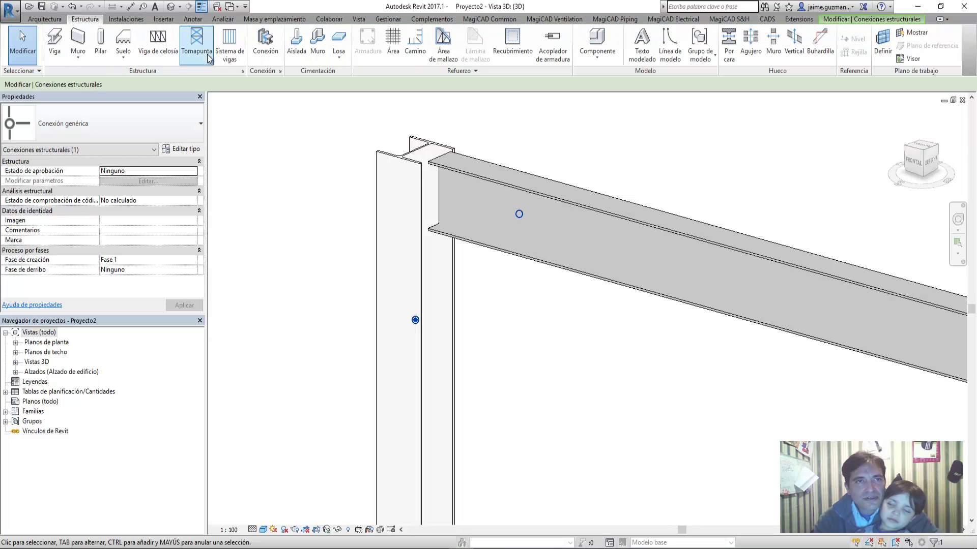
Step: Place a Clip angle connection between the column and the beam end
left_click(265, 43)
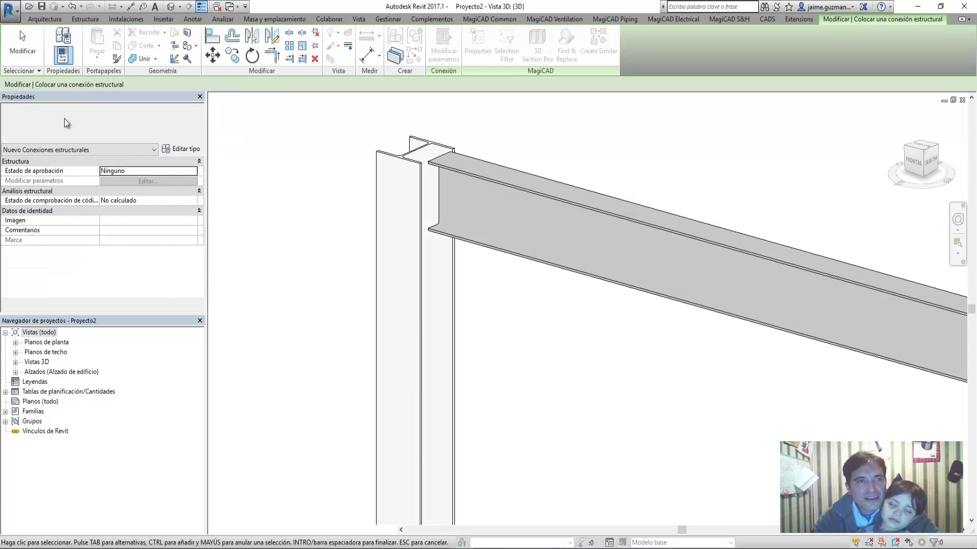
left_click(26, 136)
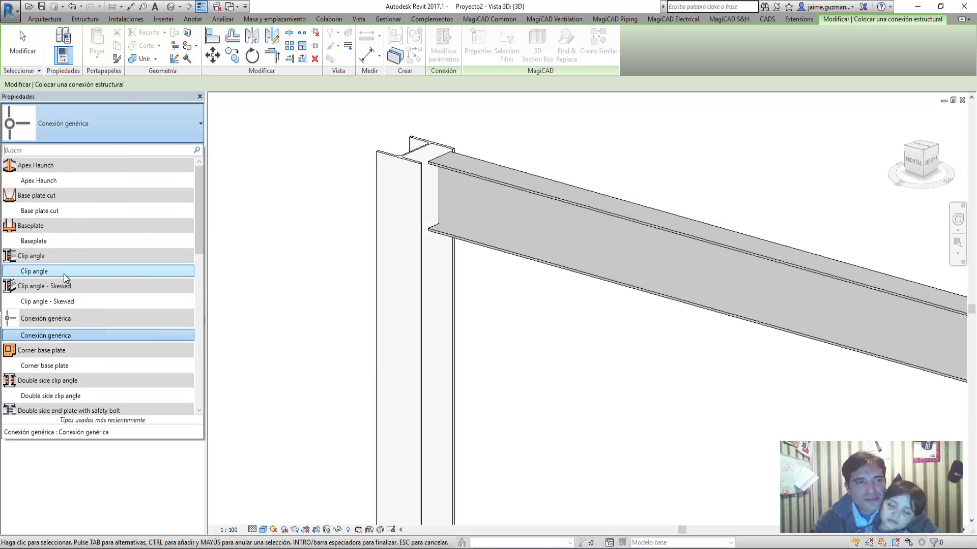
scroll(717, 355, "down", 3)
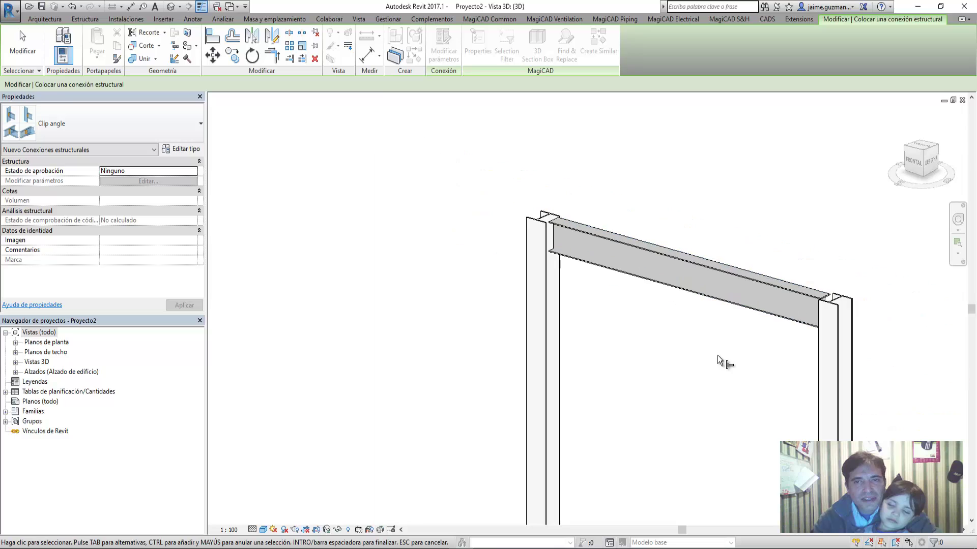
mouse_move(717, 355)
middle_mouse_down("shift")
mouse_move(481, 234)
mouse_move(590, 273)
middle_mouse_up("shift")
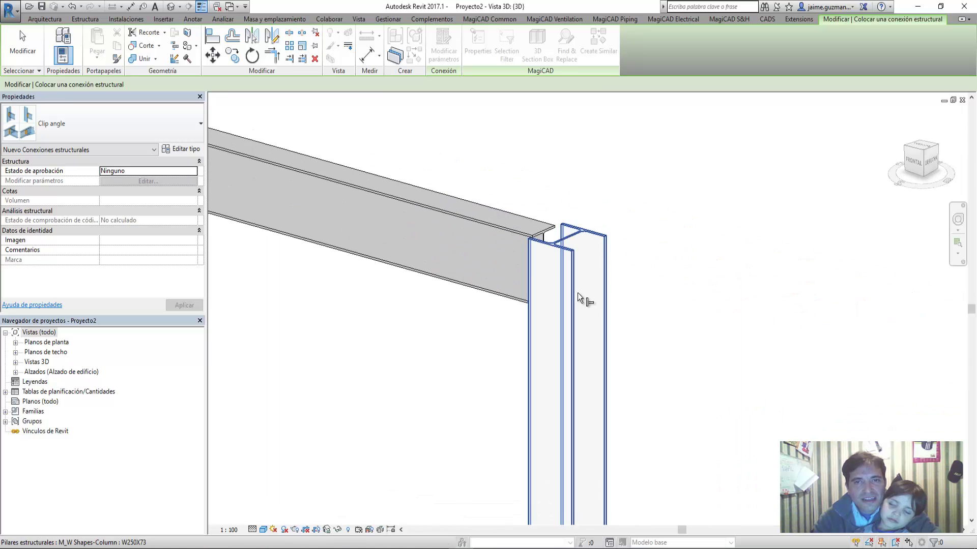
left_click(578, 292)
left_click(508, 234)
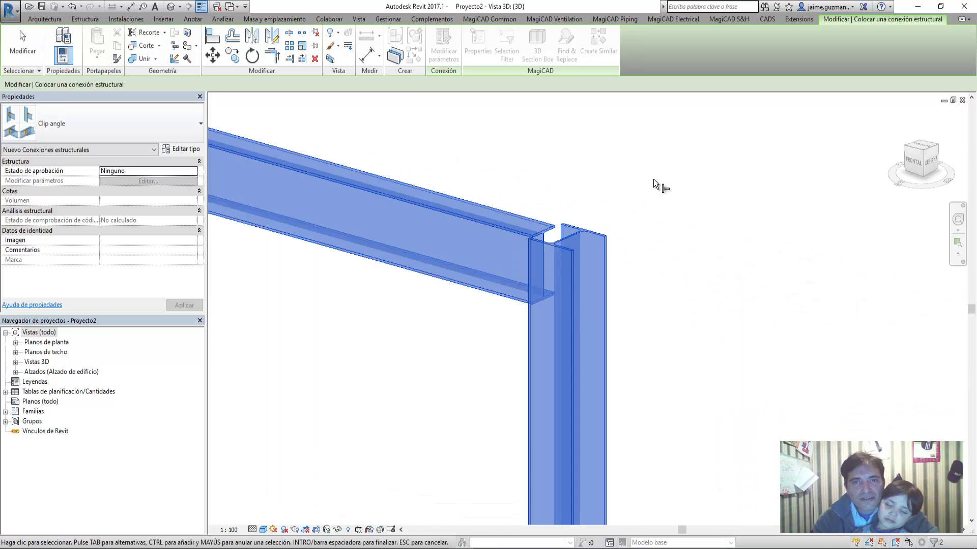
right_click(656, 175)
left_click(700, 182)
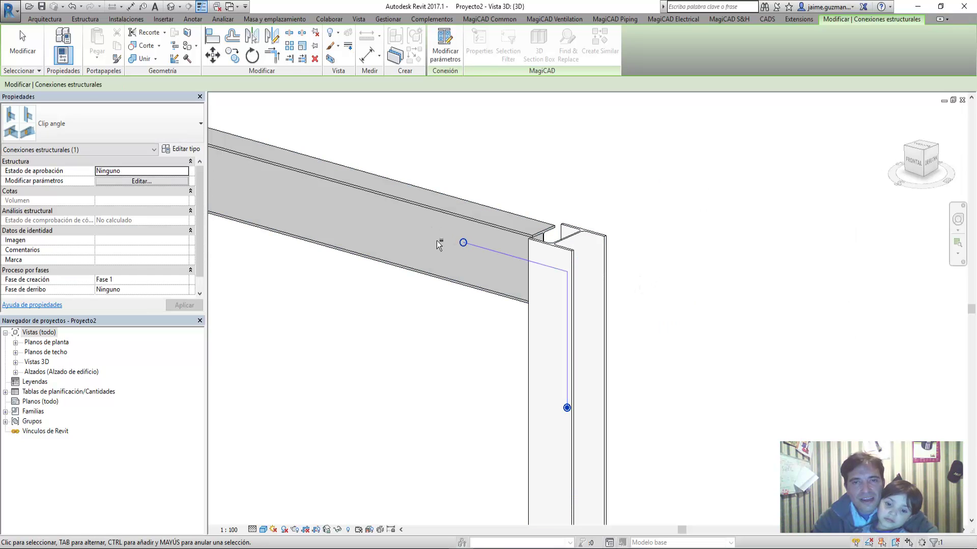
Step: Orbit to view the joint from the left and deselect to inspect the flagged connection
middle_click_drag(556, 283, 635, 347, "shift")
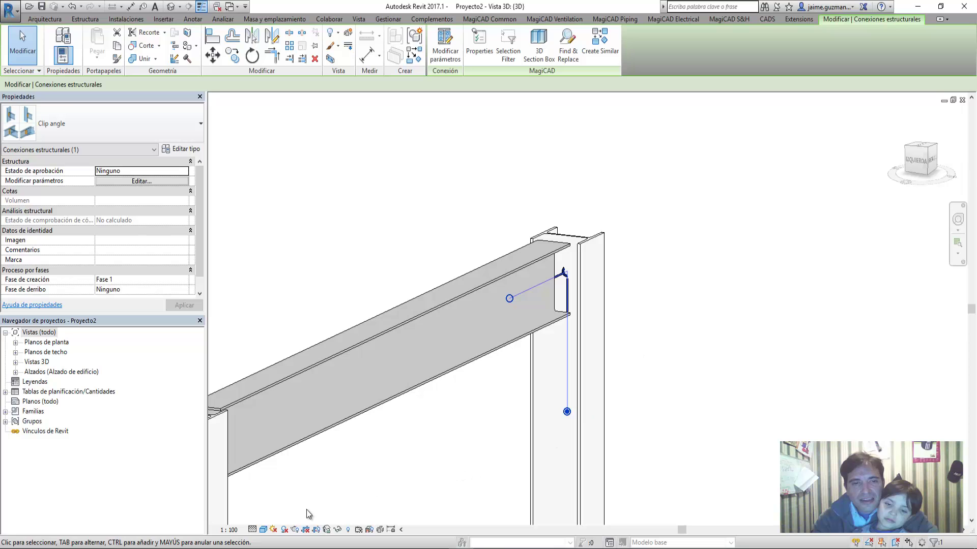
scroll(539, 279, "up", 3)
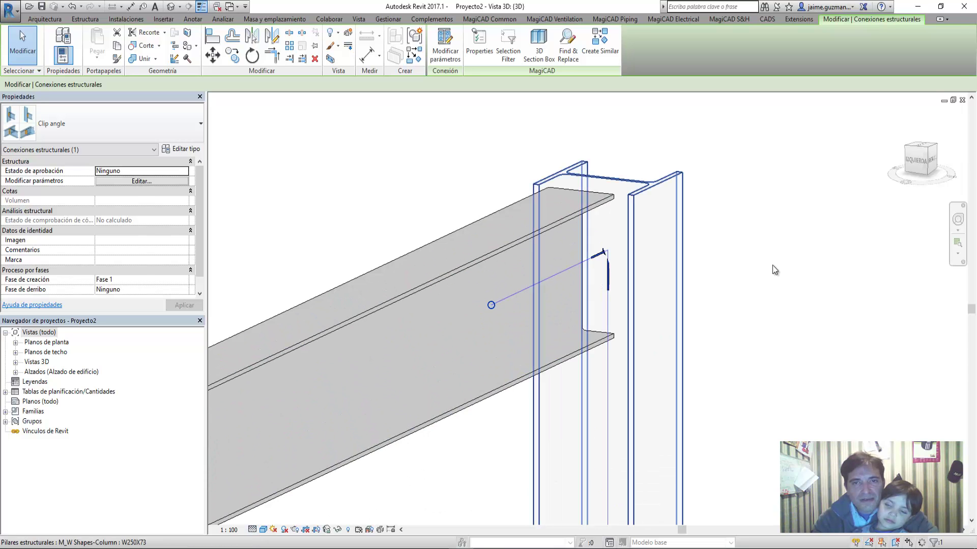
left_click(713, 268)
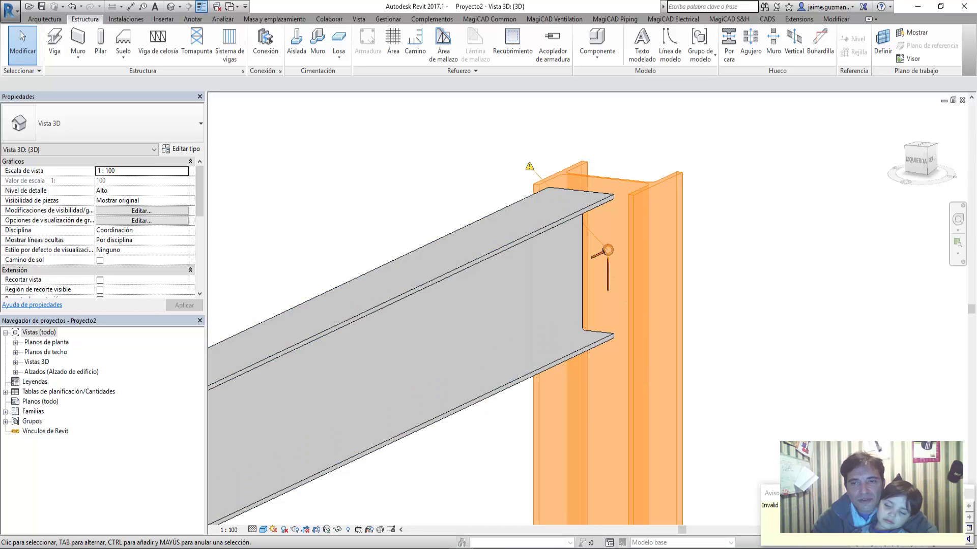
Step: Dismiss the 'Invalid connection input' warning and orbit to an oblique view of the beam
left_click_drag(790, 505, 531, 240)
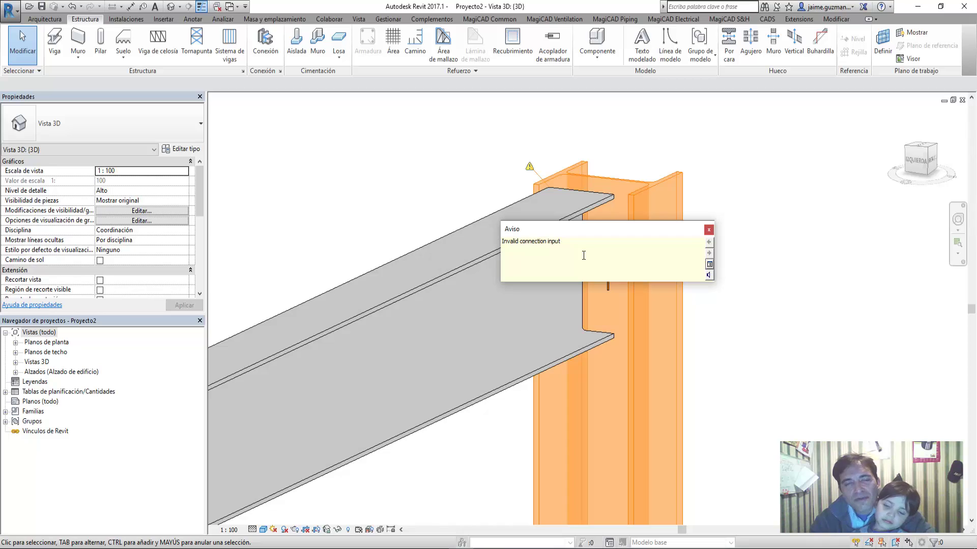
left_click(709, 231)
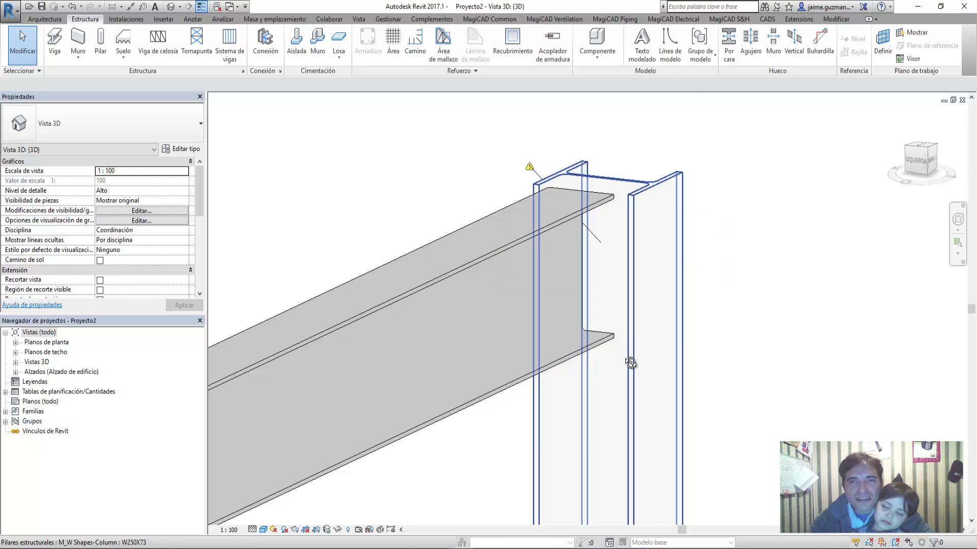
mouse_move(646, 360)
middle_mouse_down("shift")
mouse_move(529, 324)
mouse_move(529, 168)
middle_mouse_up("shift")
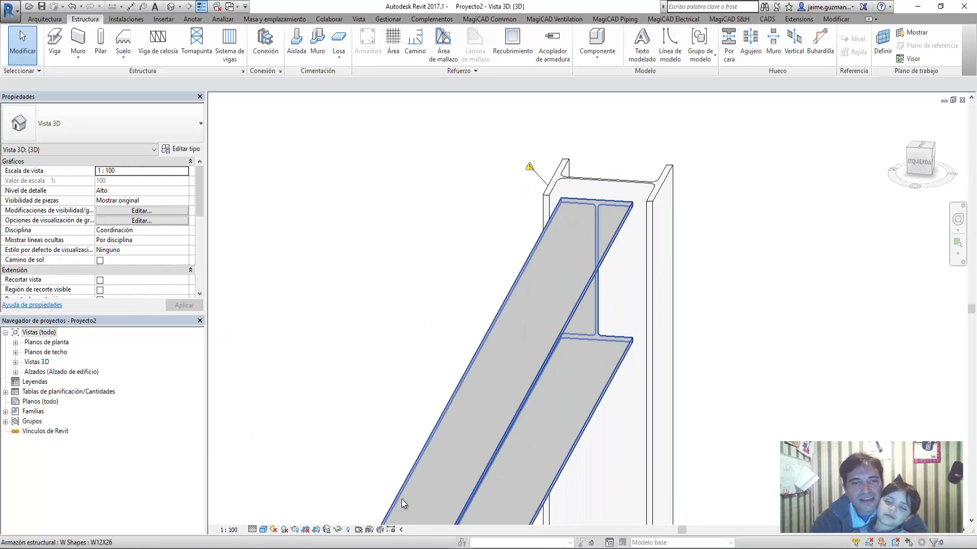
mouse_move(395, 288)
middle_mouse_down("shift")
mouse_move(502, 368)
mouse_move(495, 349)
middle_mouse_up("shift")
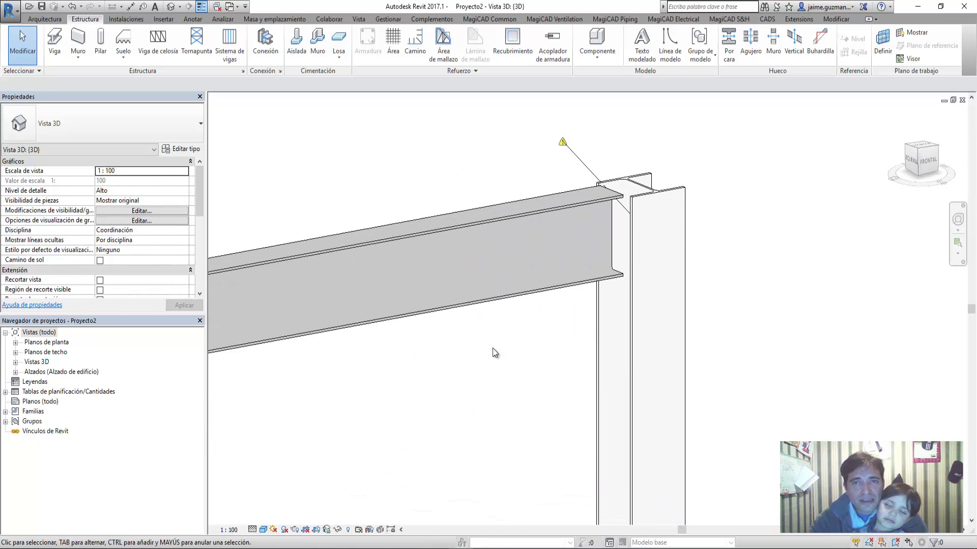
scroll(495, 349, "down", 2)
mouse_move(571, 320)
middle_mouse_down()
mouse_move(627, 237)
mouse_move(617, 307)
middle_mouse_up()
Step: Window-select both columns, the W12X26 beam and the connection right to left
middle_click_drag(524, 341, 528, 235, "shift")
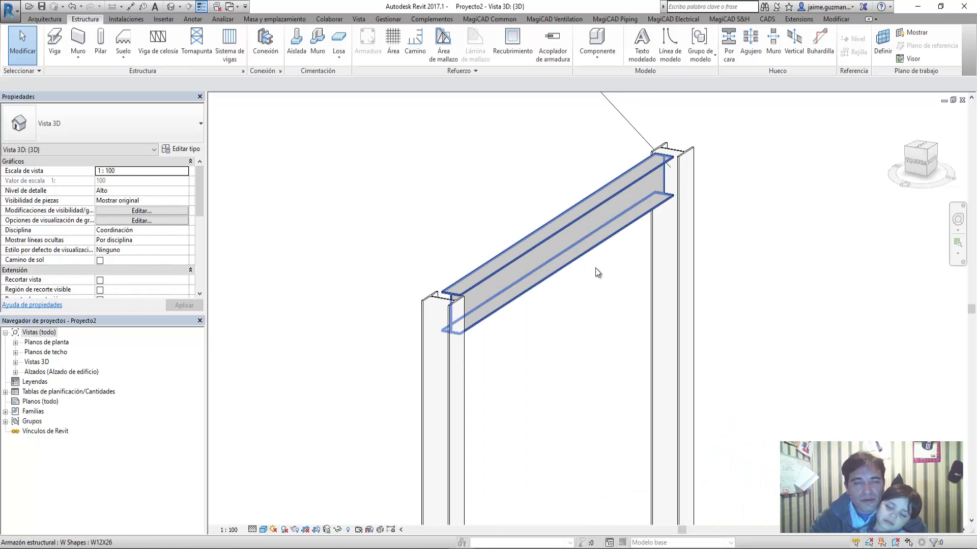
scroll(636, 316, "down", 3)
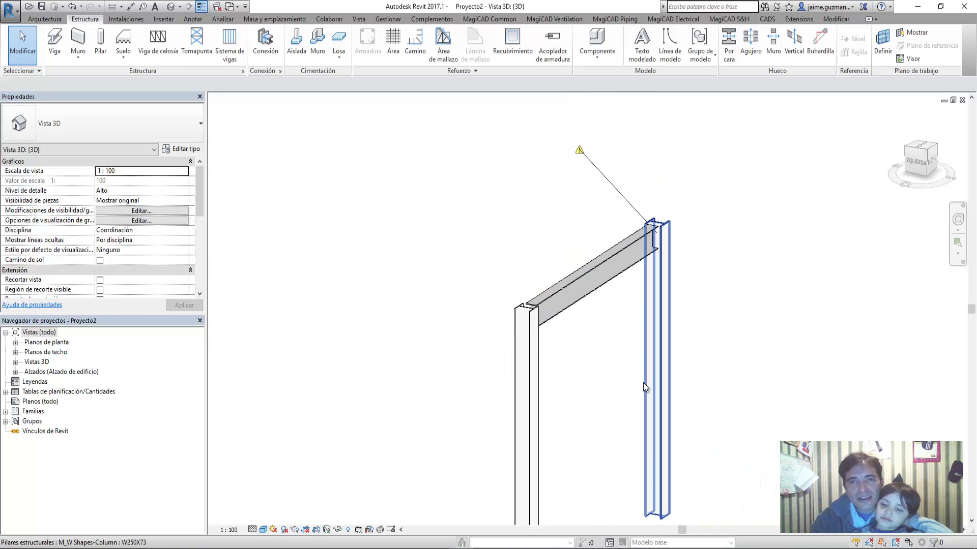
scroll(547, 234, "up", 2)
scroll(633, 375, "down", 3)
left_click_drag(618, 373, 457, 178)
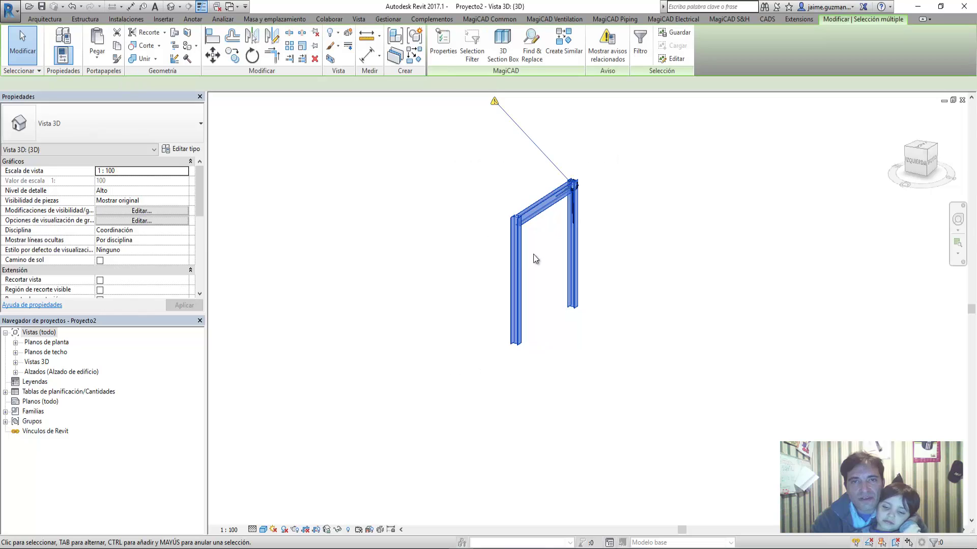
Step: Delete the frame via Suprimir elementos and close Proyecto2 without saving
key("Delete")
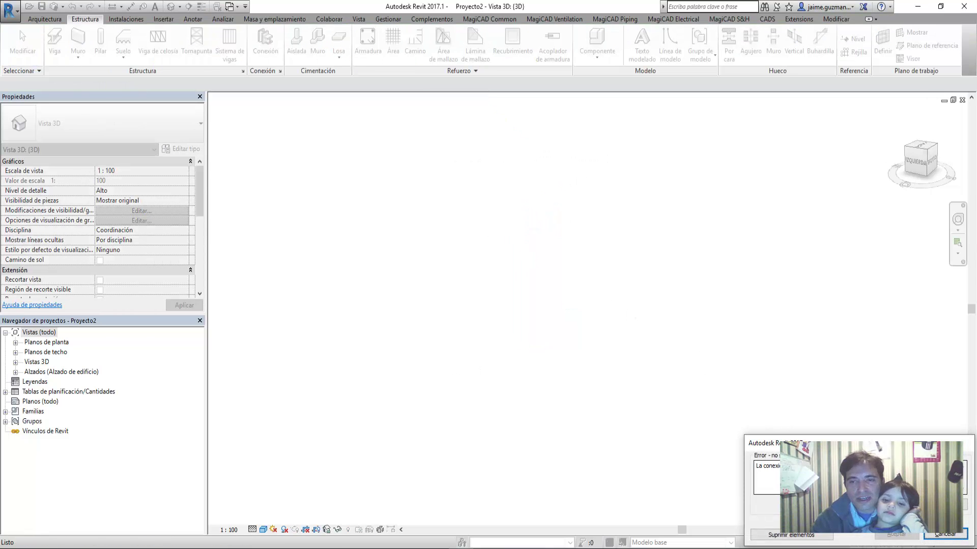
left_click(791, 535)
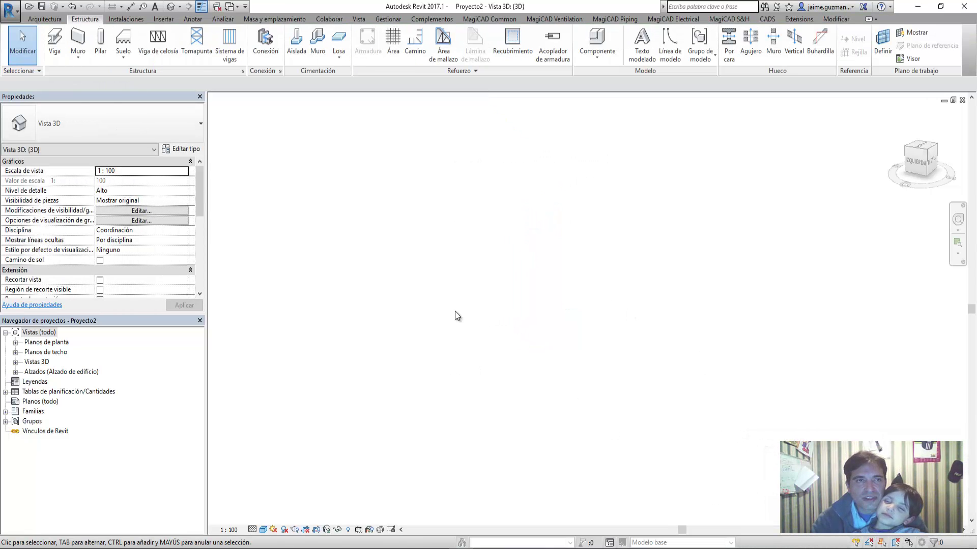
left_click(10, 18)
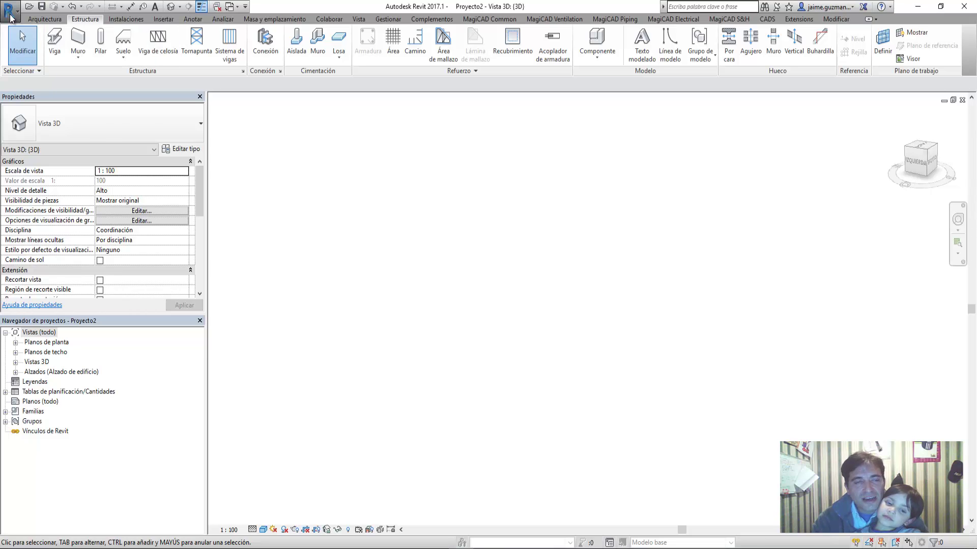
left_click(34, 309)
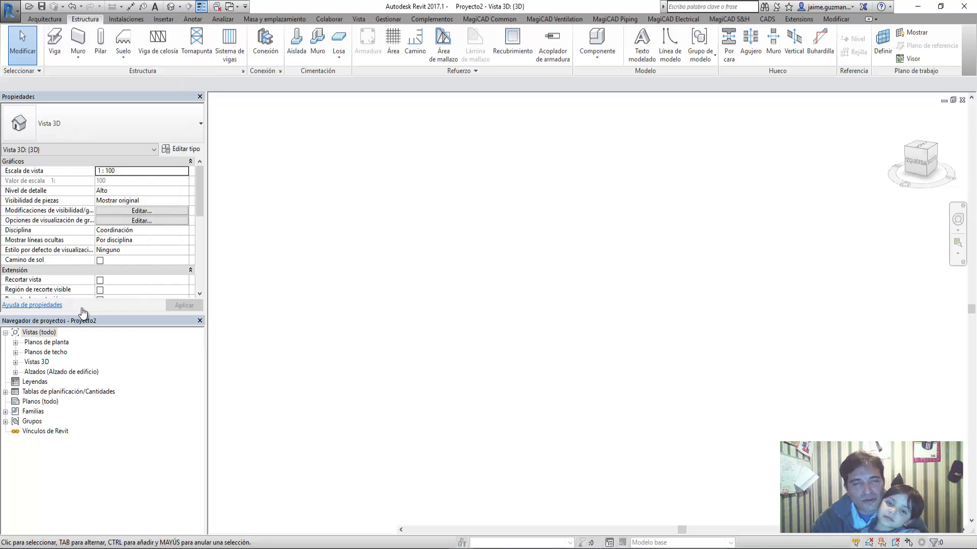
left_click(510, 285)
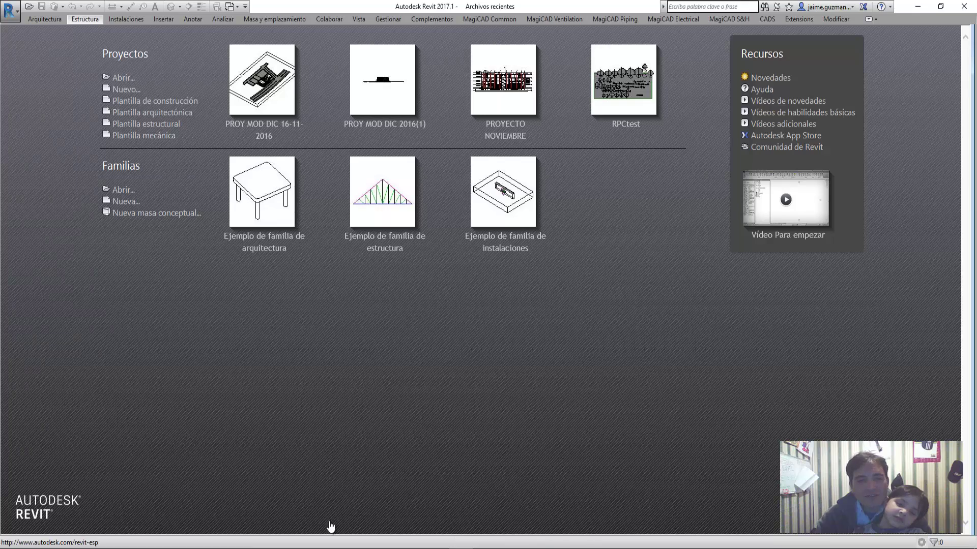
scroll(409, 392, "down", 2)
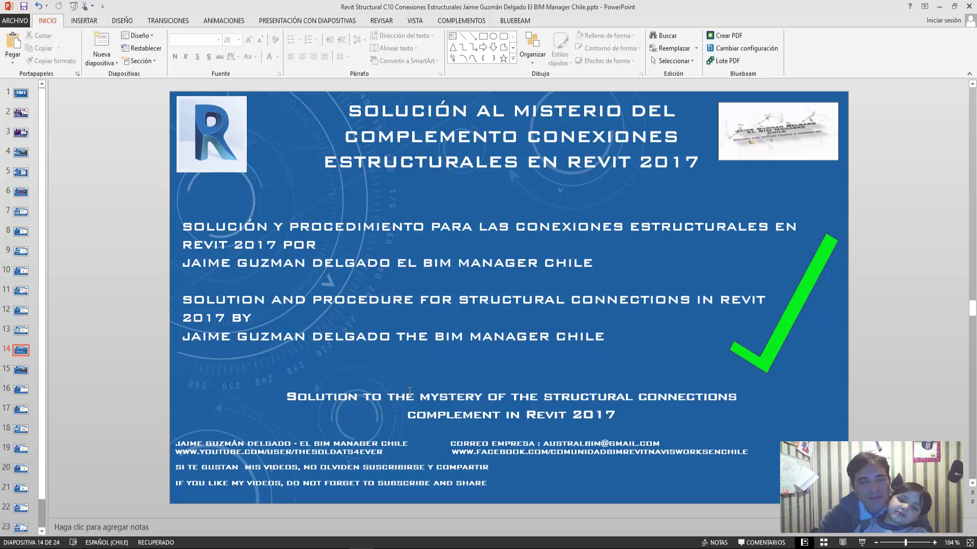
Step: Scroll the presentation on to slide 15, about opening any desired template
scroll(410, 391, "down", 1)
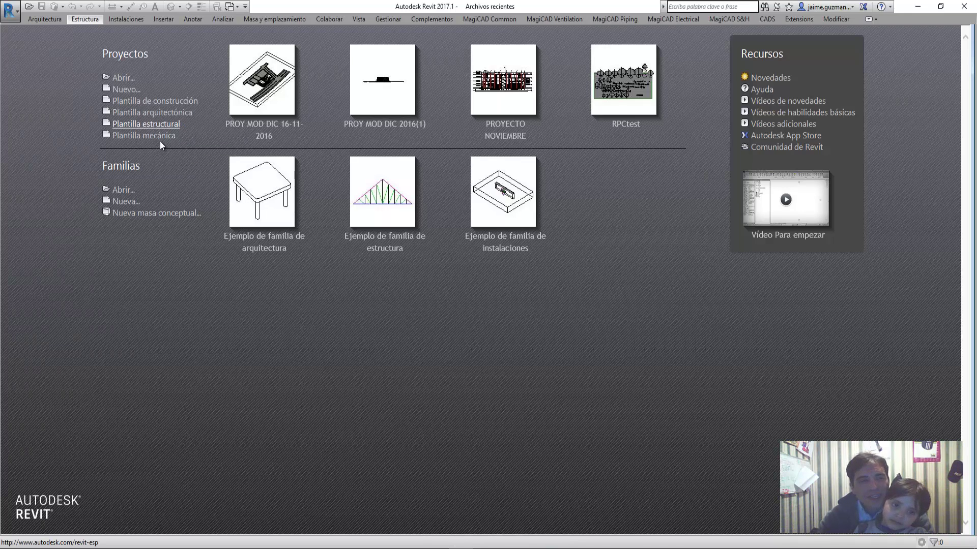
Step: Create a new project from the structural template
left_click(125, 89)
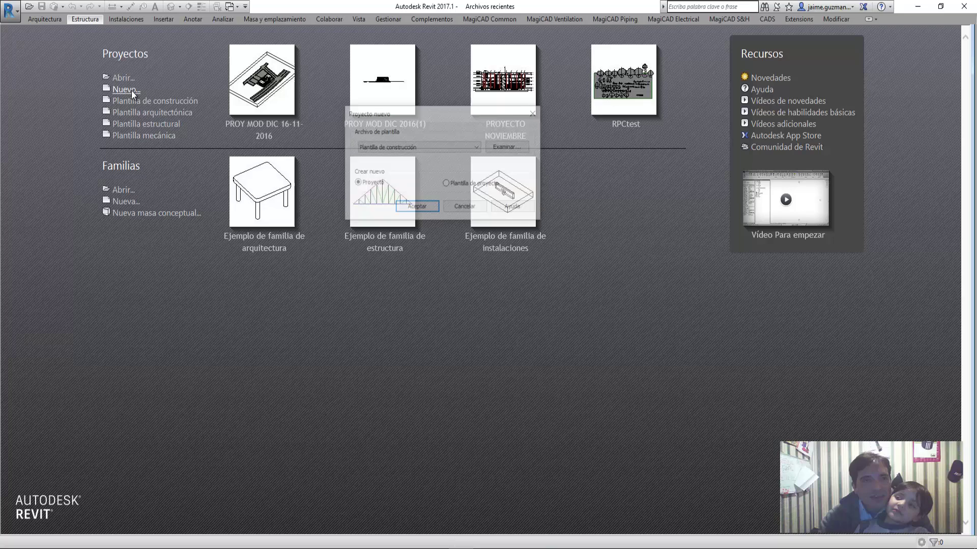
left_click(417, 148)
left_click(420, 179)
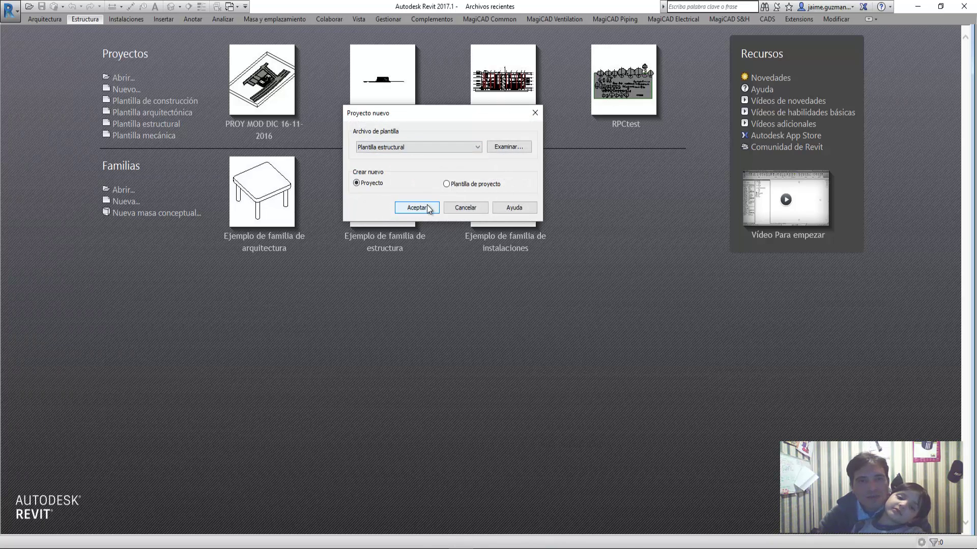
left_click(426, 205)
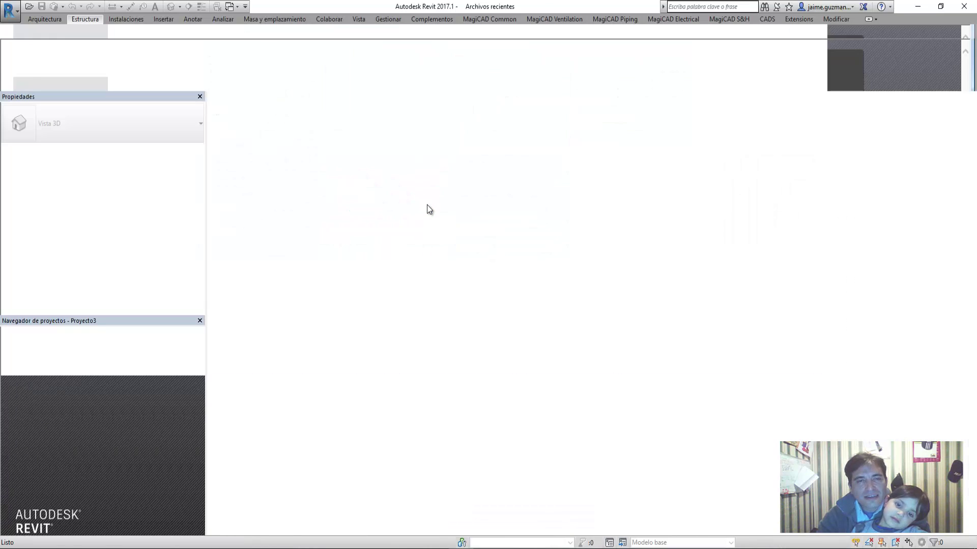
Step: Expand the Planos estructurales views and begin placing a structural column (Pilar)
middle_click_drag(601, 316, 593, 318)
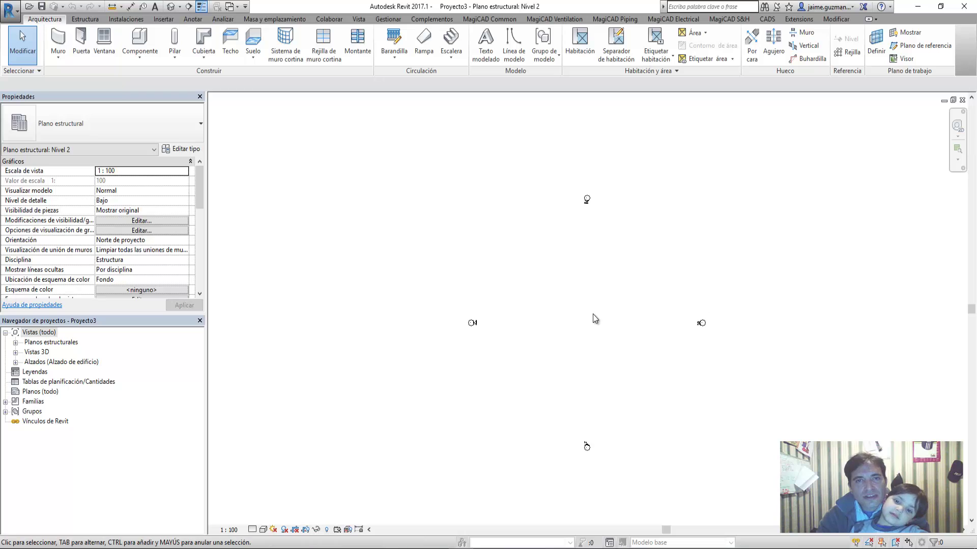
scroll(590, 326, "up", 2)
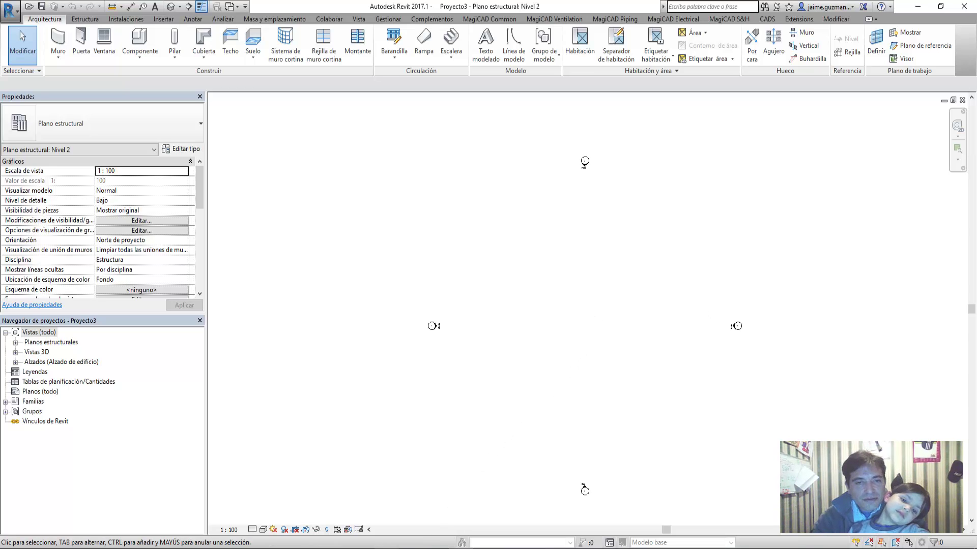
key("alt+Tab")
scroll(443, 304, "down", 1)
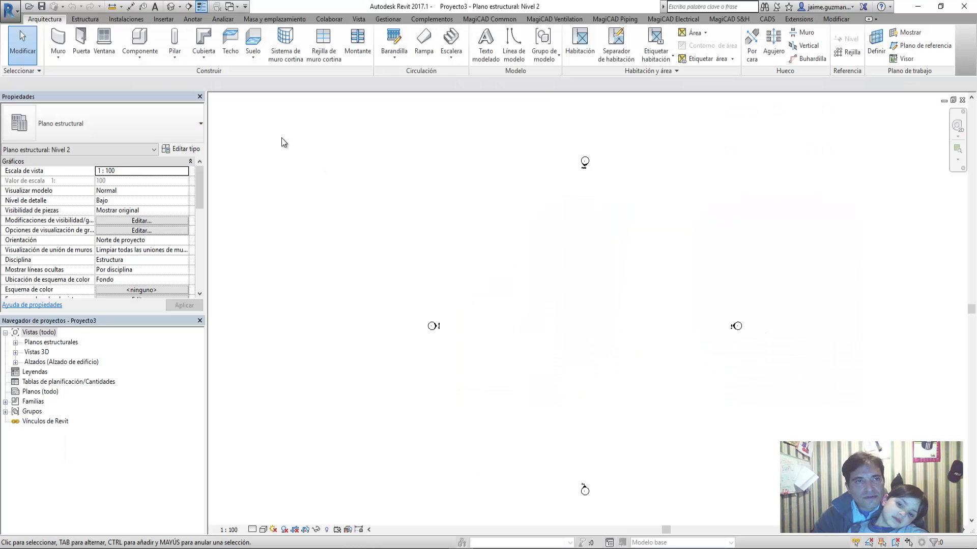
left_click(16, 343)
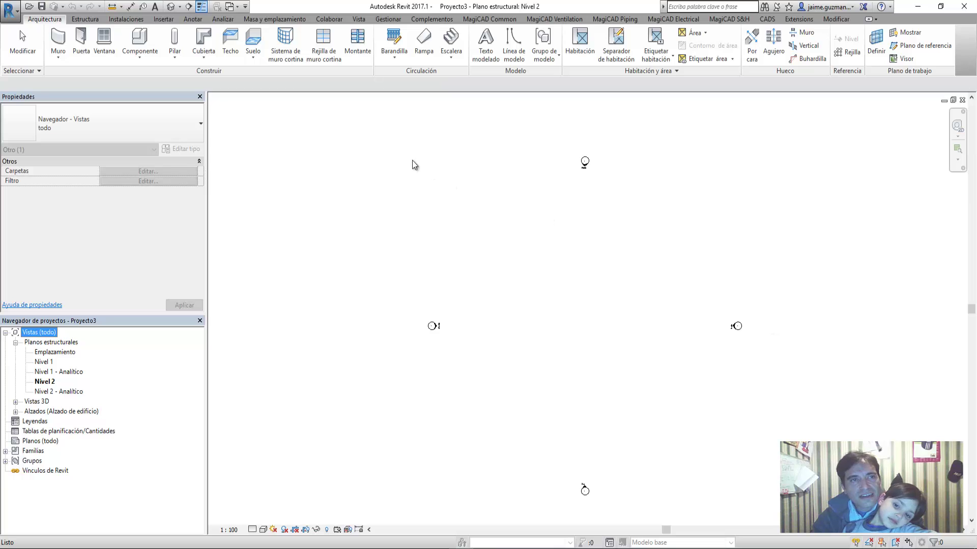
left_click(85, 19)
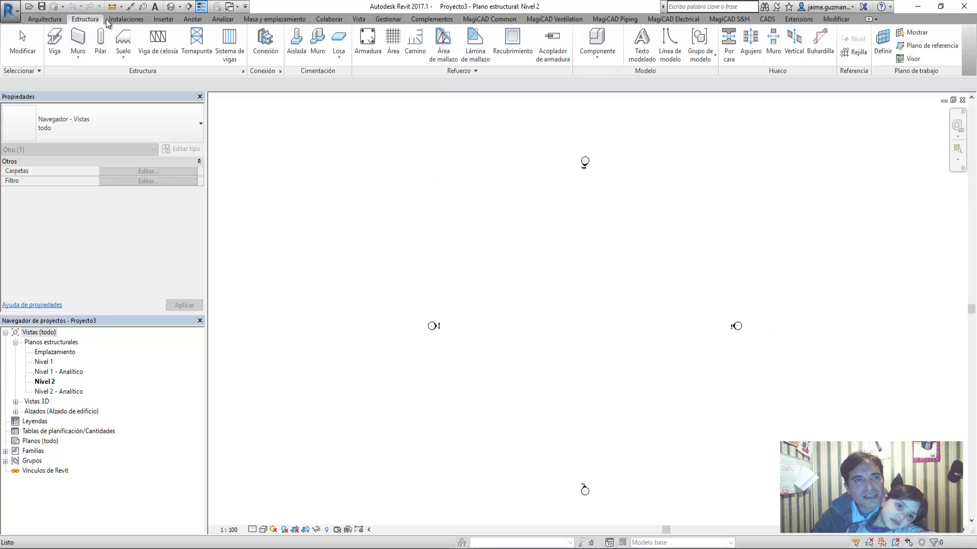
left_click(100, 43)
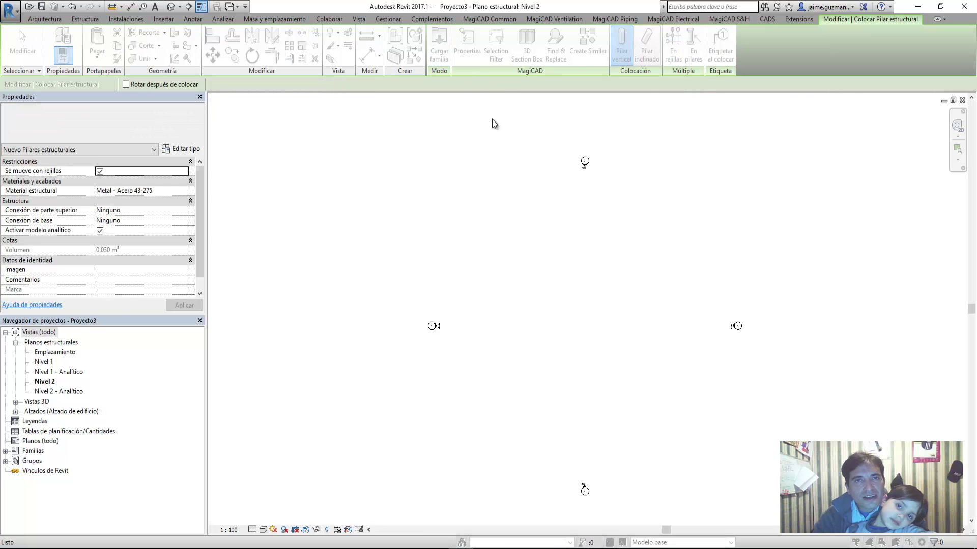
Step: Browse the Spain library's Pilares estructurales > Acero folders, then back out to Pilares estructurales
scroll(423, 260, "down", 5)
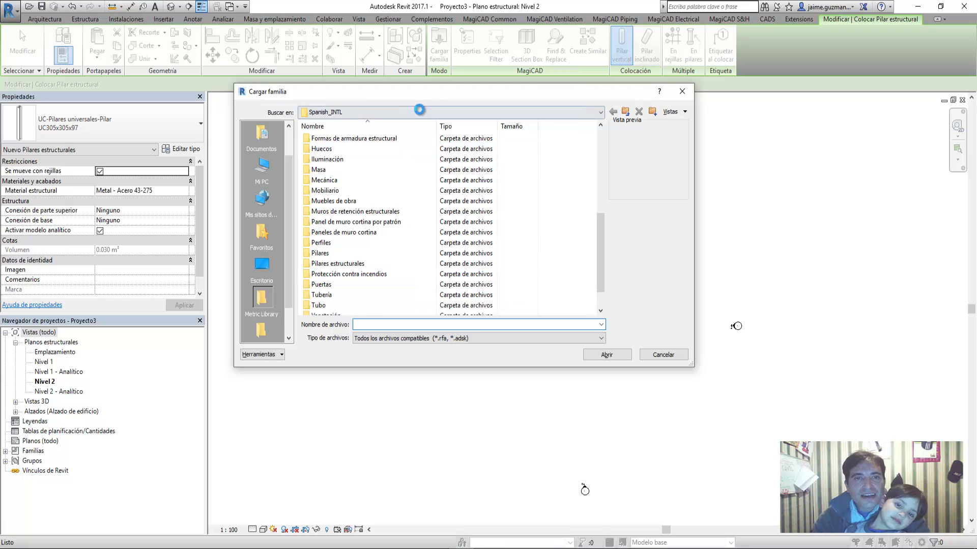
left_click(419, 110)
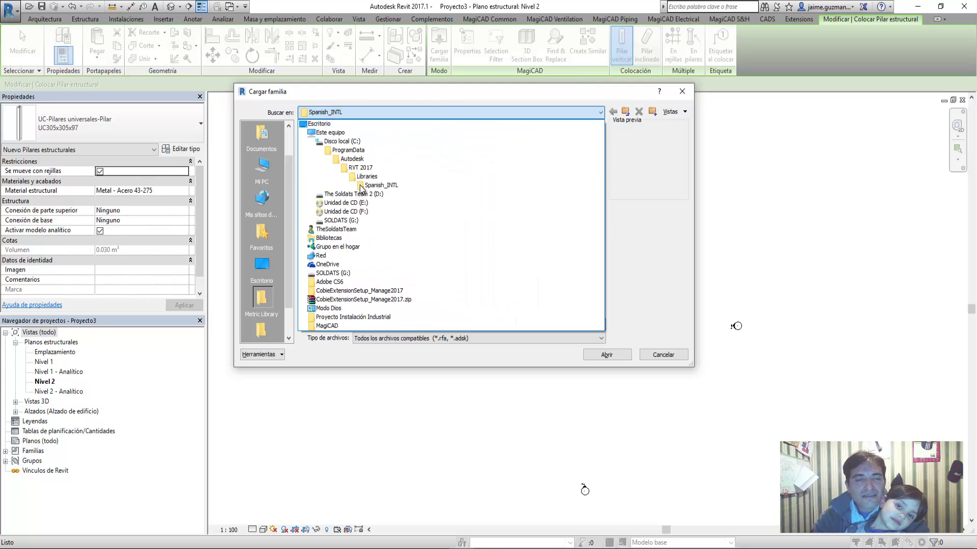
left_click(434, 177)
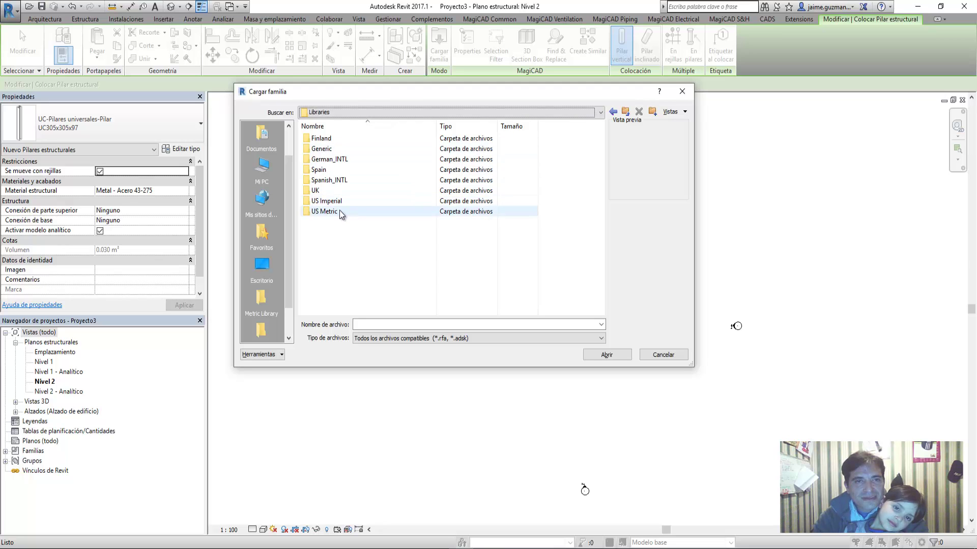
double_click(324, 170)
scroll(392, 290, "down", 5)
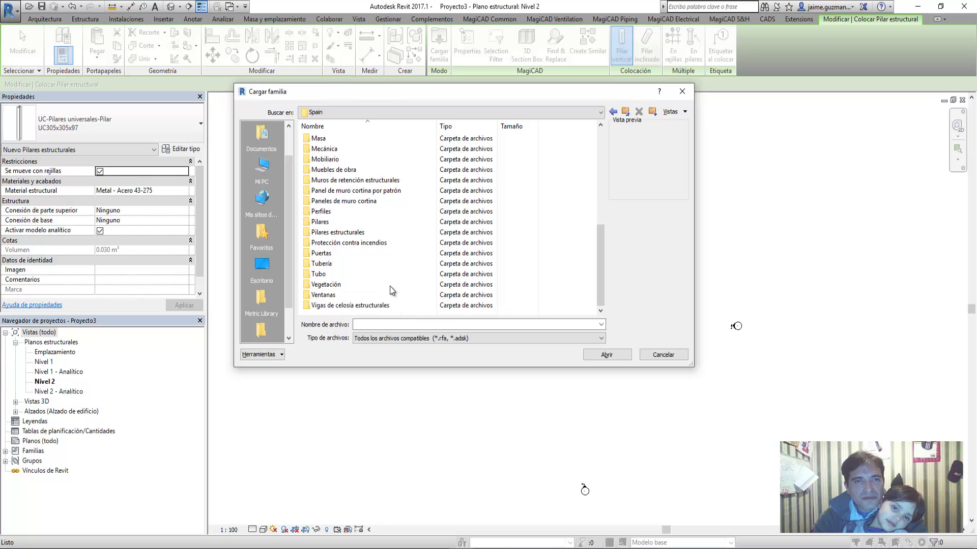
double_click(346, 233)
double_click(349, 138)
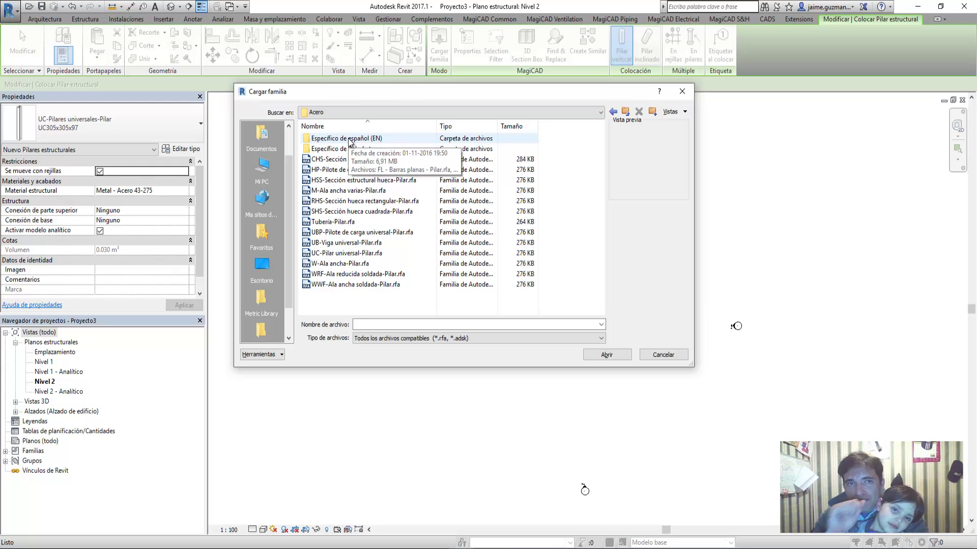
mouse_move(361, 212)
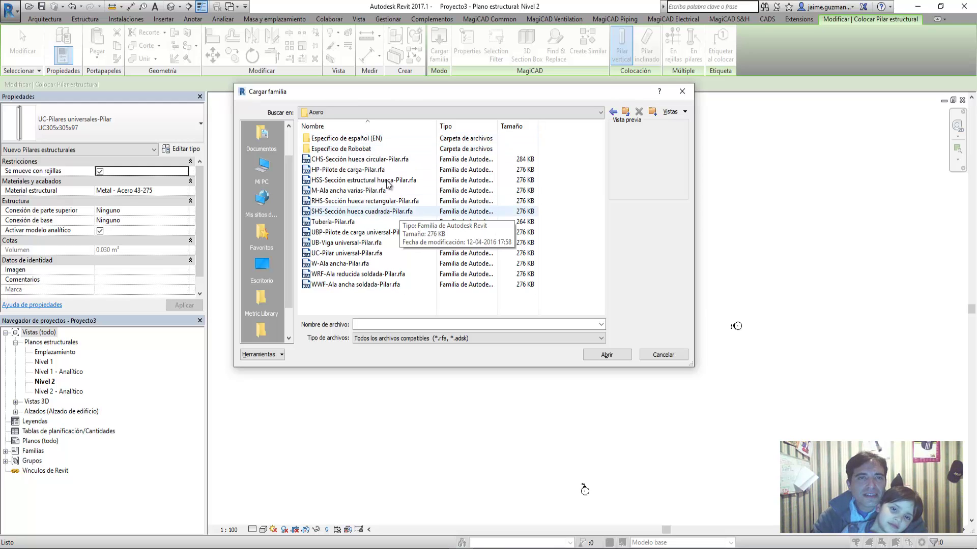
left_click(613, 111)
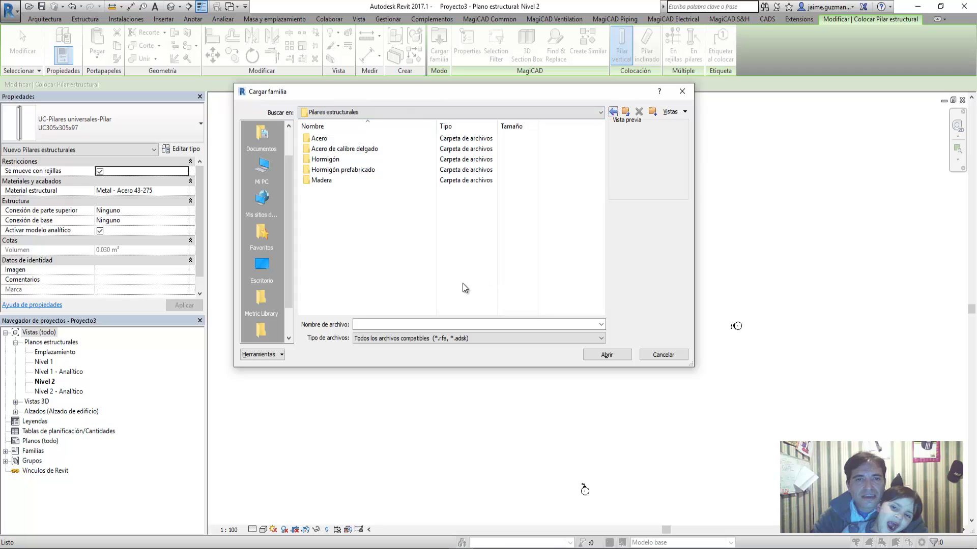
double_click(320, 139)
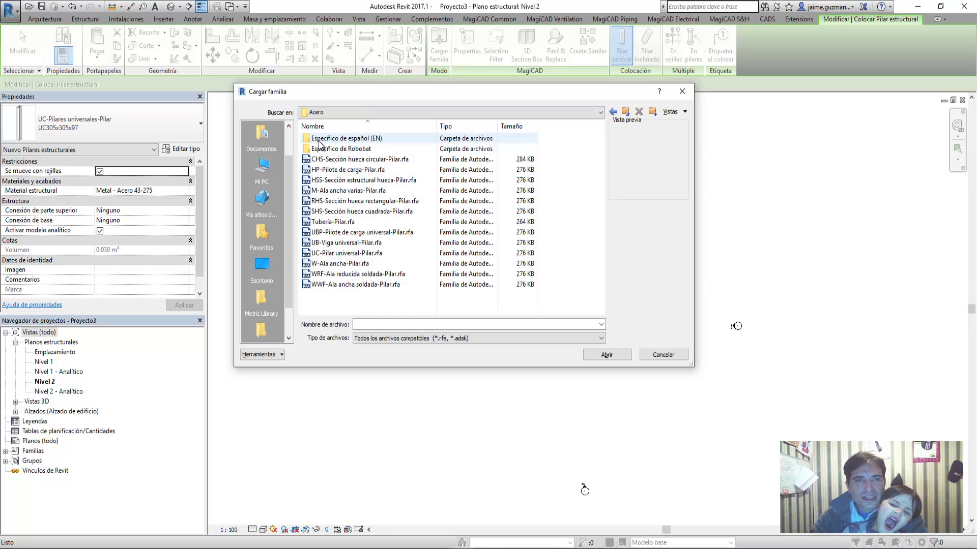
double_click(319, 139)
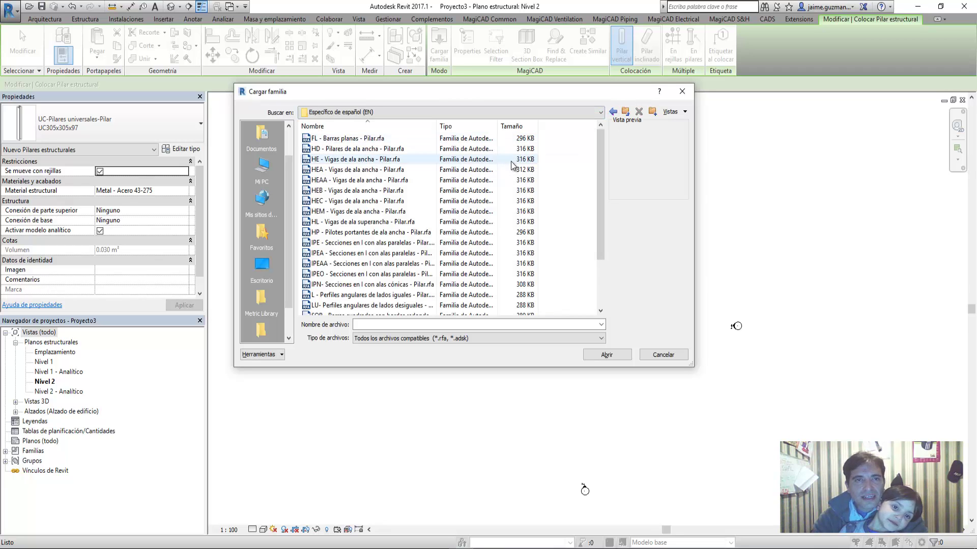
left_click(625, 111)
left_click(626, 112)
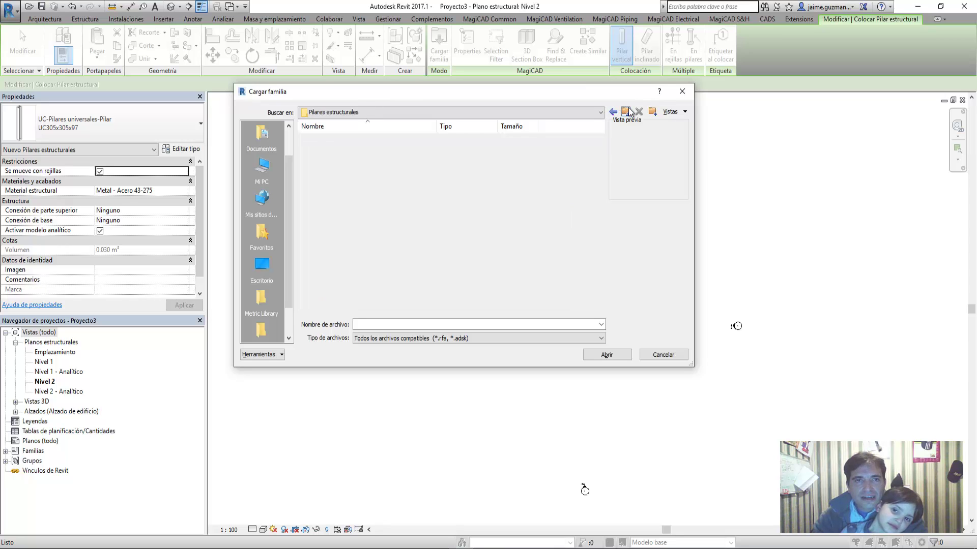
left_click(625, 112)
scroll(407, 228, "down", 7)
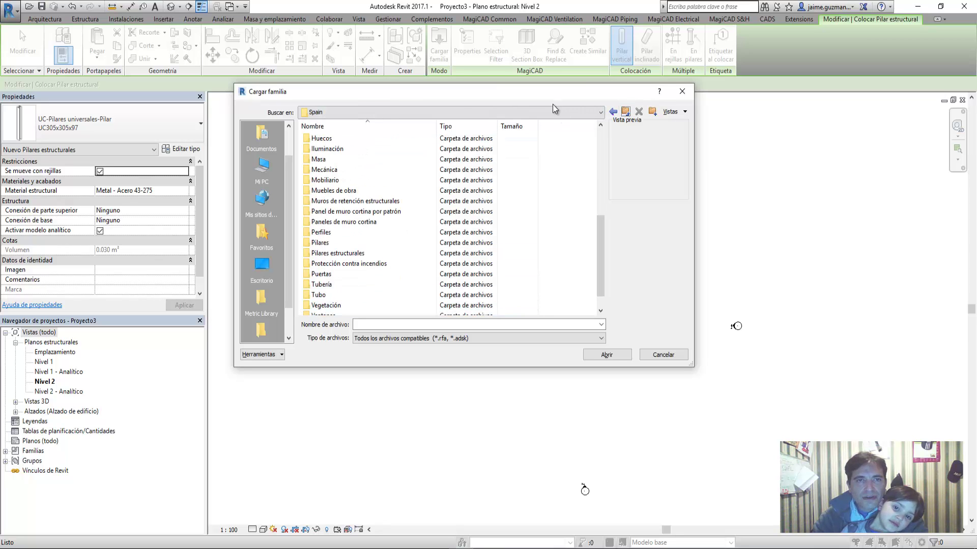
Step: Load M_Formas en W-Pilar.rfa from Spanish_INTL > Pilares estructurales > Acero > AISC 14.1
left_click(582, 105)
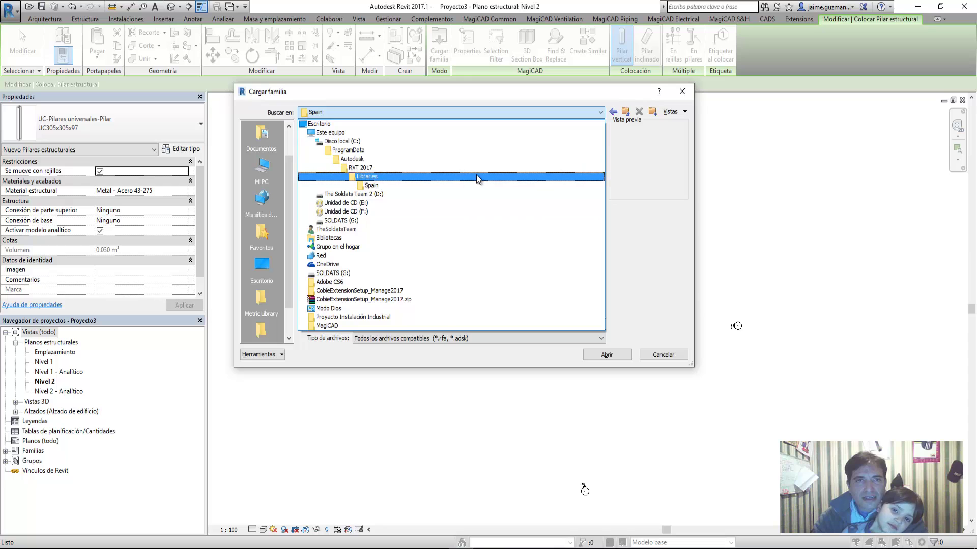
left_click(476, 175)
double_click(355, 178)
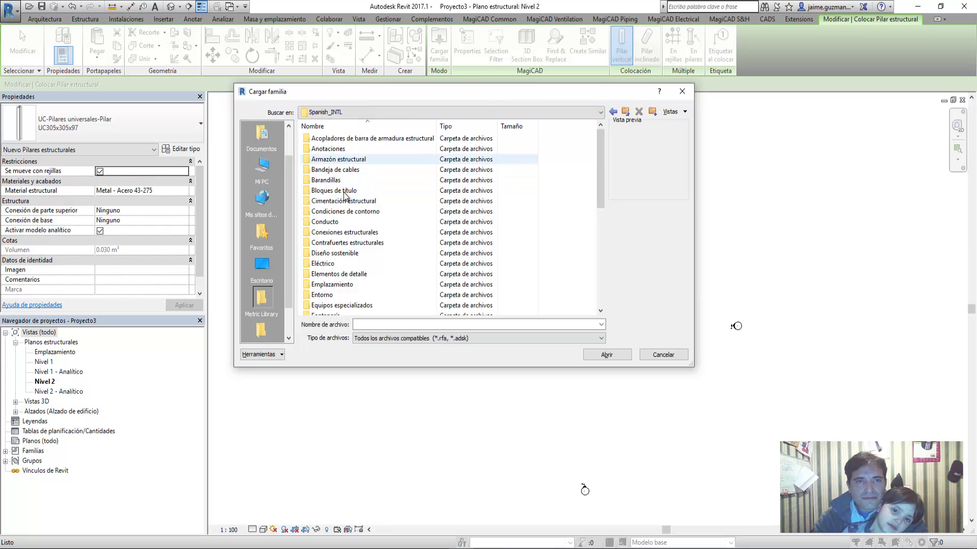
scroll(369, 262, "down", 5)
double_click(349, 232)
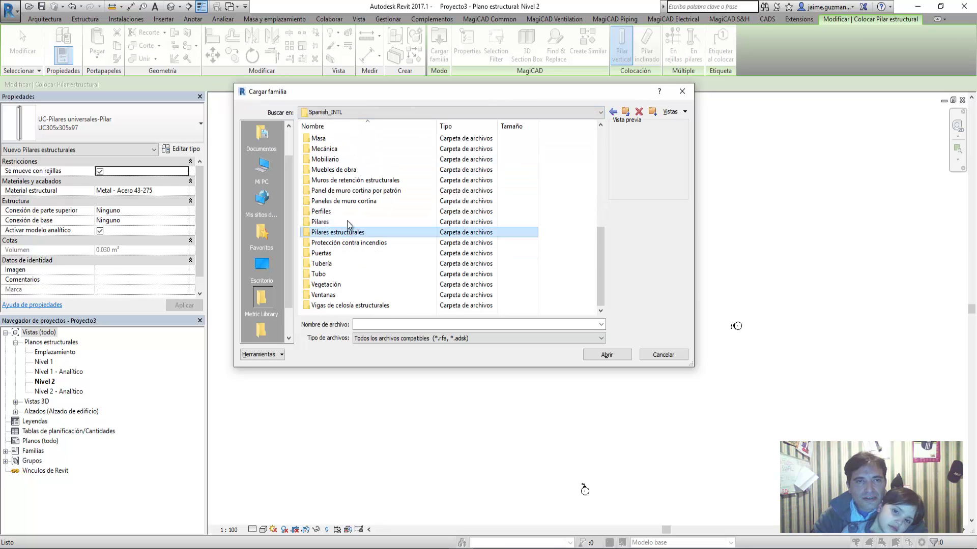
double_click(330, 139)
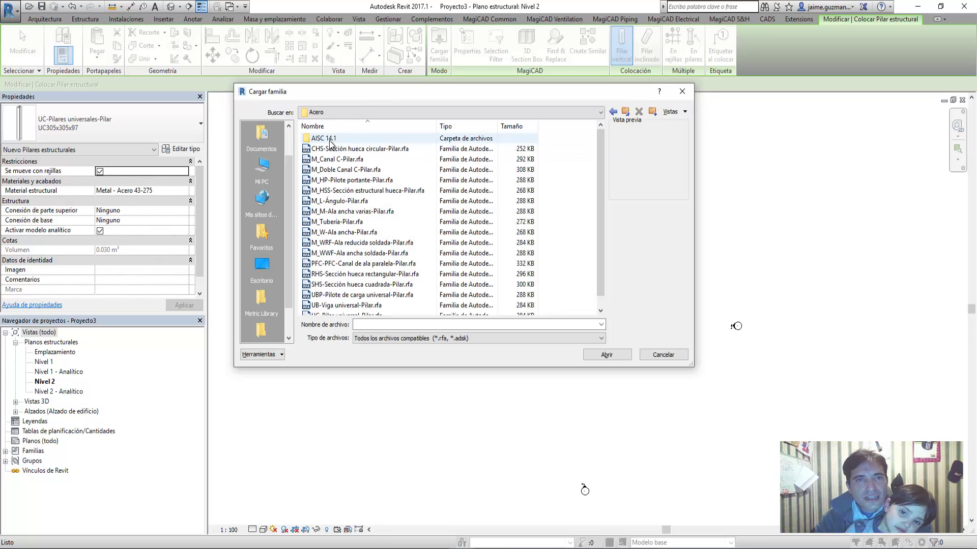
double_click(330, 140)
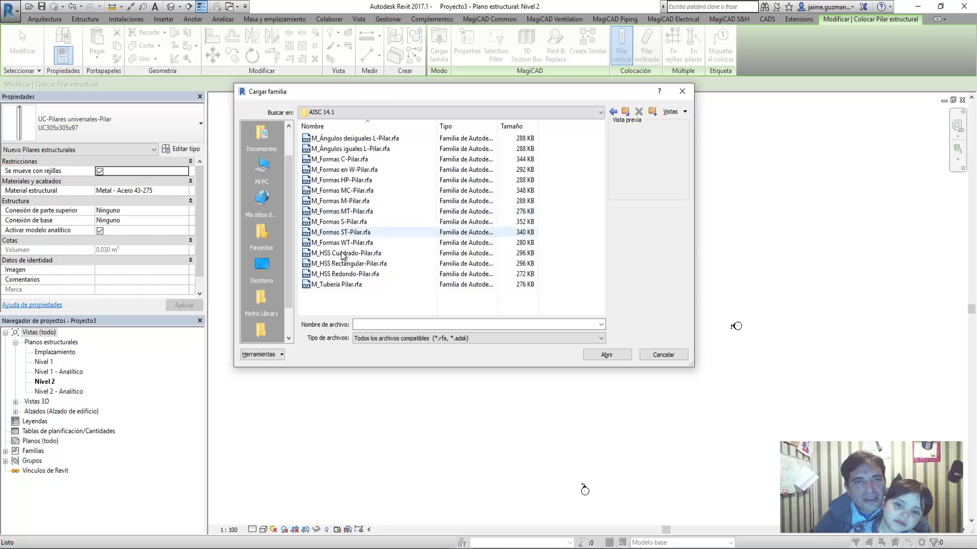
left_click(362, 172)
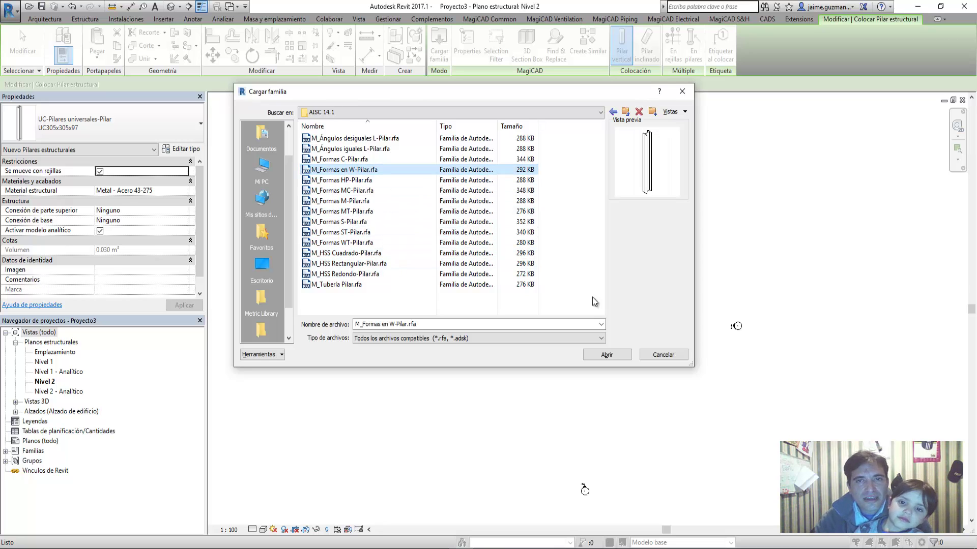
left_click(621, 357)
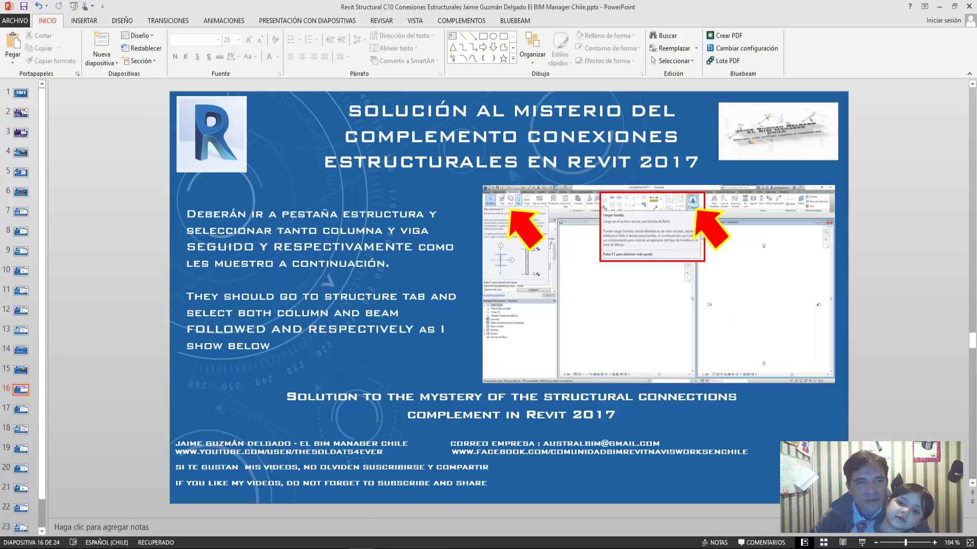
Step: Advance the presentation from slide 16 to slide 18 on the AISC 14.1 requirement
scroll(366, 362, "down", 1)
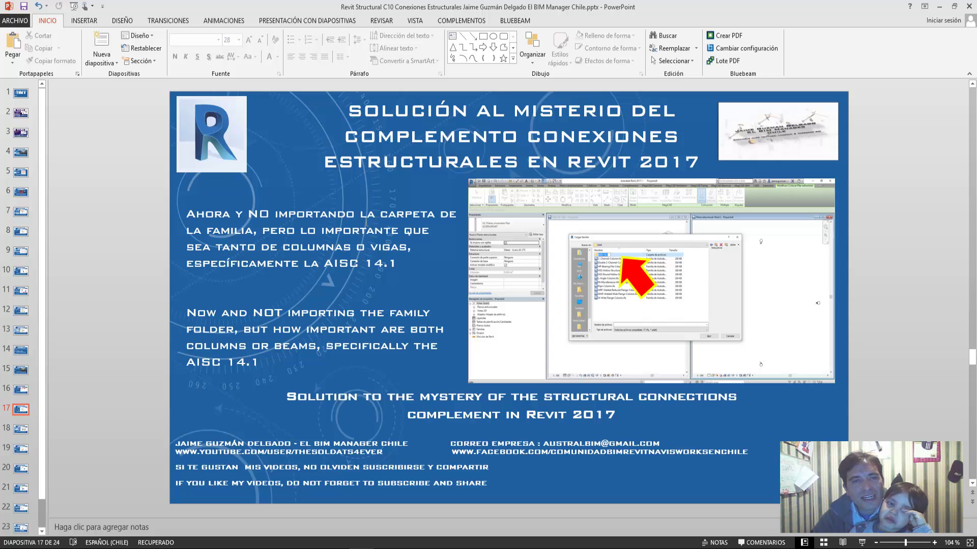
scroll(320, 294, "down", 1)
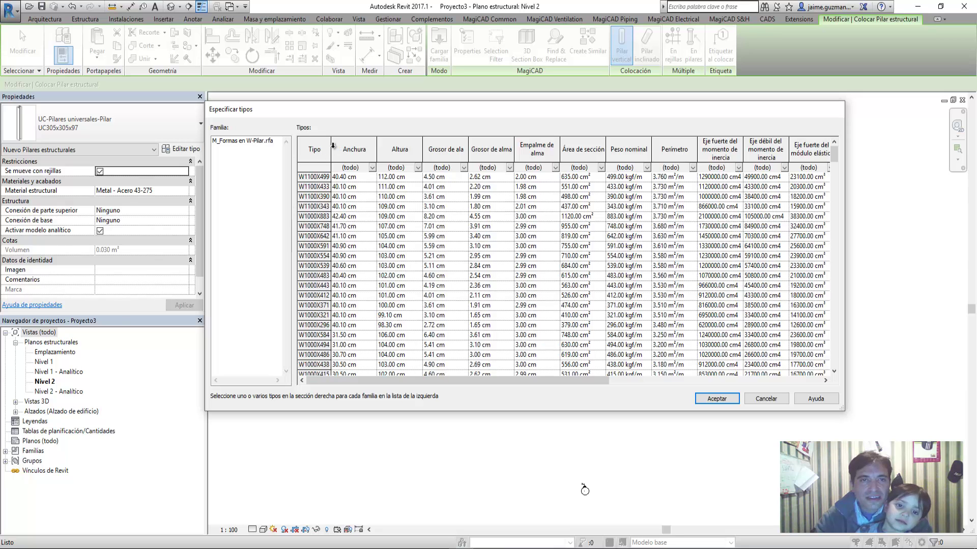
Step: Pick the W100X19.3 type in Especificar tipos and load it
left_click_drag(345, 148, 432, 147)
scroll(364, 244, "down", 3)
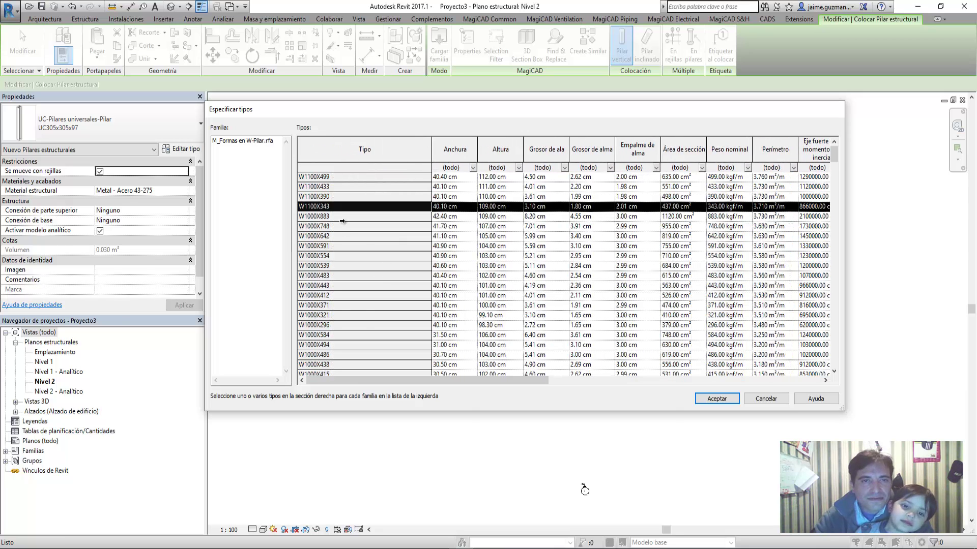
scroll(676, 339, "down", 10)
scroll(750, 237, "down", 5)
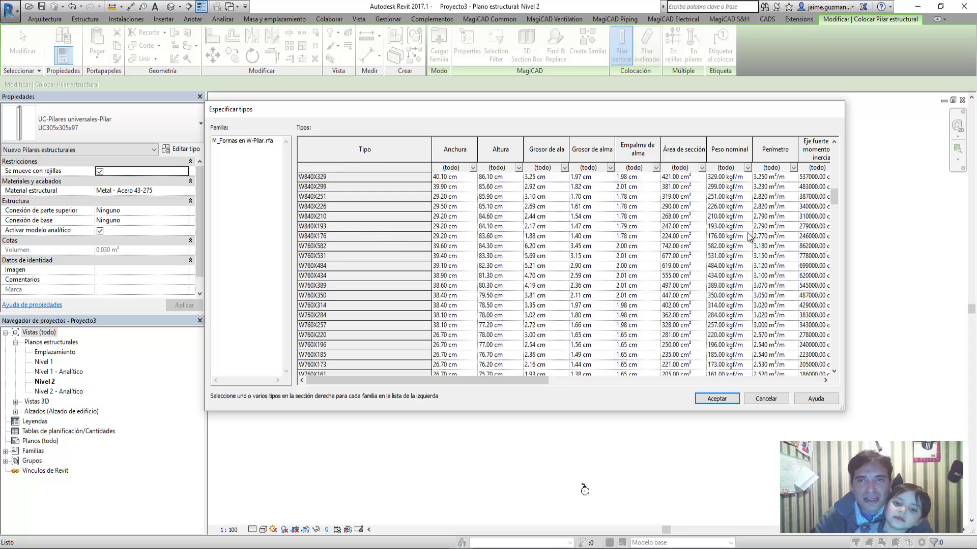
left_click_drag(834, 197, 834, 359)
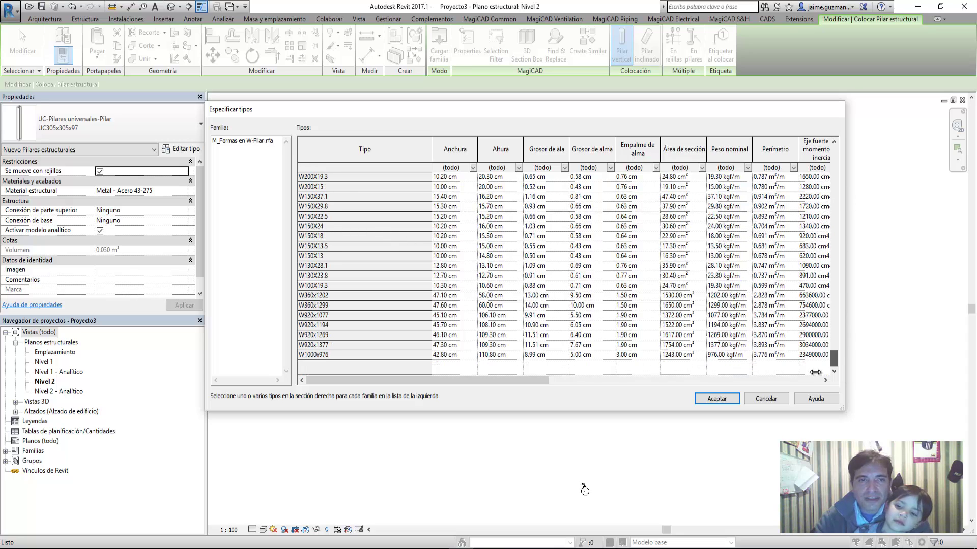
scroll(344, 286, "up", 3)
scroll(344, 286, "up", 5)
scroll(344, 286, "up", 3)
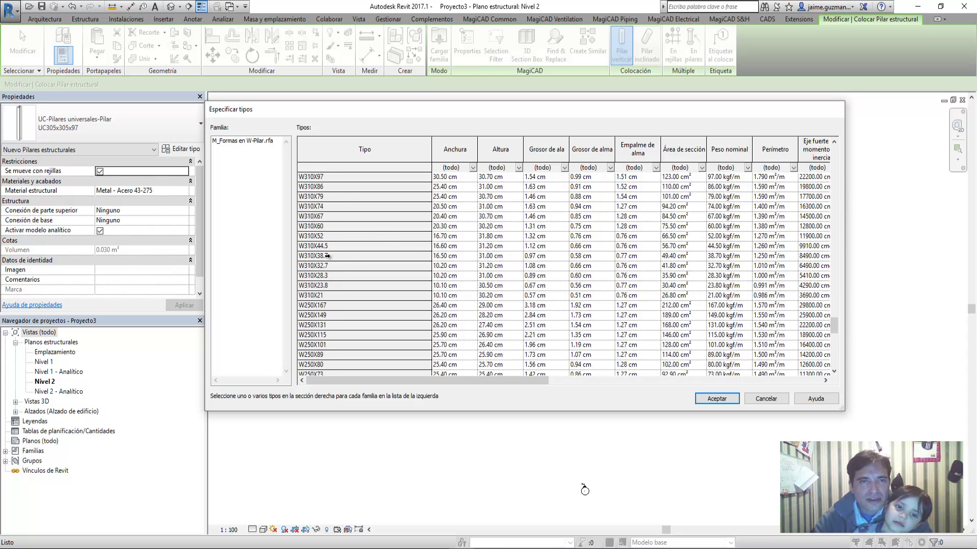
scroll(336, 332, "up", 3)
scroll(335, 332, "down", 5)
scroll(327, 321, "down", 4)
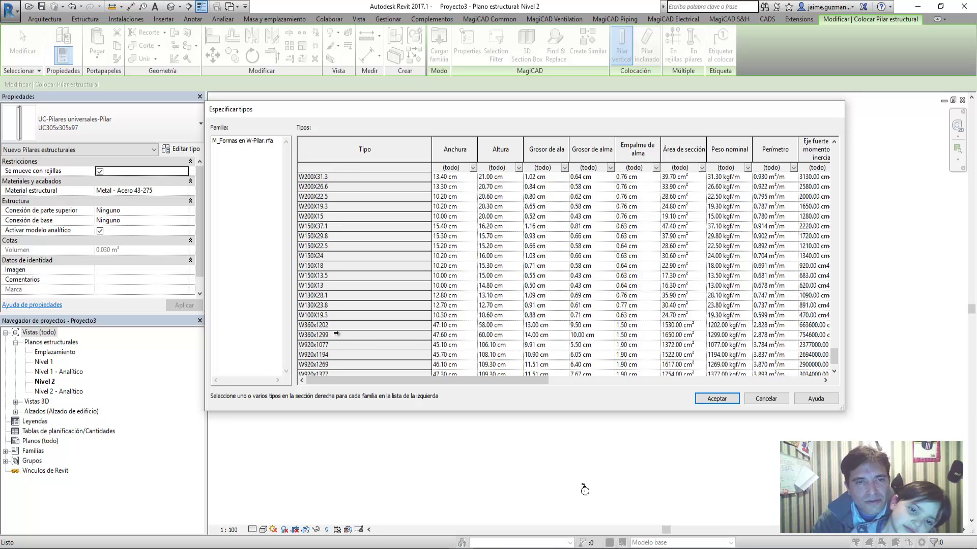
left_click(327, 315)
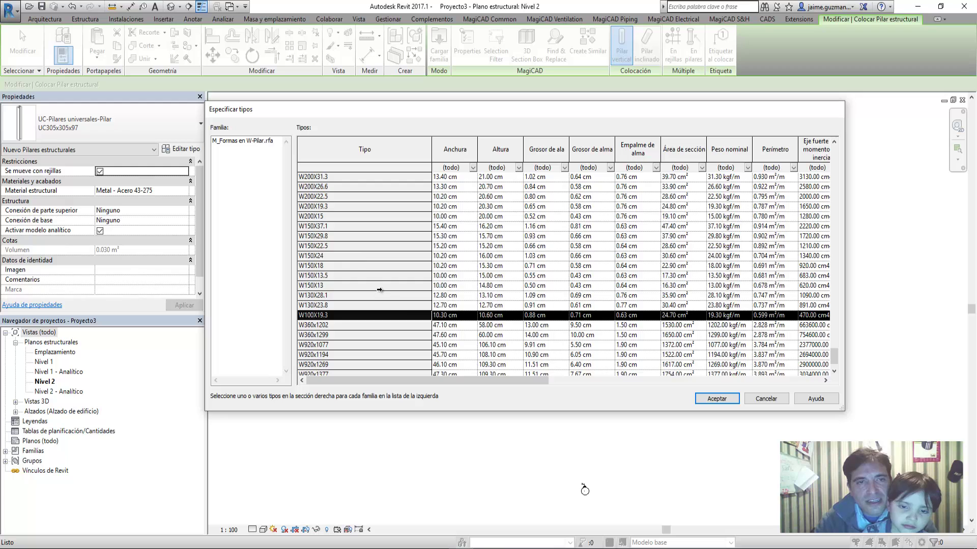
left_click(710, 400)
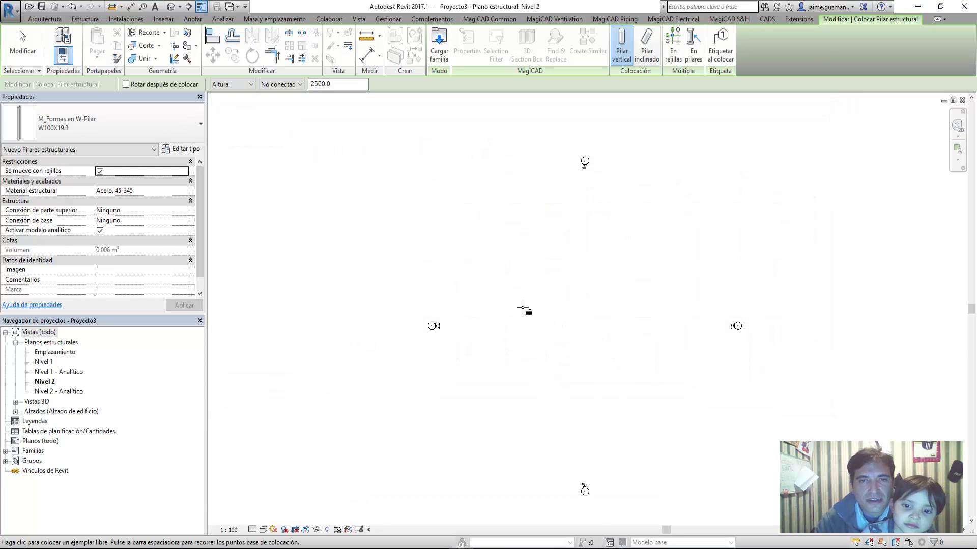
Step: Place two W100X19.3 columns at two grid points on the Nivel 2 plan
scroll(524, 309, "up", 2)
scroll(588, 338, "up", 2)
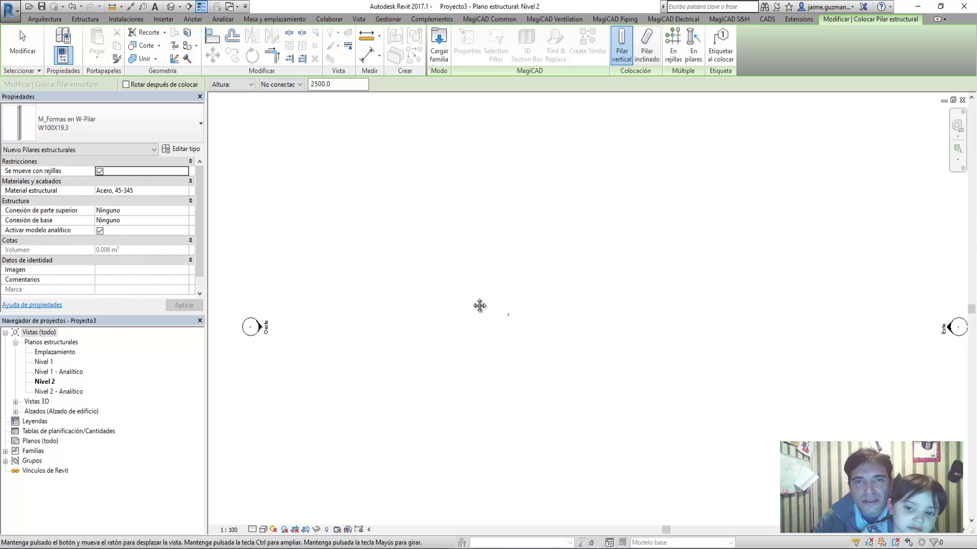
left_click(423, 241)
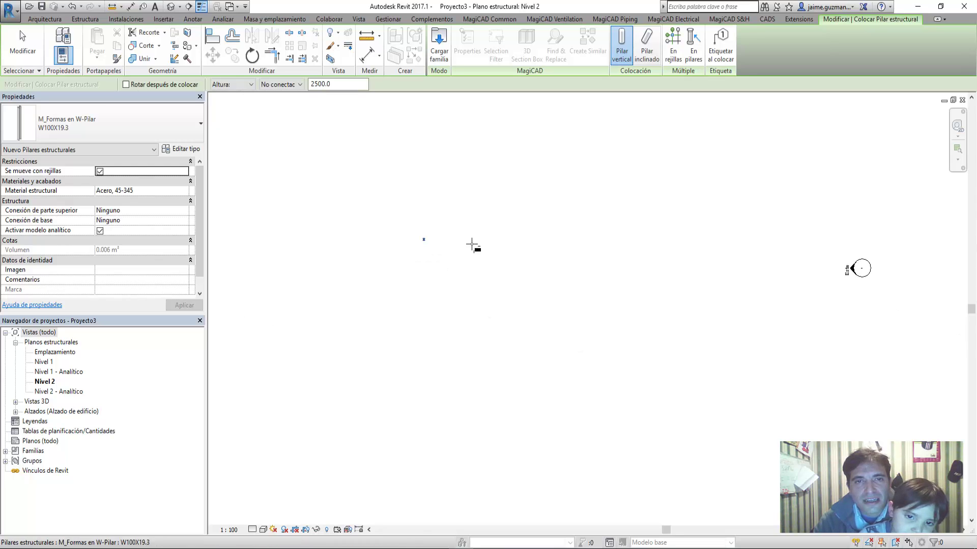
scroll(433, 275, "up", 5)
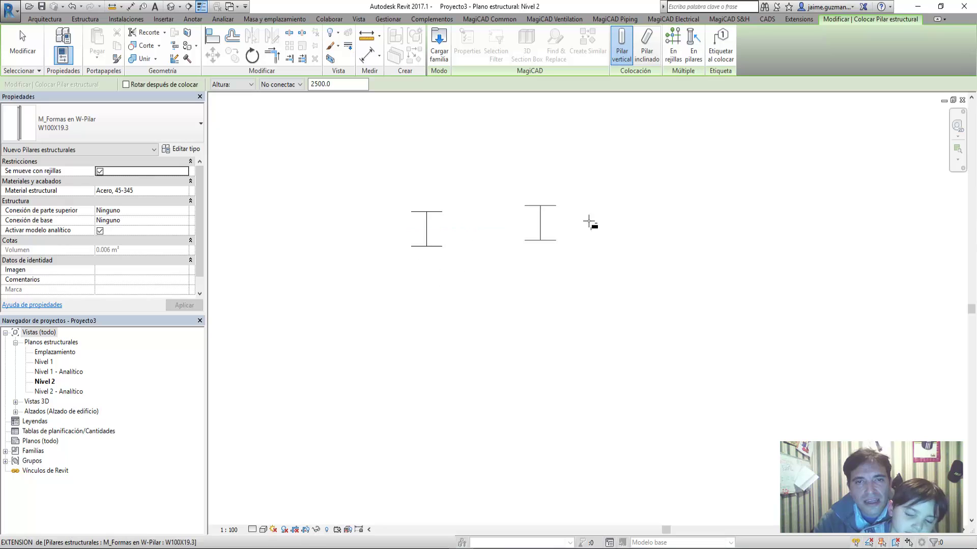
left_click(876, 229)
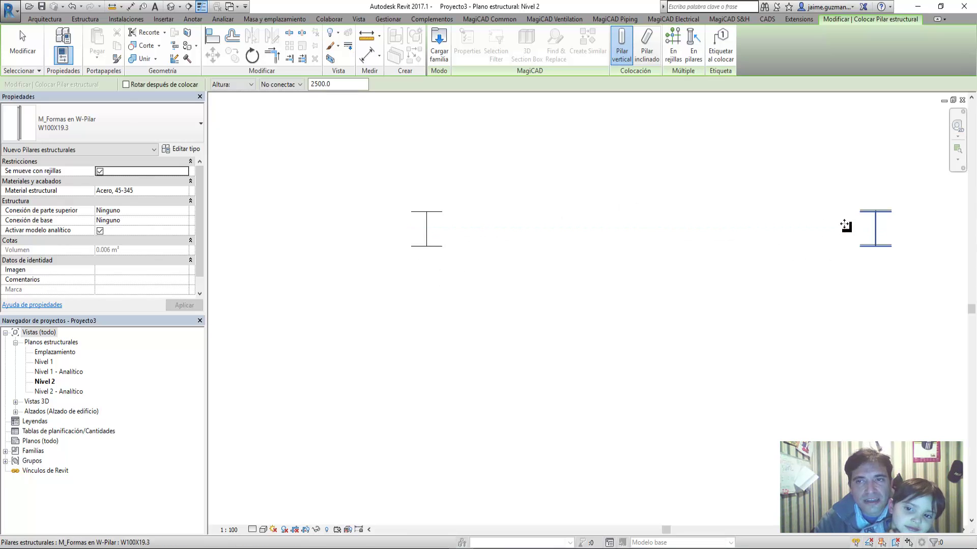
Step: View the two columns in the default 3D view and orbit to see both
left_click(176, 9)
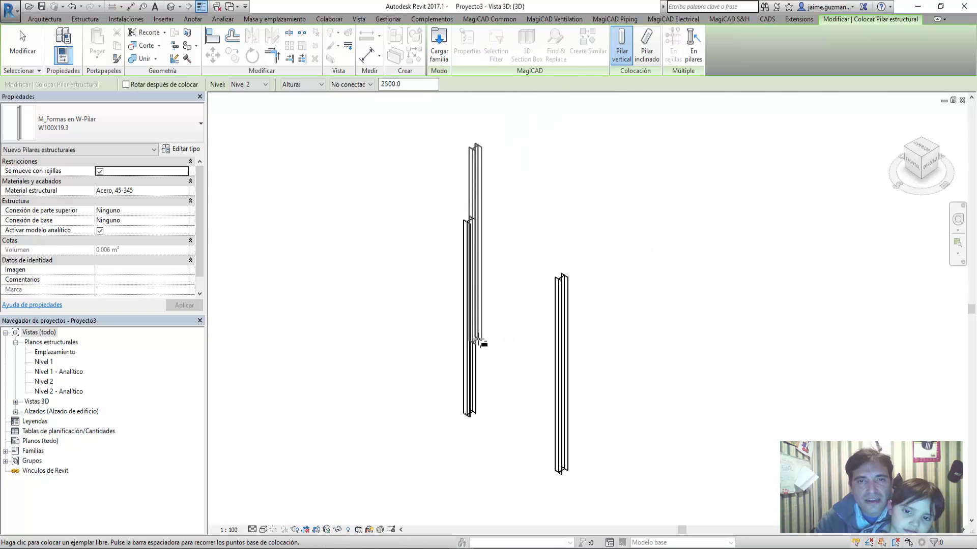
middle_click_drag(514, 345, 514, 370, "shift")
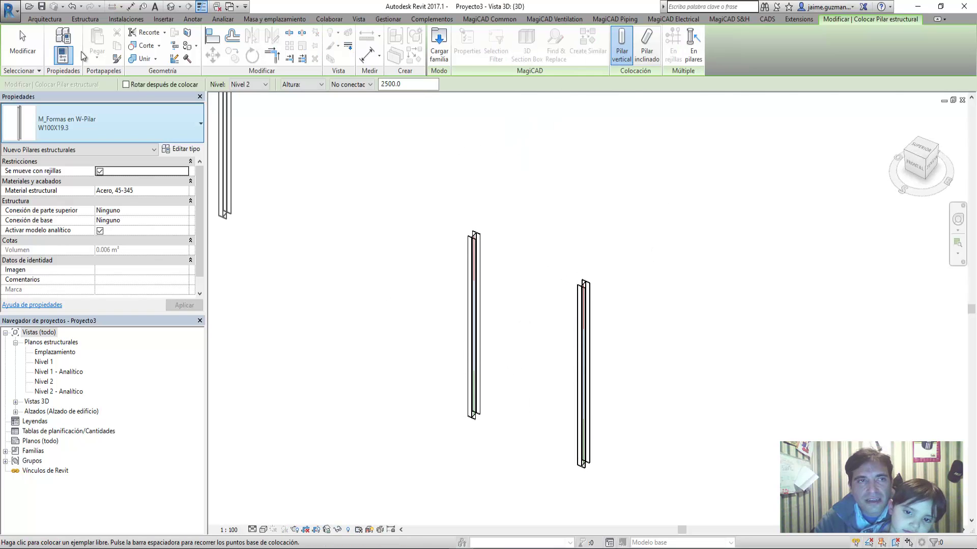
left_click(85, 18)
Step: Start a beam and open the US Imperial library in Cargar familia
left_click(60, 51)
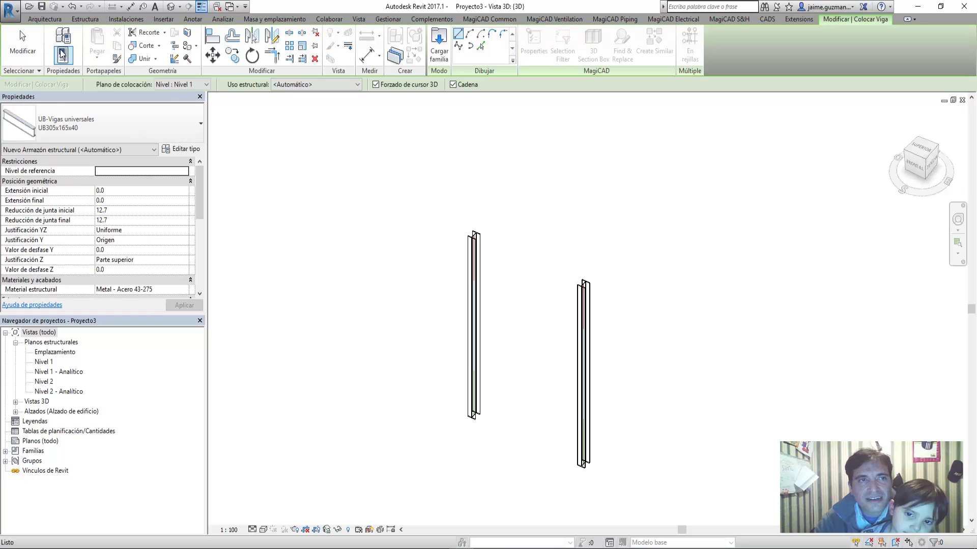
left_click(439, 46)
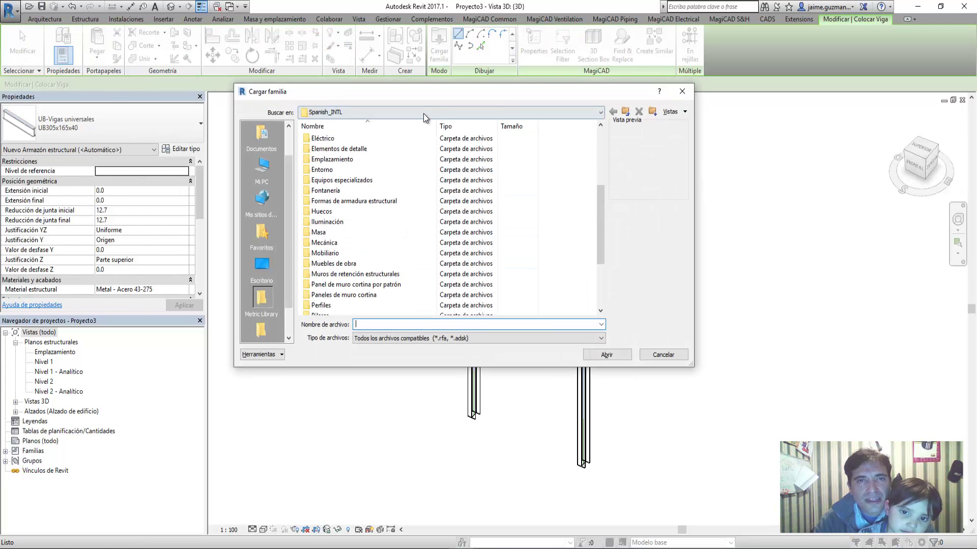
left_click(423, 112)
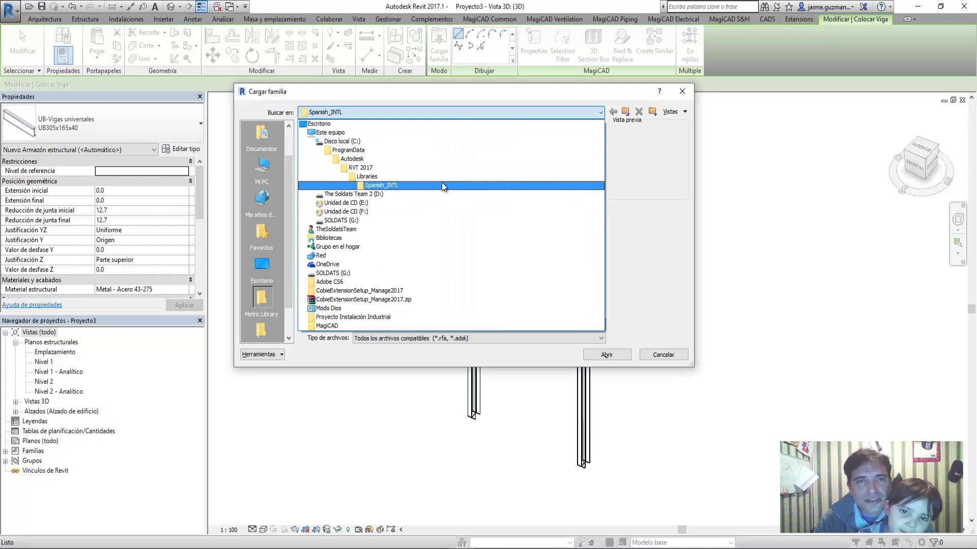
left_click(455, 176)
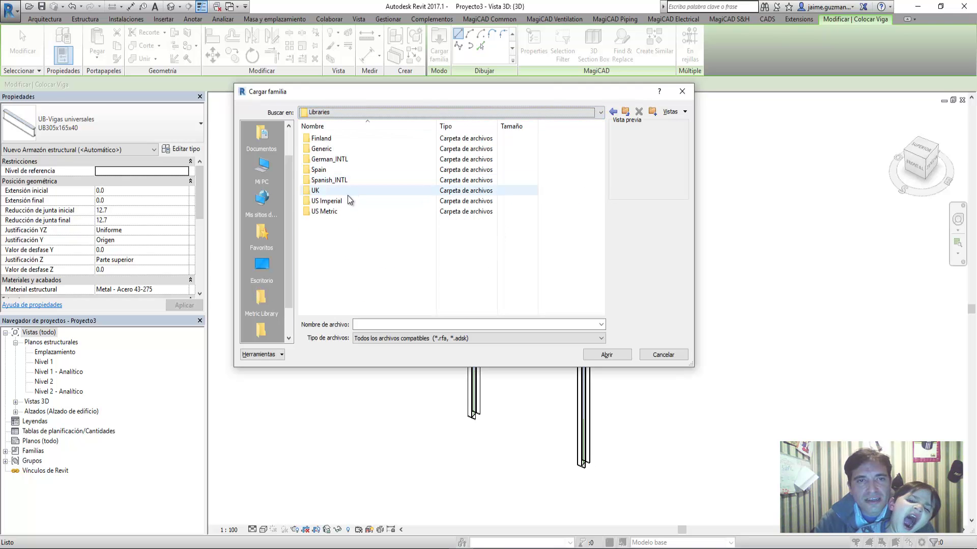
double_click(347, 200)
Step: Load W Shapes.rfa from Structural Framing > Steel > AISC 14.1
scroll(360, 282, "down", 2)
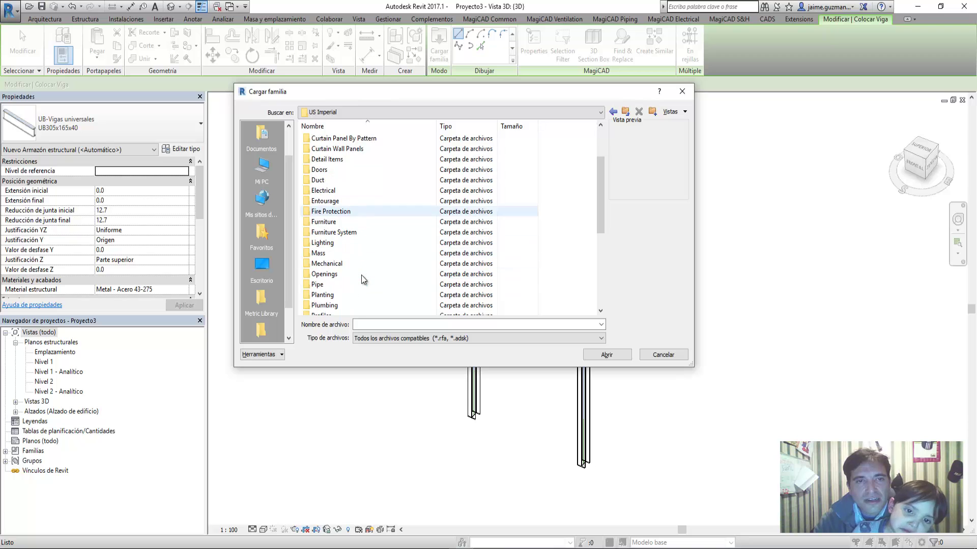
scroll(362, 279, "down", 1)
scroll(362, 280, "down", 1)
scroll(362, 279, "down", 3)
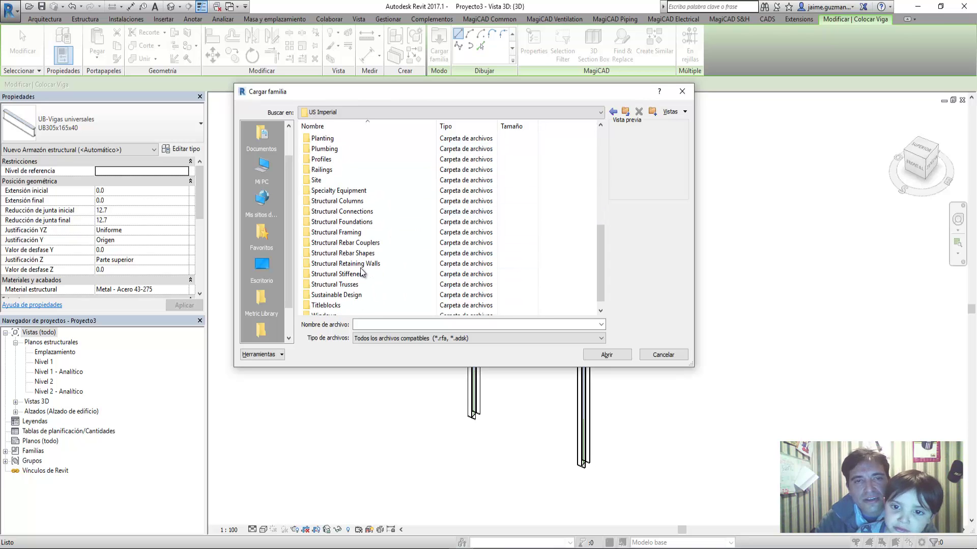
left_click(362, 236)
double_click(362, 234)
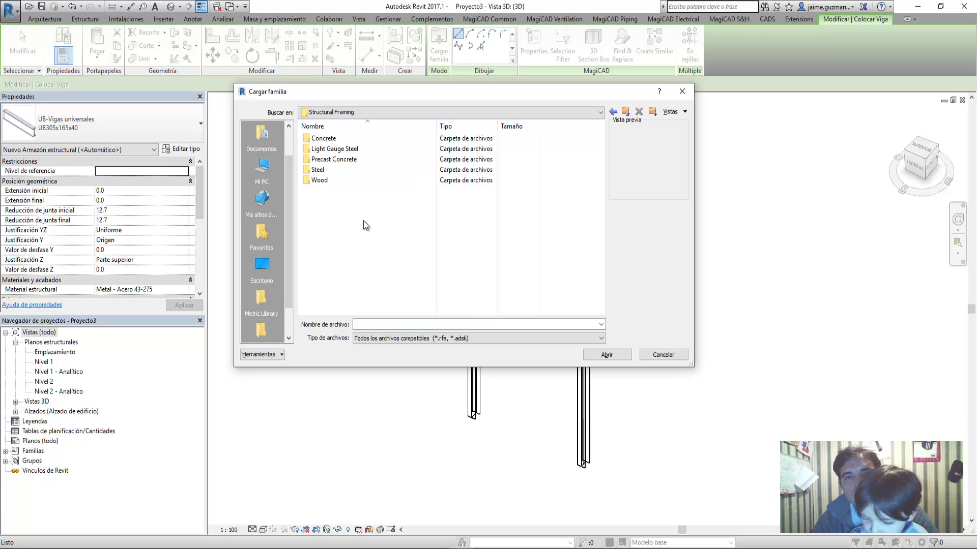
double_click(335, 169)
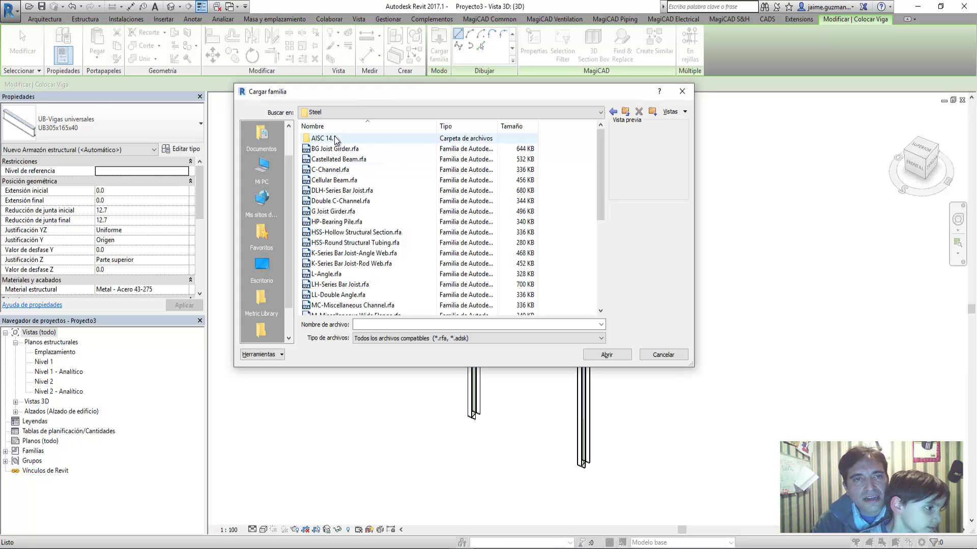
double_click(336, 139)
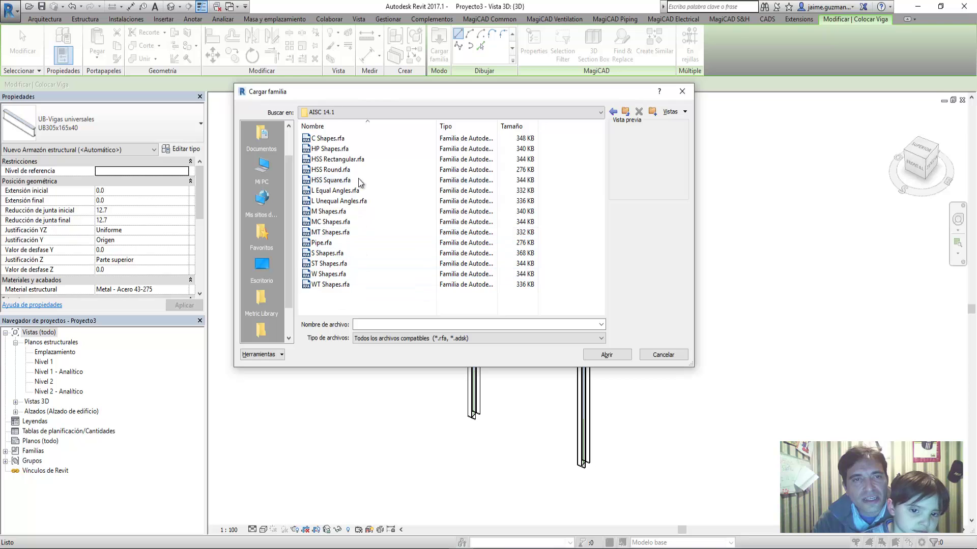
double_click(344, 277)
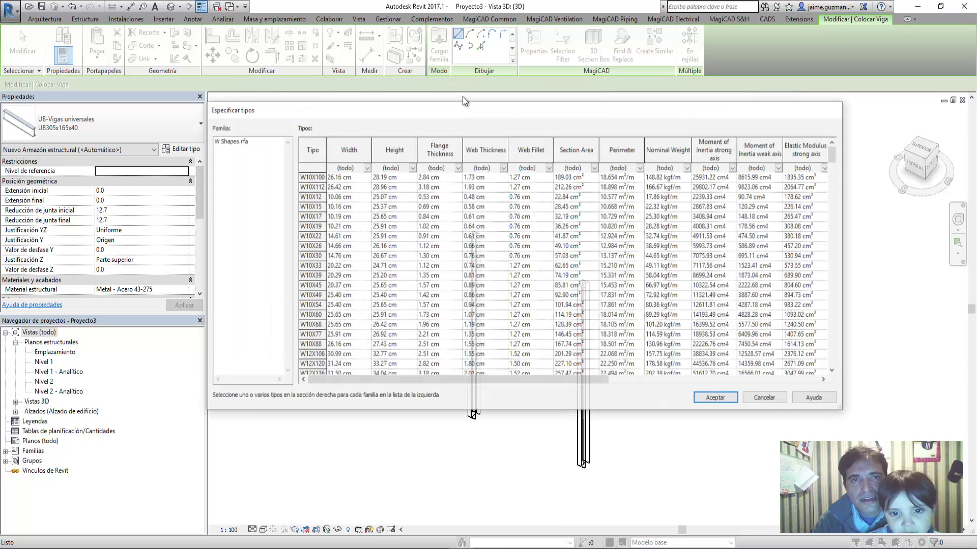
Step: Choose the W21X101 type in Especificar tipos and load it
left_click_drag(323, 146, 434, 147)
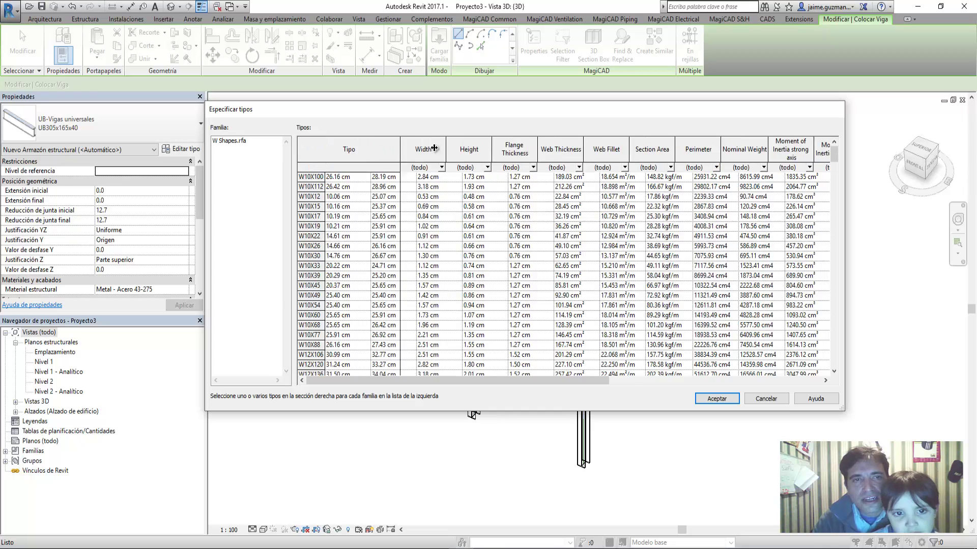
scroll(370, 280, "down", 10)
scroll(369, 280, "down", 9)
scroll(370, 280, "down", 5)
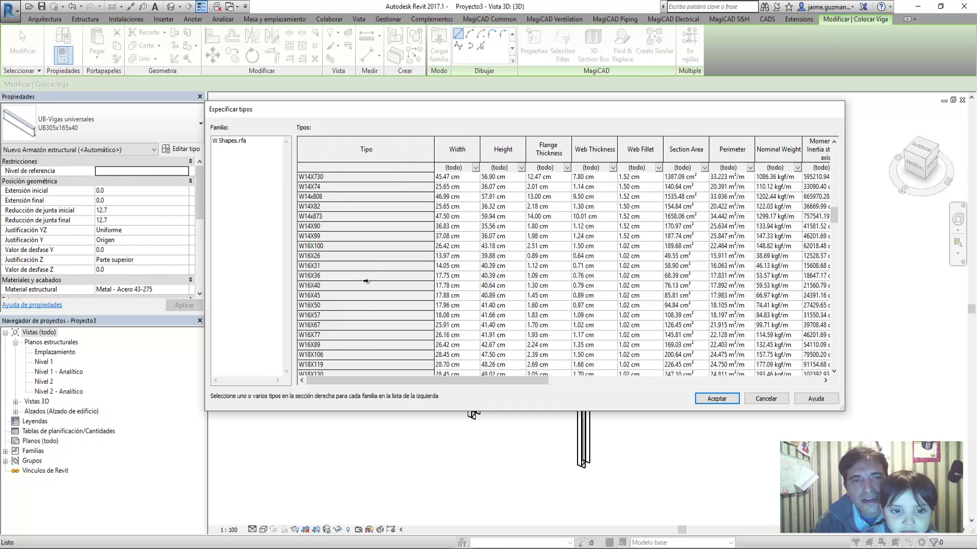
scroll(364, 279, "down", 6)
scroll(351, 275, "down", 5)
left_click(356, 288)
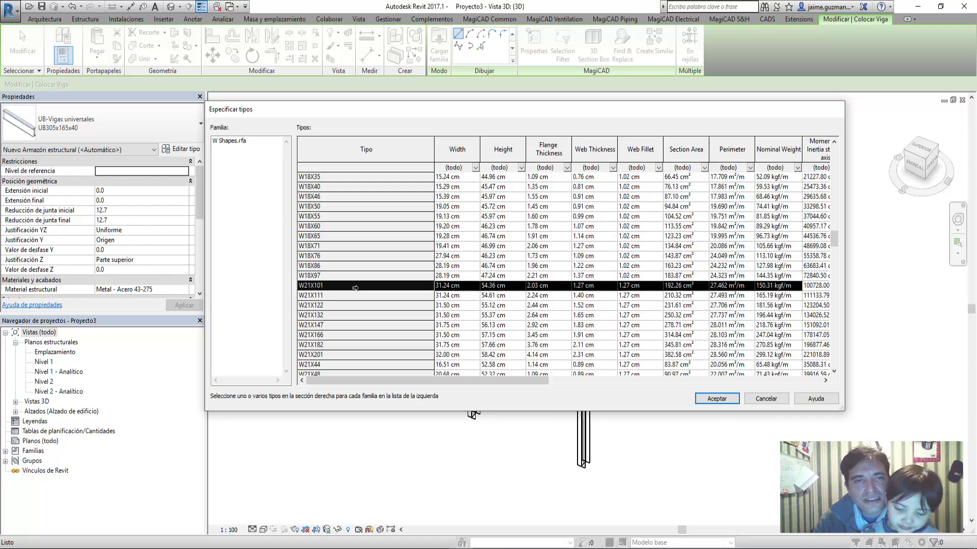
left_click(716, 399)
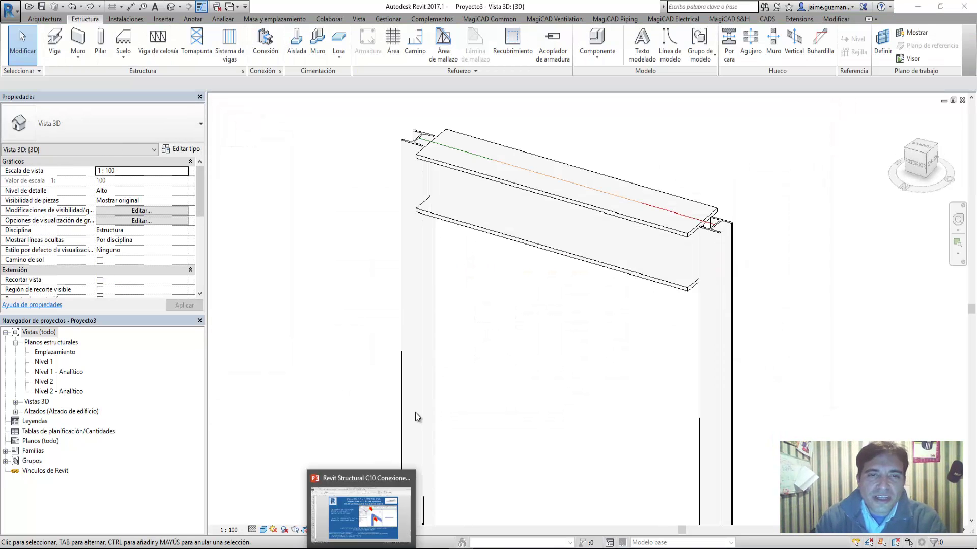
Step: Orbit and reframe the 3D view to show the beam across both columns
scroll(560, 388, "up", 2)
scroll(576, 307, "up", 3)
mouse_move(576, 307)
middle_mouse_down("shift")
mouse_move(475, 274)
mouse_move(493, 219)
middle_mouse_up("shift")
scroll(493, 219, "down", 3)
mouse_move(576, 253)
middle_mouse_down()
mouse_move(576, 375)
mouse_move(485, 355)
mouse_move(563, 426)
mouse_move(422, 348)
mouse_move(484, 399)
mouse_move(521, 396)
middle_mouse_up()
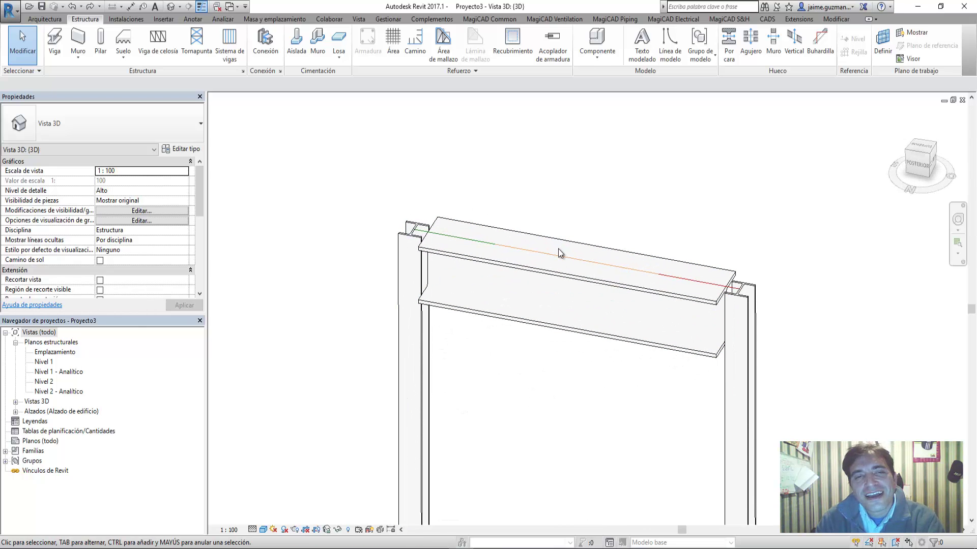
Step: Add a clip-angle connection between the beam and a column
left_click(270, 41)
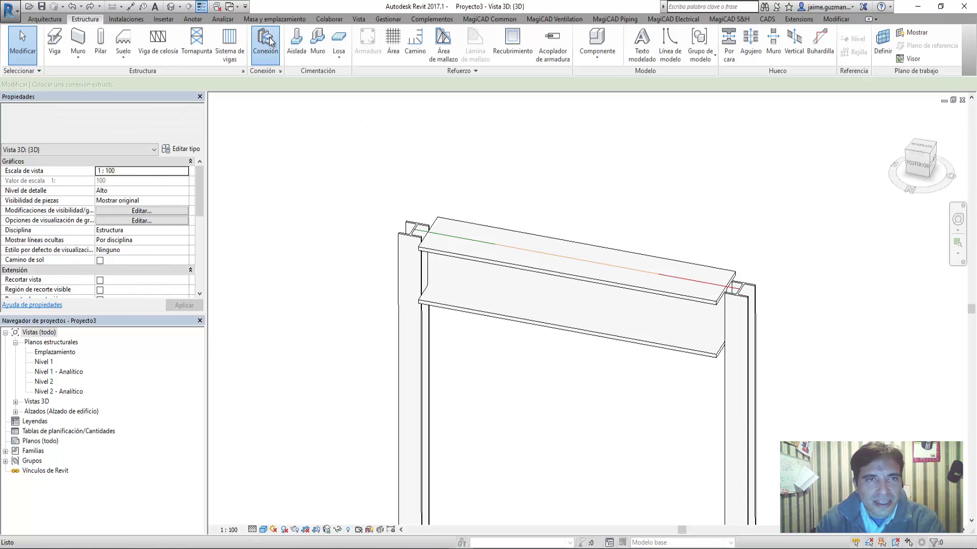
middle_click_drag(452, 305, 508, 348)
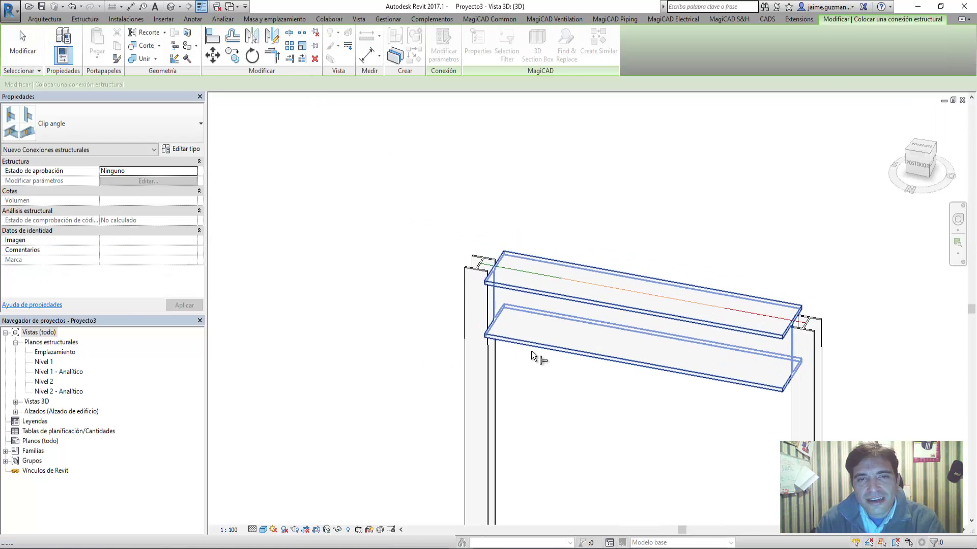
left_click(501, 284)
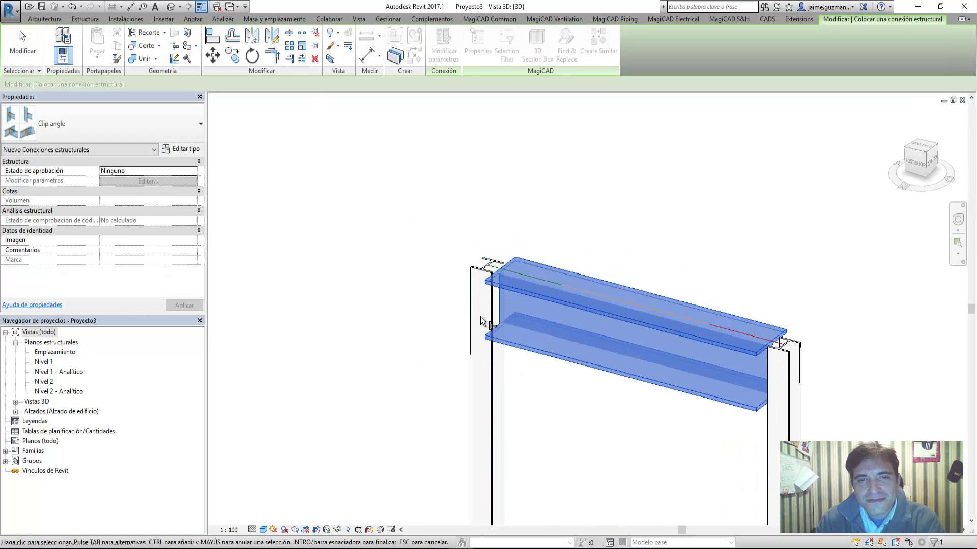
left_click(492, 379)
right_click(528, 136)
left_click(559, 142)
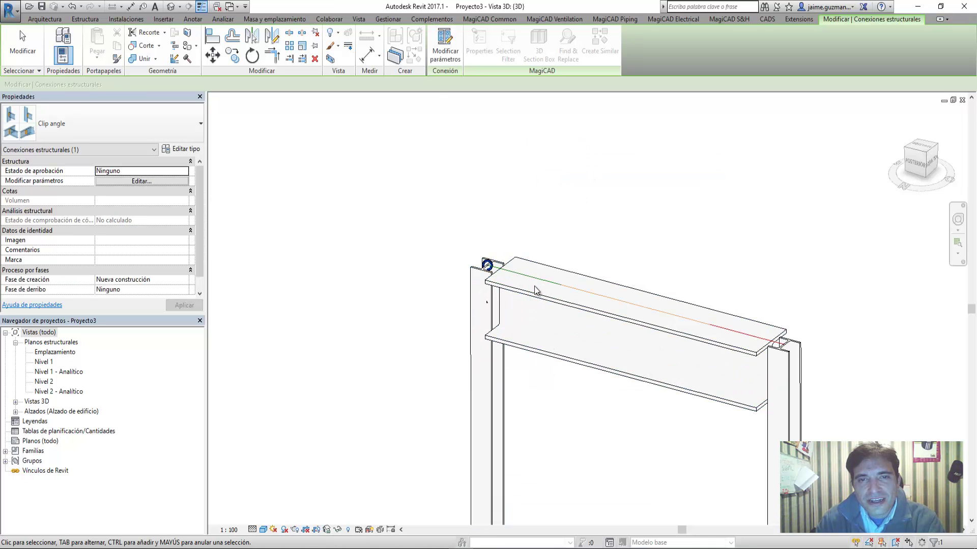
Step: Select and deselect the existing connection, orbiting the frame to an isometric angle
scroll(534, 290, "up", 2)
scroll(524, 356, "up", 2)
scroll(460, 270, "up", 2)
scroll(405, 209, "up", 2)
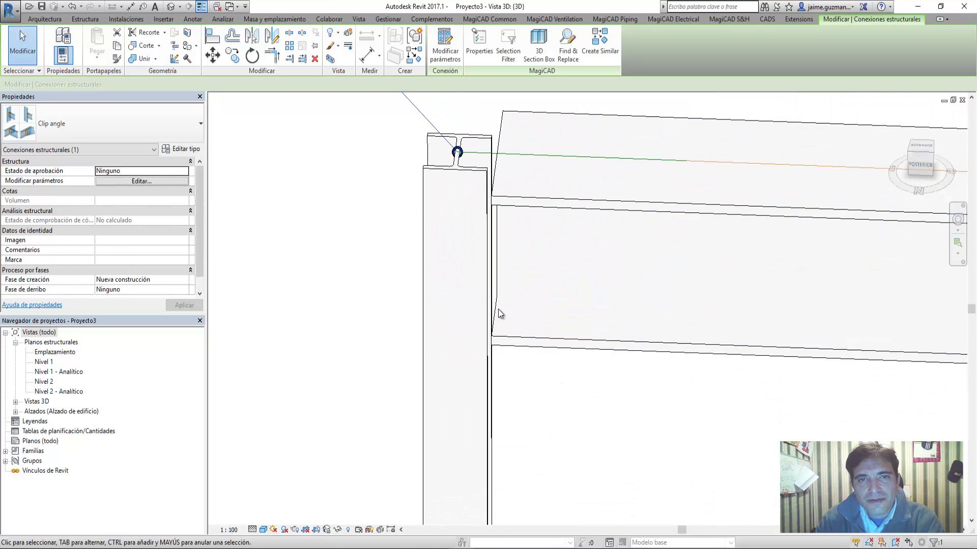
scroll(545, 458, "down", 4)
middle_click_drag(502, 397, 422, 360, "shift")
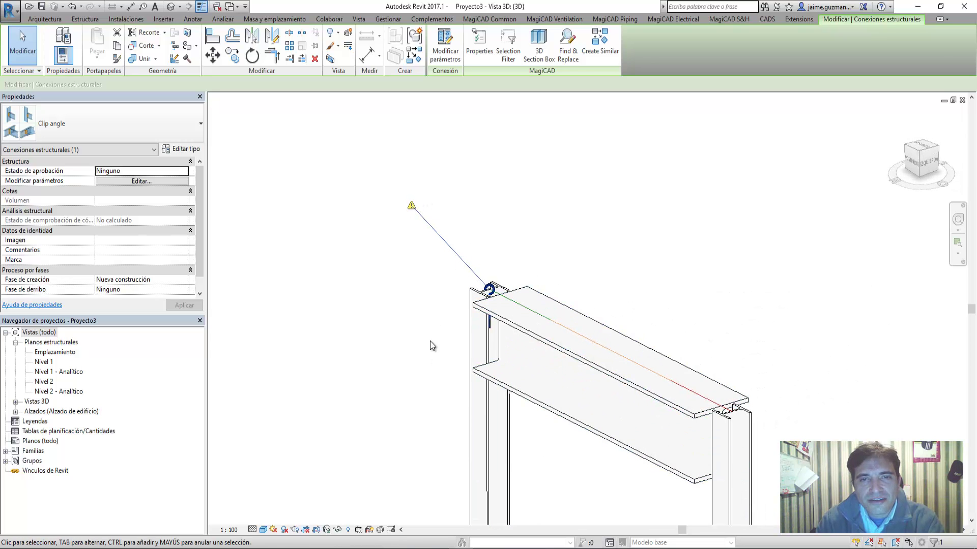
mouse_move(431, 346)
middle_mouse_down("shift")
mouse_move(421, 311)
mouse_move(552, 464)
middle_mouse_up("shift")
key("Escape")
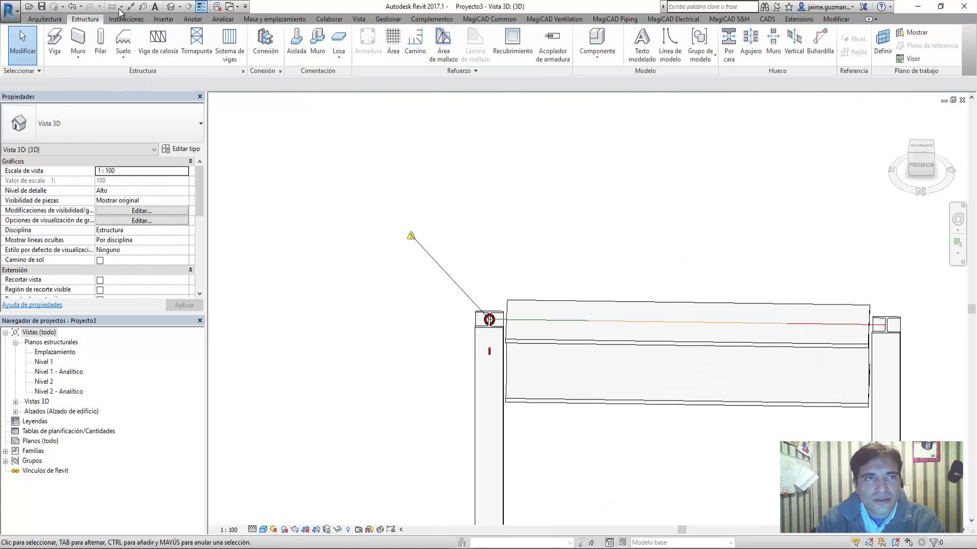
left_click(489, 320)
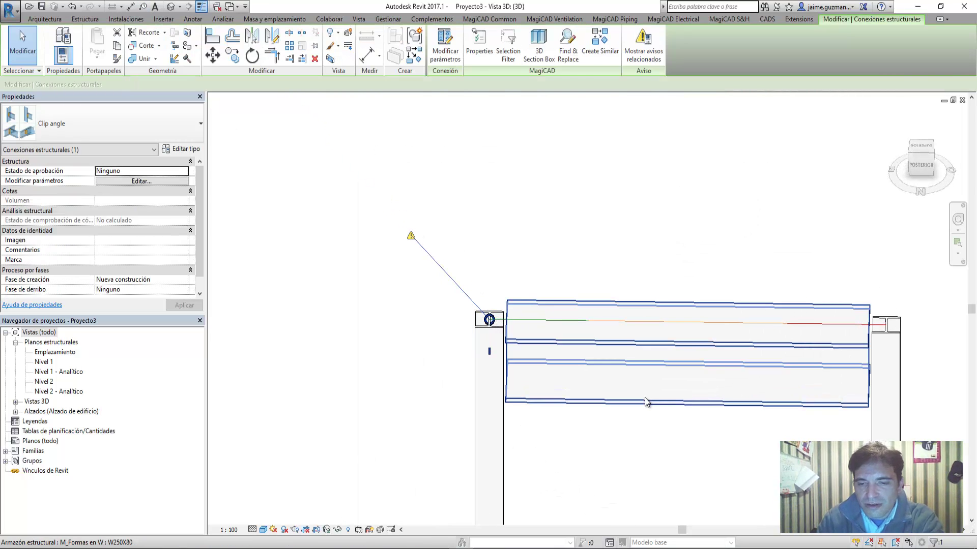
key("Escape")
middle_click_drag(556, 442, 436, 384, "shift")
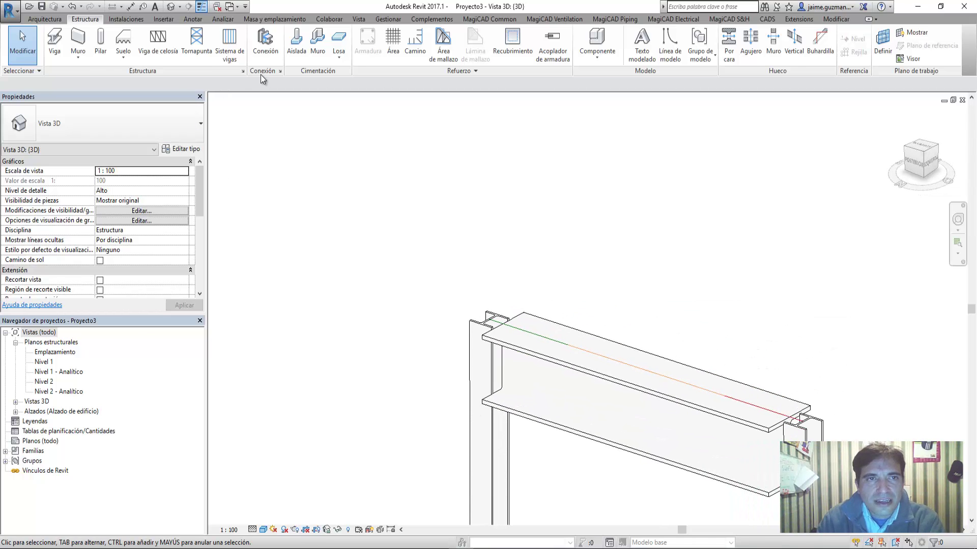
Step: Connect the left column and the beam with a bolted clip angle, then orbit to inspect it
left_click(265, 45)
middle_click_drag(489, 461, 460, 399)
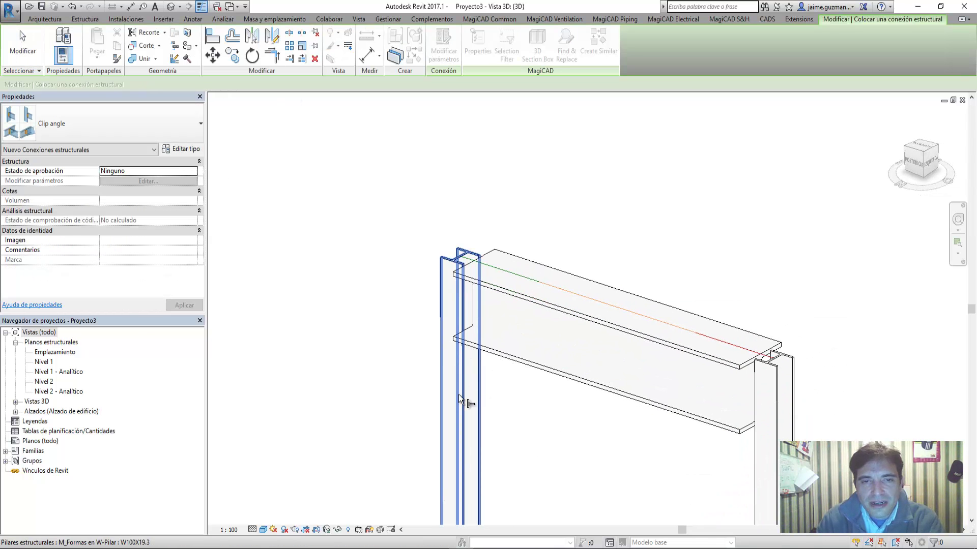
left_click(461, 399)
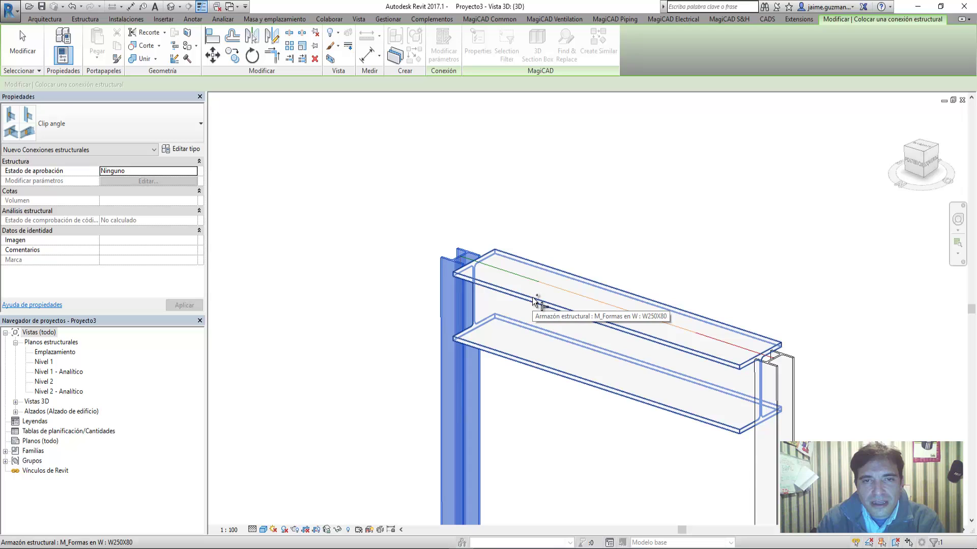
left_click(534, 300)
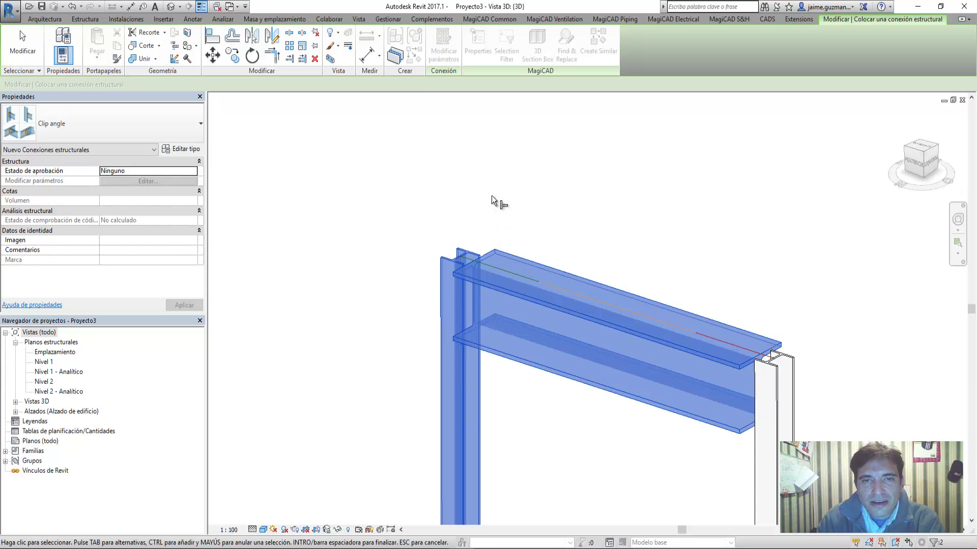
right_click(492, 142)
left_click(529, 148)
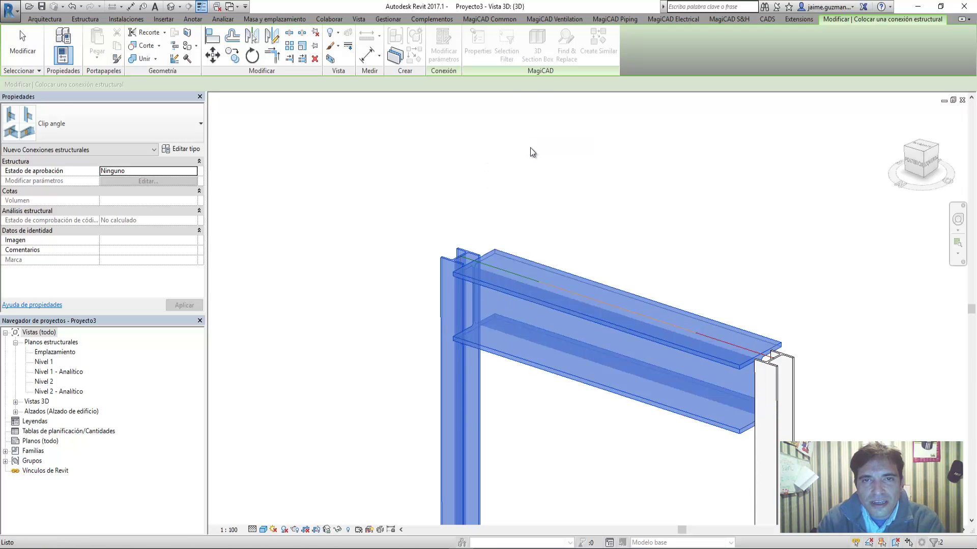
scroll(468, 346, "up", 5)
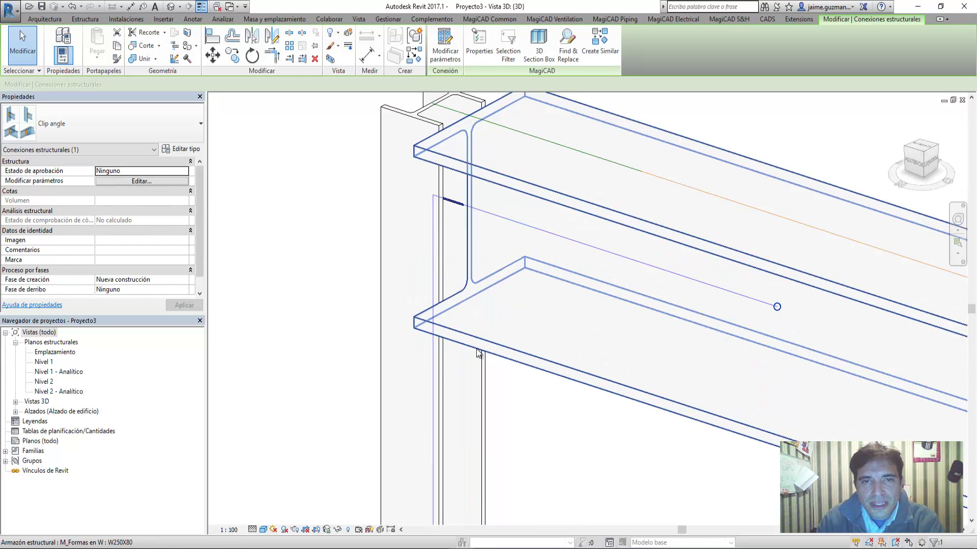
mouse_move(468, 346)
middle_mouse_down("shift")
mouse_move(414, 238)
mouse_move(422, 265)
mouse_move(497, 325)
mouse_move(735, 246)
mouse_move(726, 400)
mouse_move(375, 264)
mouse_move(671, 355)
mouse_move(572, 458)
mouse_move(497, 290)
mouse_move(427, 371)
mouse_move(496, 424)
mouse_move(671, 344)
mouse_move(432, 444)
mouse_move(326, 467)
middle_mouse_up("shift")
scroll(427, 370, "down", 3)
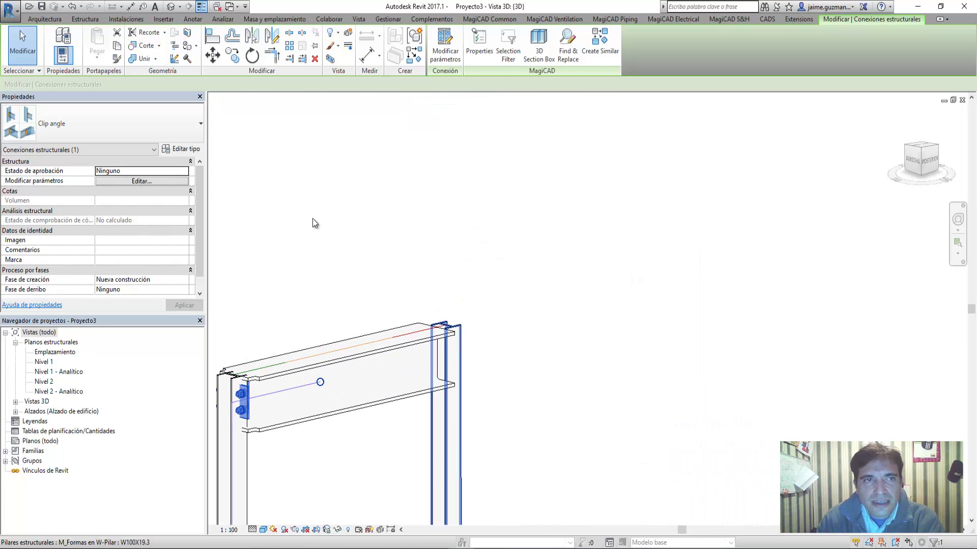
left_click(85, 19)
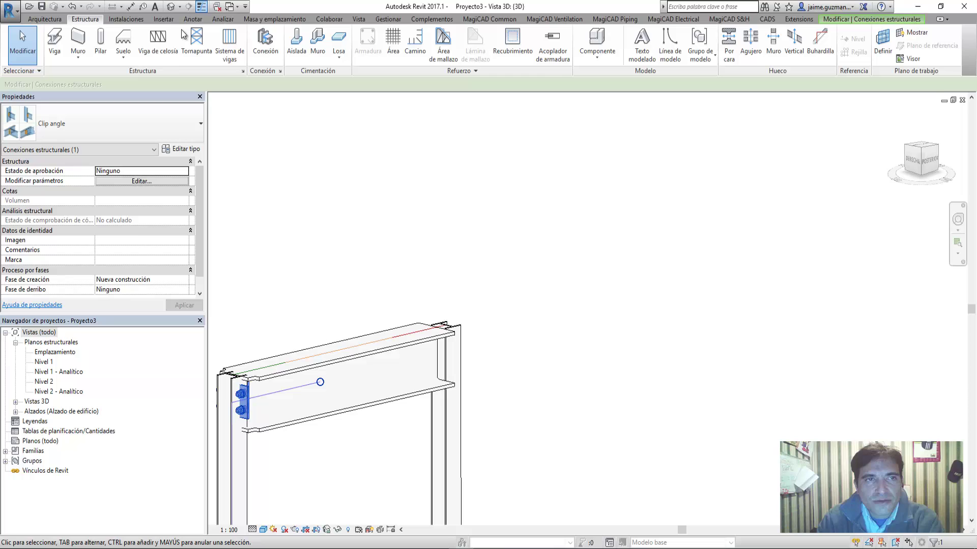
Step: Connect the column at the other beam end to the beam, then pan to show the connections
left_click(265, 45)
scroll(453, 368, "up", 3)
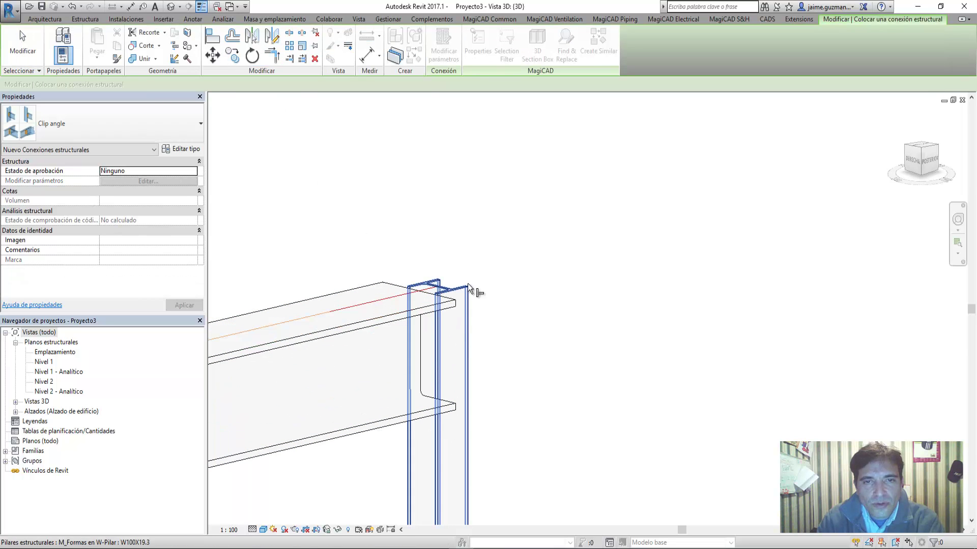
left_click(473, 295)
left_click(356, 336)
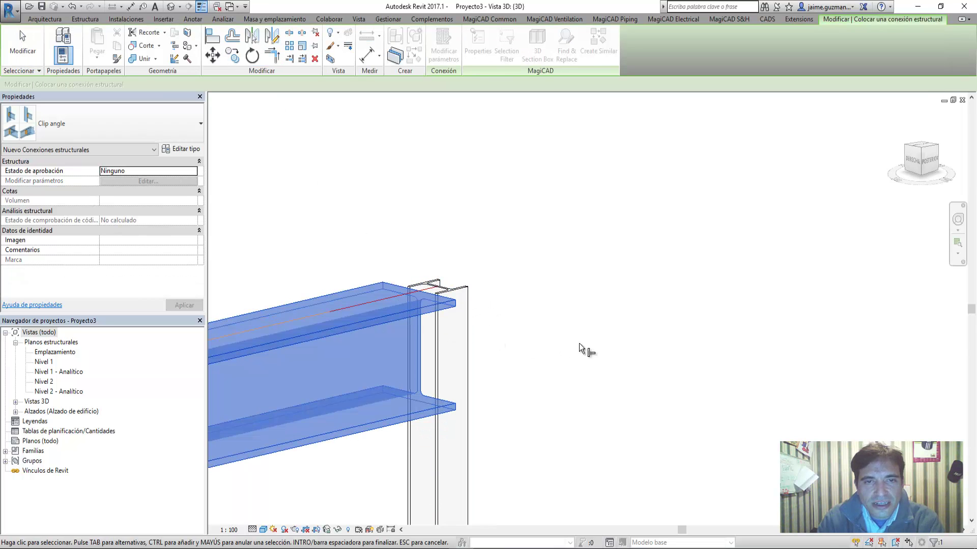
right_click(529, 186)
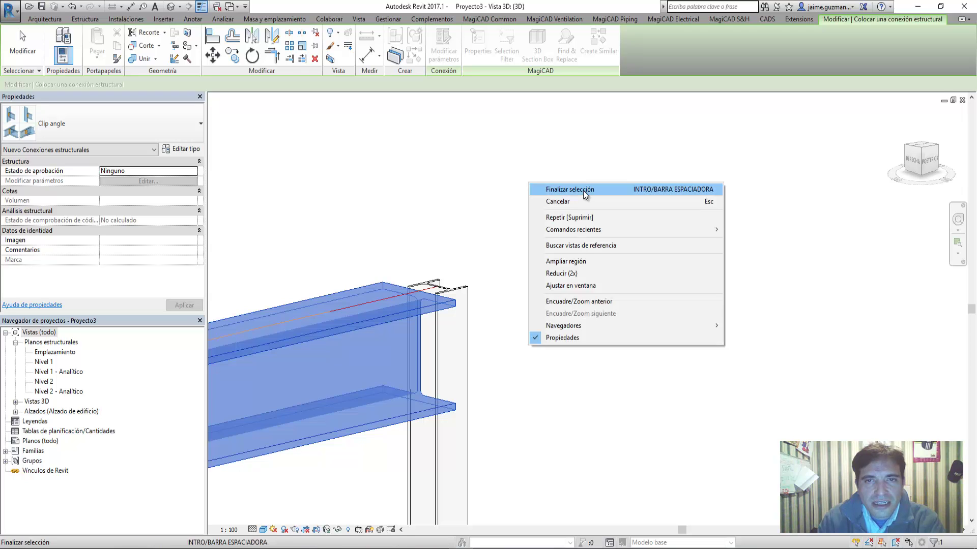
left_click(542, 186)
scroll(430, 338, "up", 1)
scroll(458, 336, "up", 1)
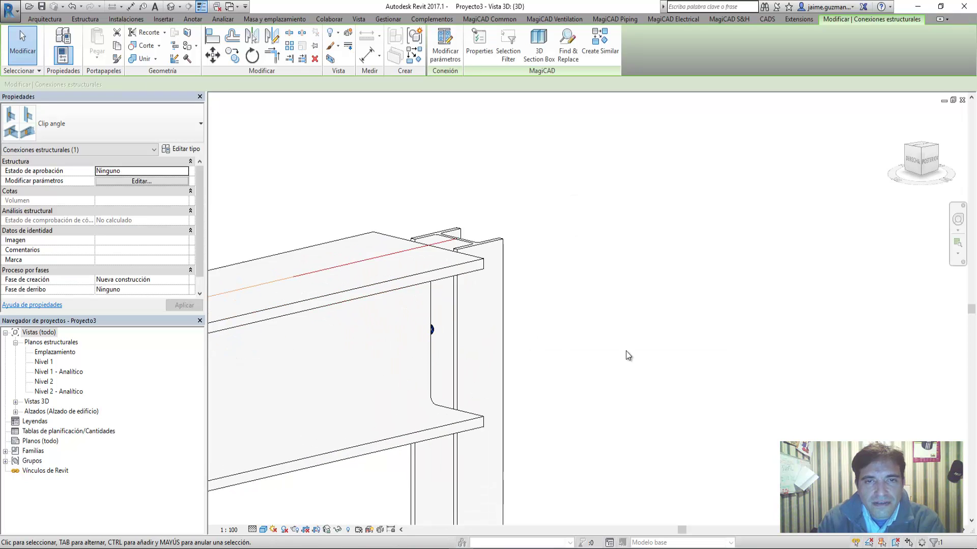
scroll(580, 345, "up", 2)
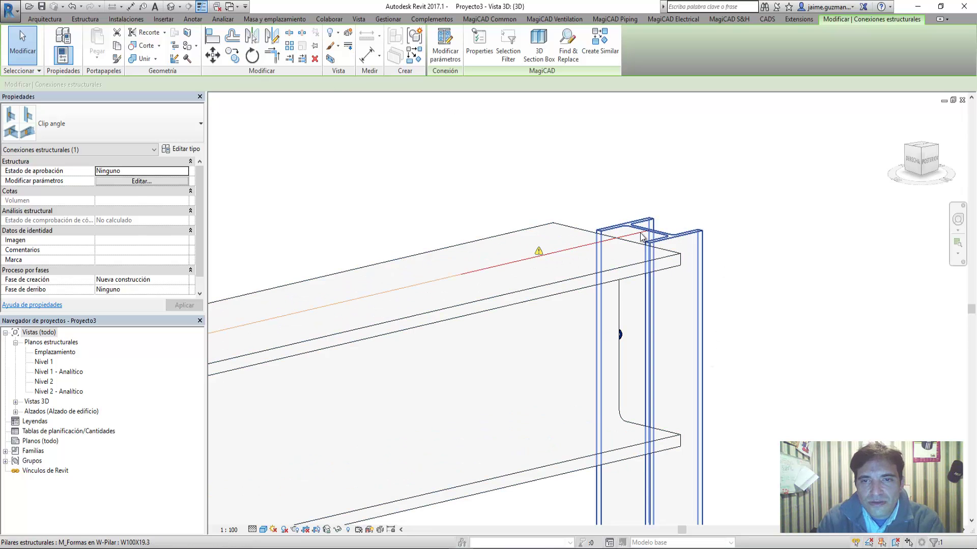
key("Escape")
scroll(752, 359, "down", 2)
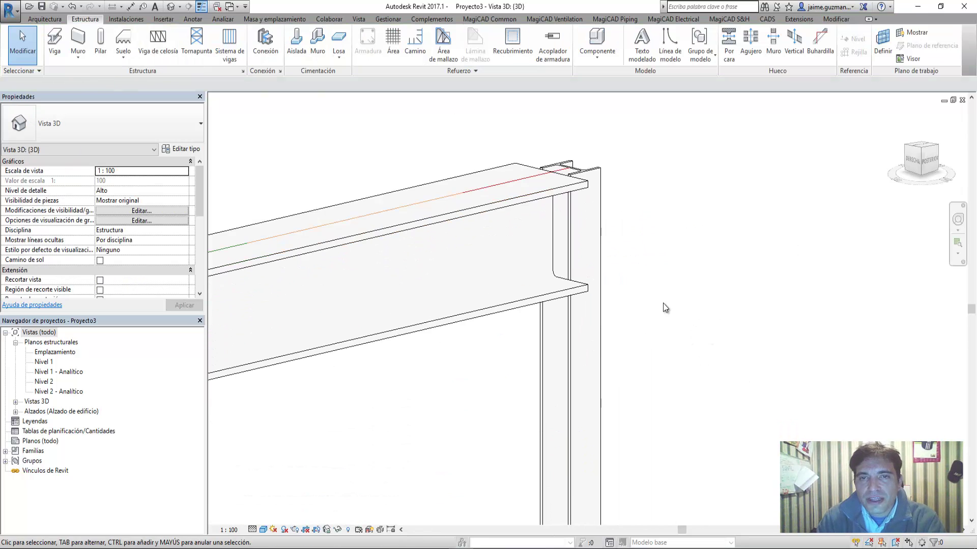
mouse_move(665, 305)
middle_mouse_down()
mouse_move(719, 344)
mouse_move(356, 251)
middle_mouse_up()
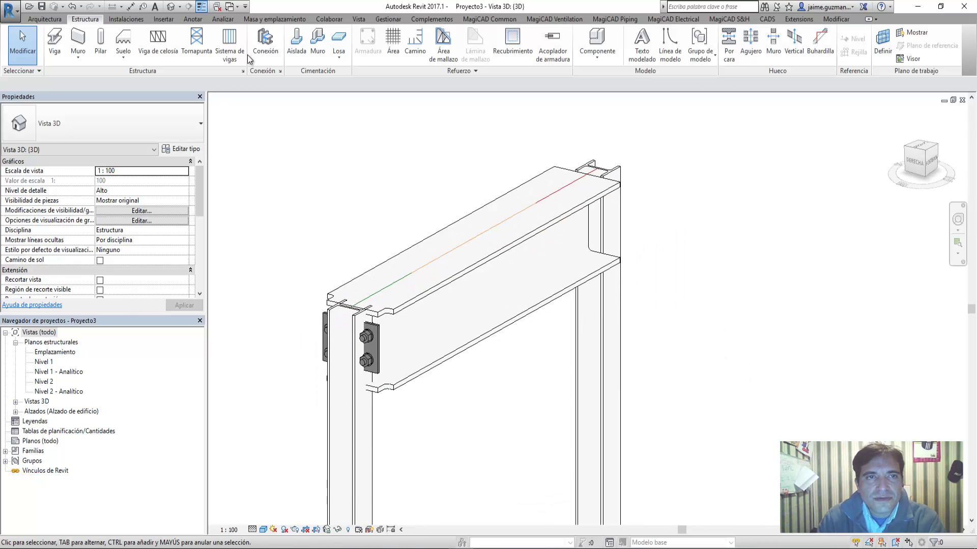
Step: Connect the far column to the beam, then orbit to check both clip-angle ends
left_click(267, 44)
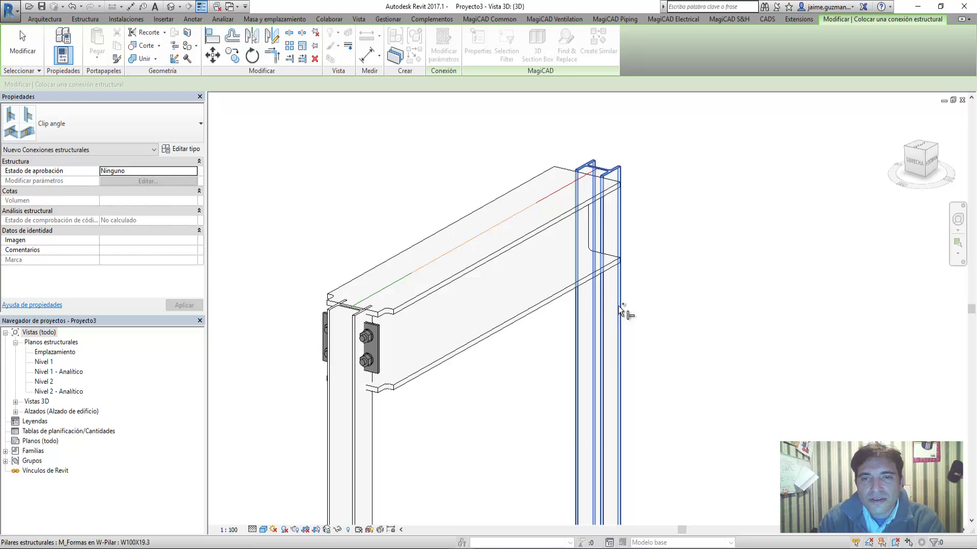
left_click(620, 307)
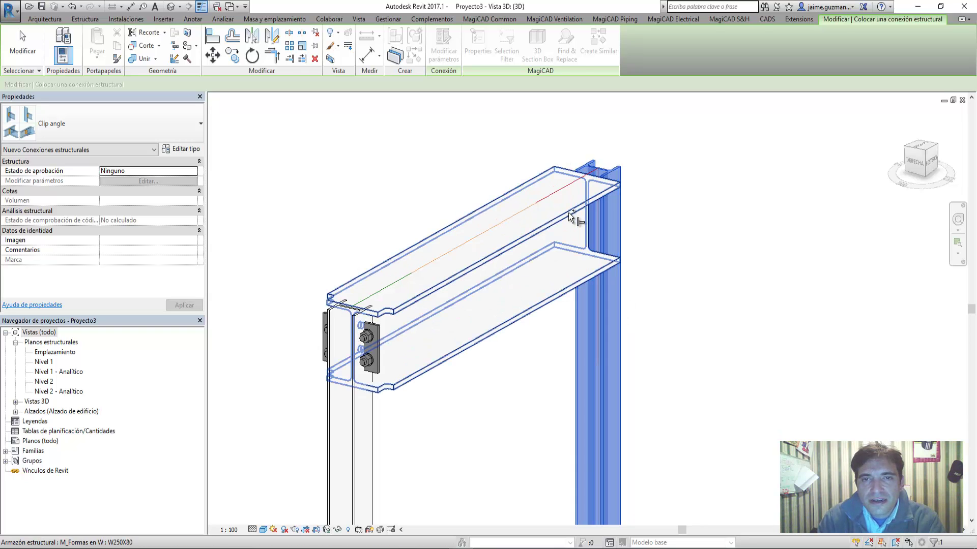
left_click(574, 220, "ctrl")
right_click(751, 172)
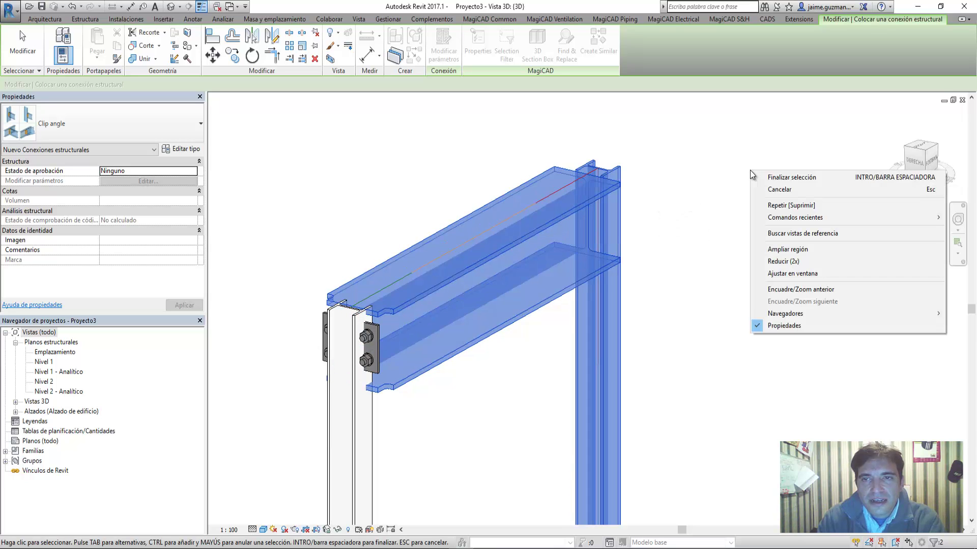
left_click(814, 177)
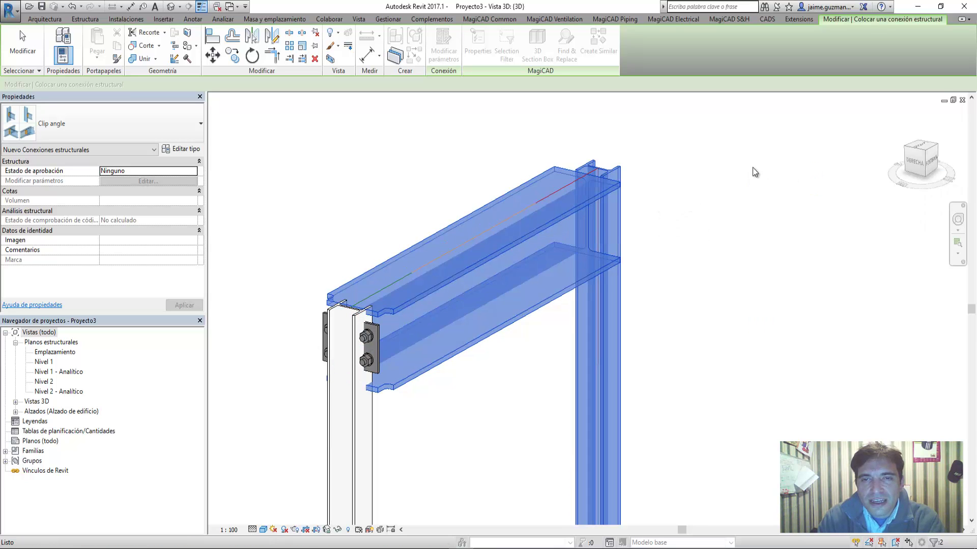
scroll(636, 184, "up", 2)
scroll(627, 197, "up", 2)
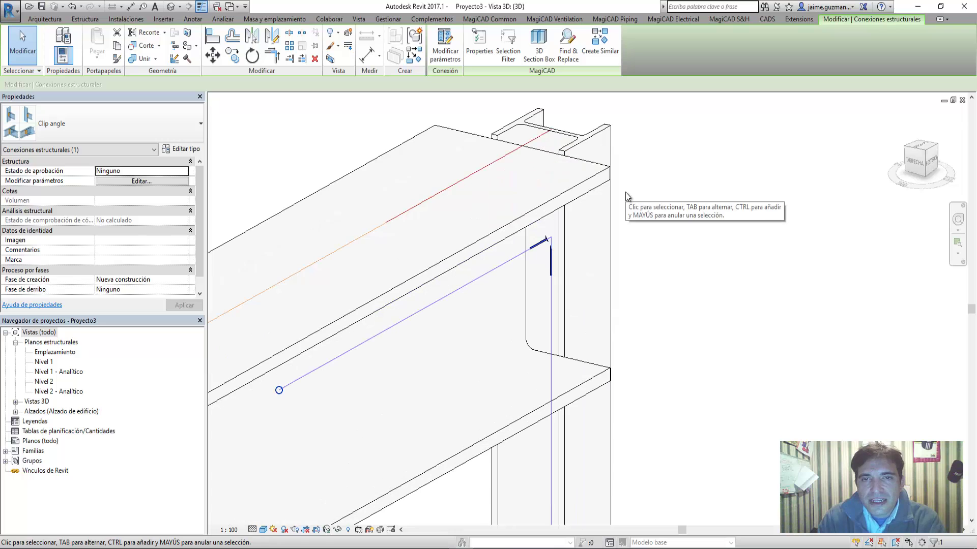
mouse_move(627, 196)
middle_mouse_down("shift")
mouse_move(358, 197)
mouse_move(809, 405)
middle_mouse_up("shift")
scroll(809, 405, "down", 2)
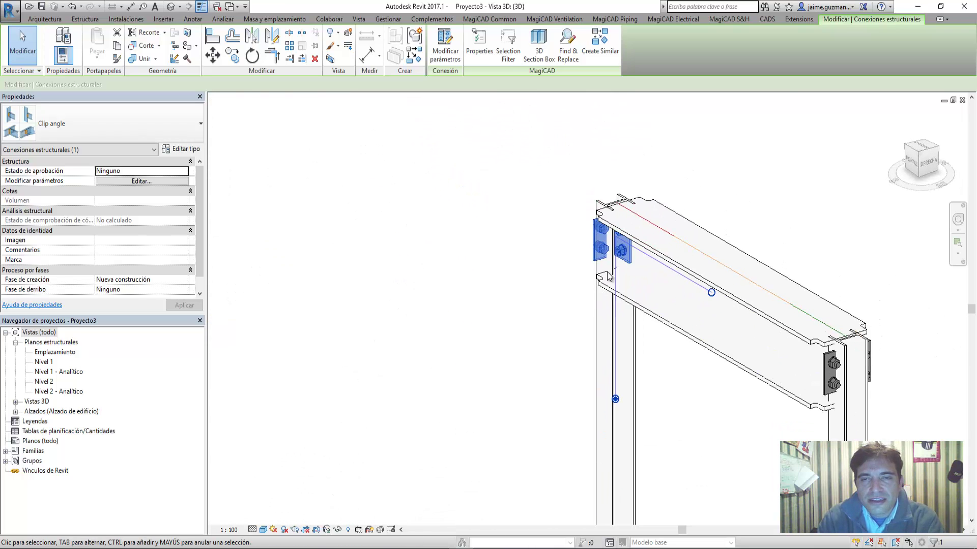
scroll(608, 276, "down", 2)
mouse_move(585, 331)
middle_mouse_down("shift")
mouse_move(817, 342)
mouse_move(589, 207)
mouse_move(713, 306)
middle_mouse_up("shift")
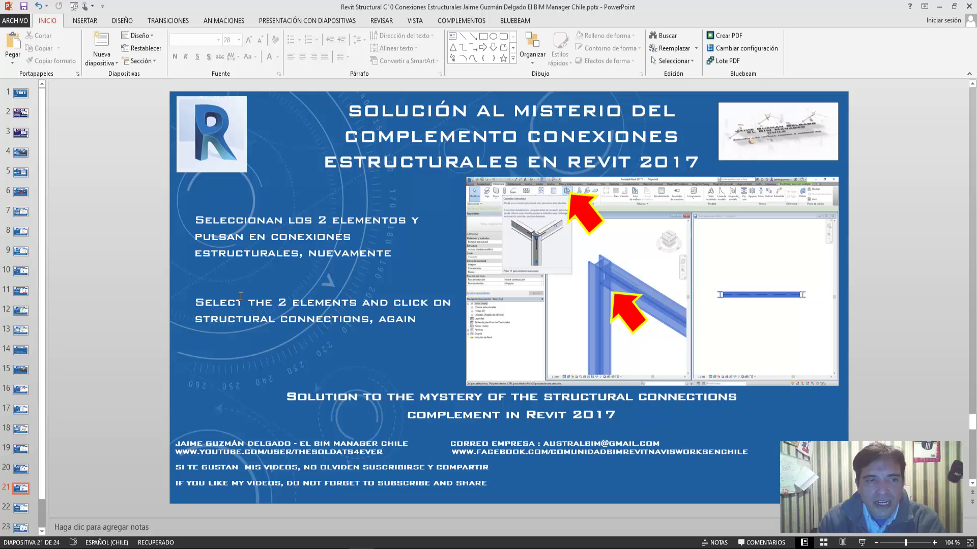
scroll(240, 297, "down", 1)
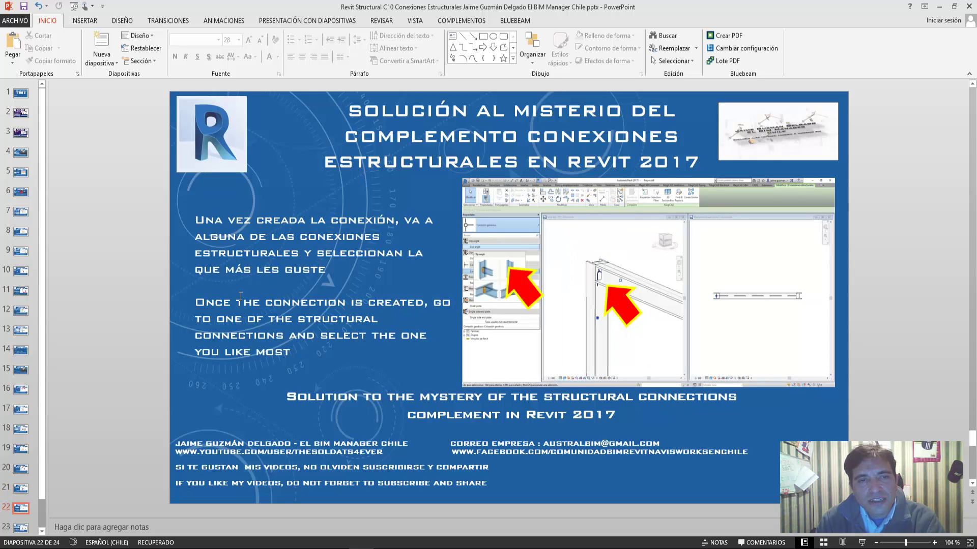
Step: Scroll the slide thumbnails from slide 22 to the final 'Gracias por todo / Thanks for everything' slide 24
scroll(240, 297, "down", 1)
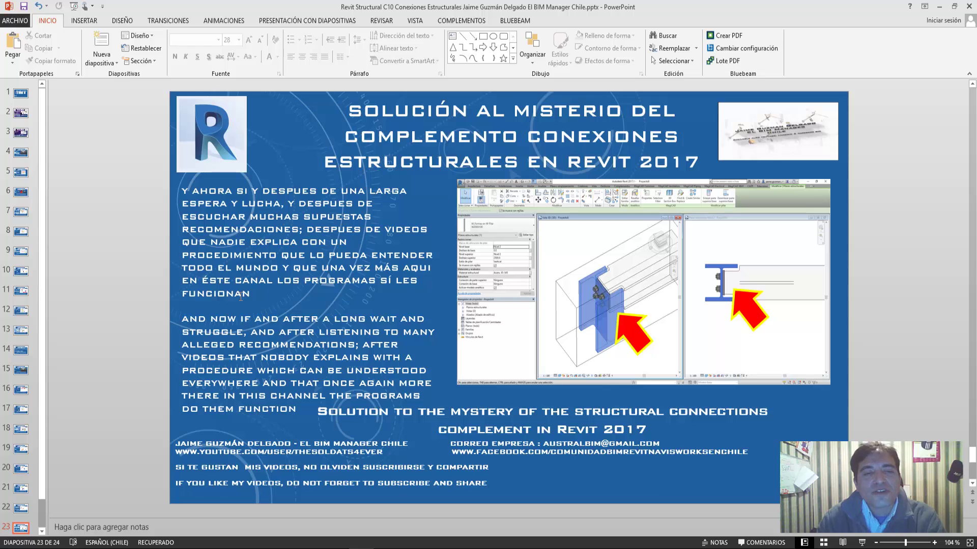
scroll(240, 296, "down", 1)
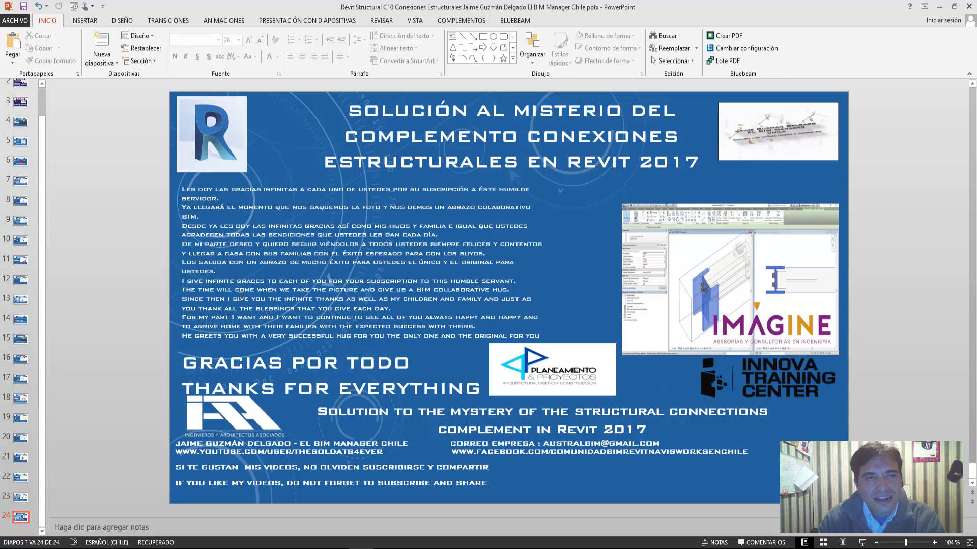